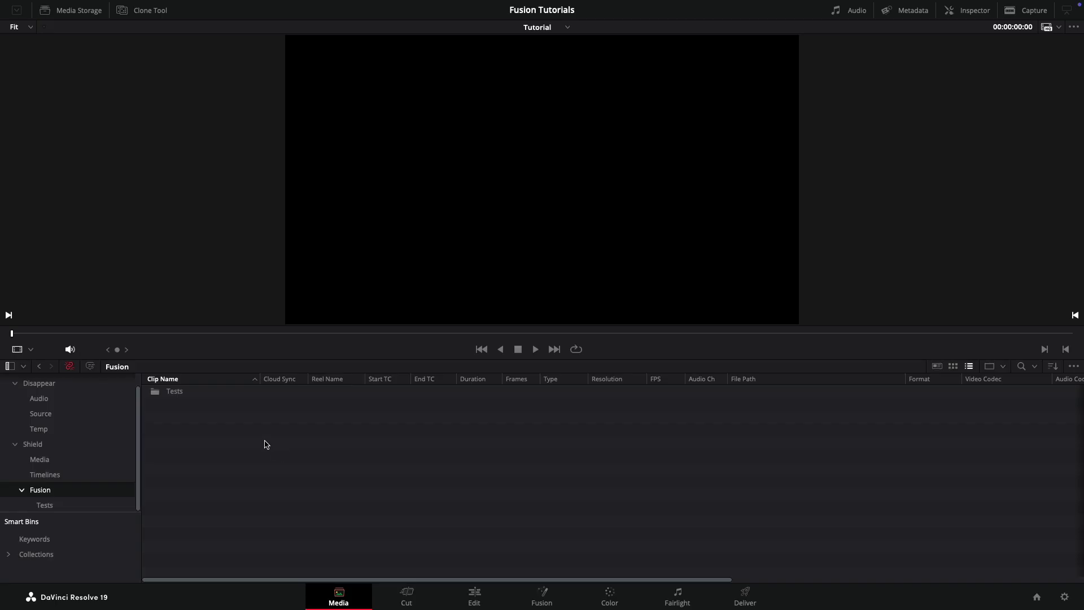
Create a new 10-second Fusion composition clip named Tutorial in the Media Pool.
right_click(267, 444)
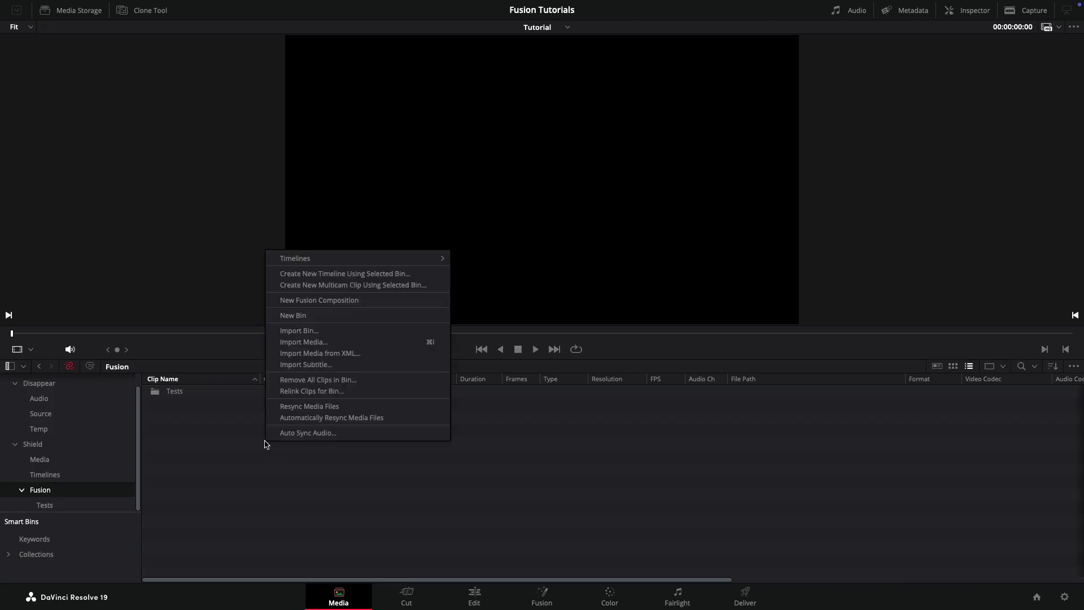
click(334, 300)
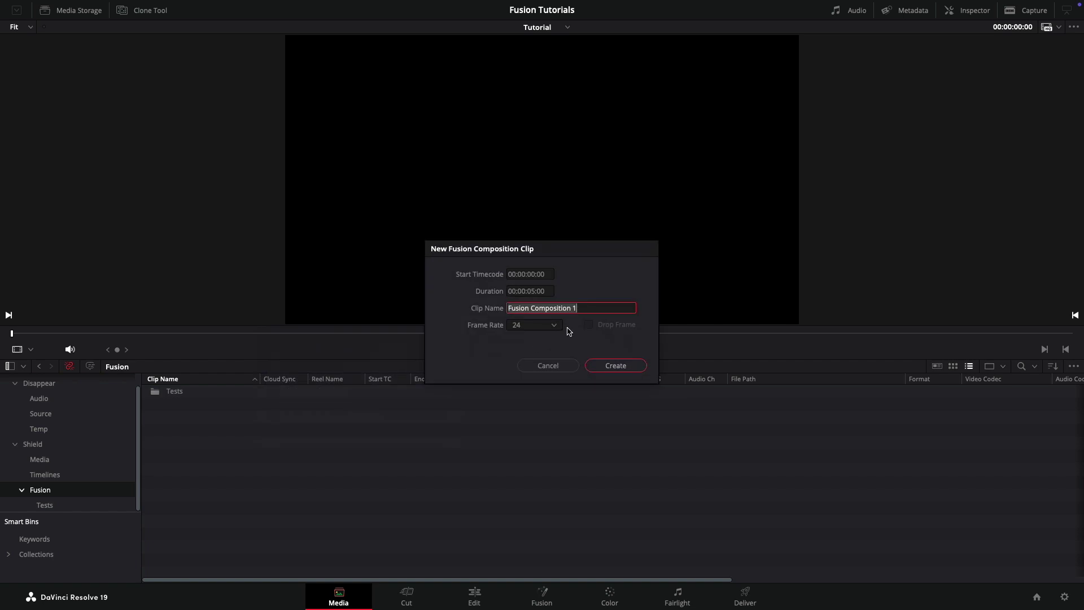
text(Tutorial)
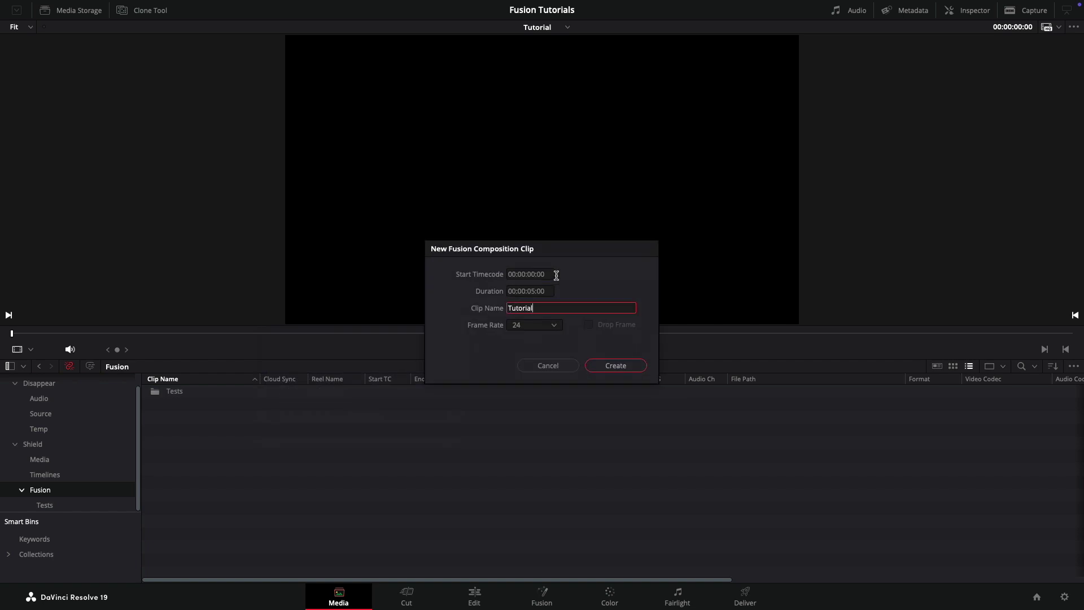
click(546, 293)
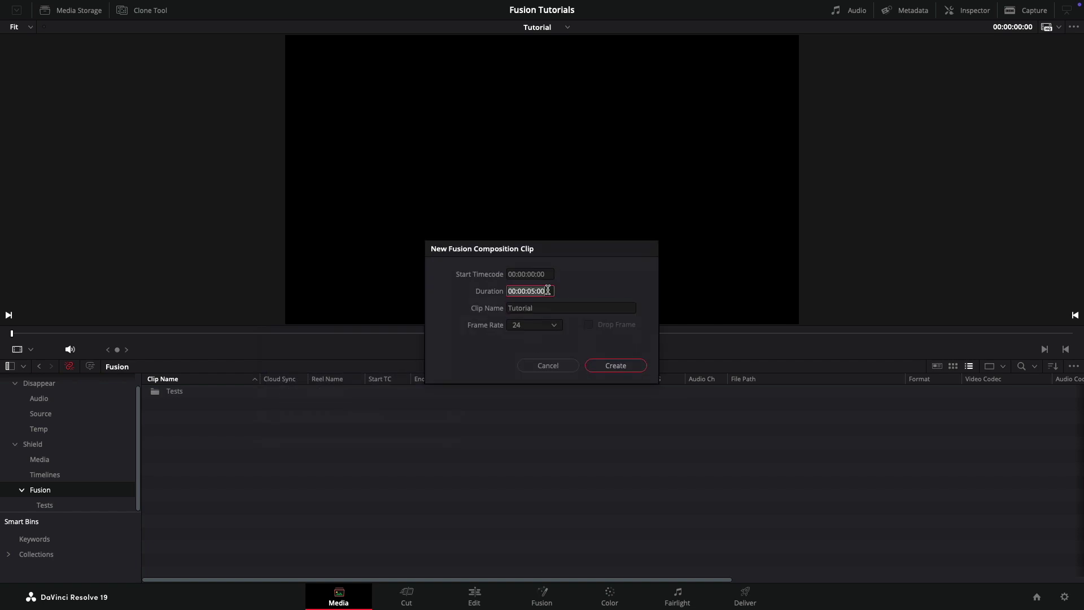
text(10)
key(Return)
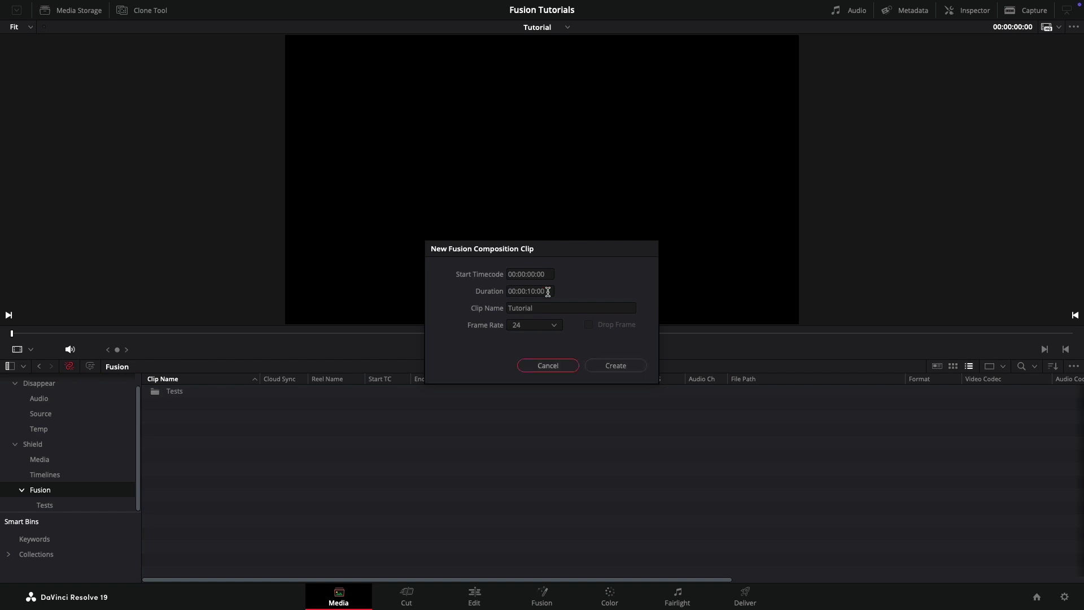
click(623, 368)
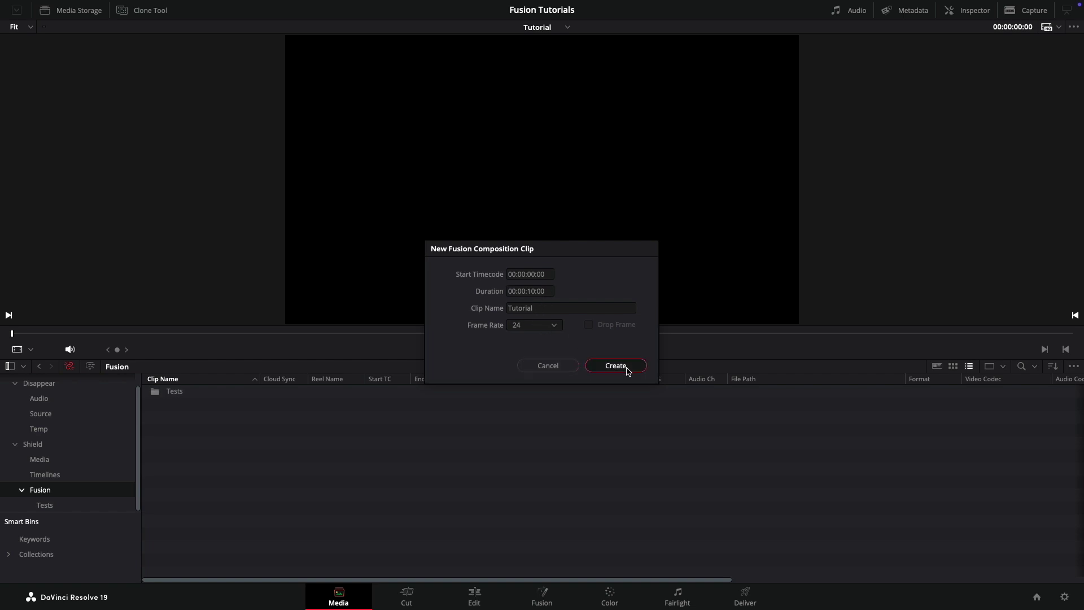
Open the Tutorial composition and delete its MediaOut1 node.
double_click(180, 407)
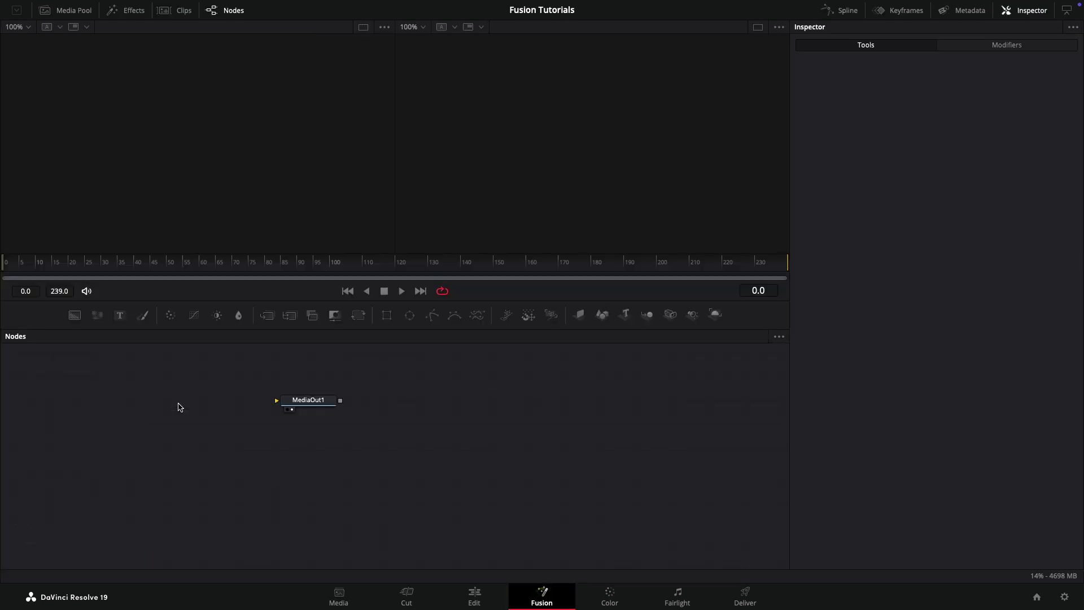
drag(494, 463, 132, 354)
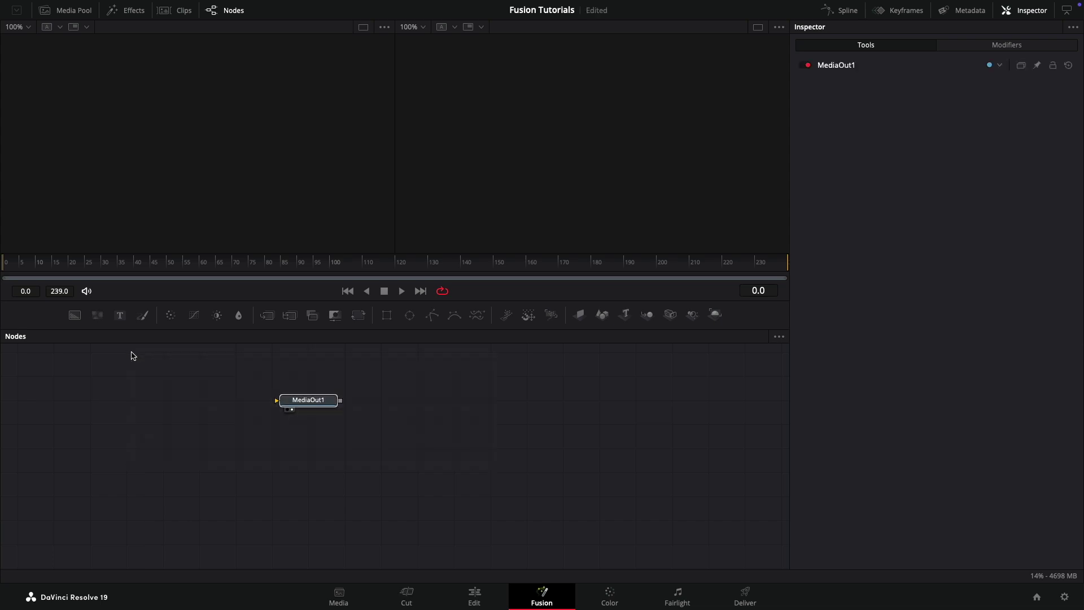
key(Delete)
Import the Shield 3D Displace TUT.comp Fusion composition.
click(105, 6)
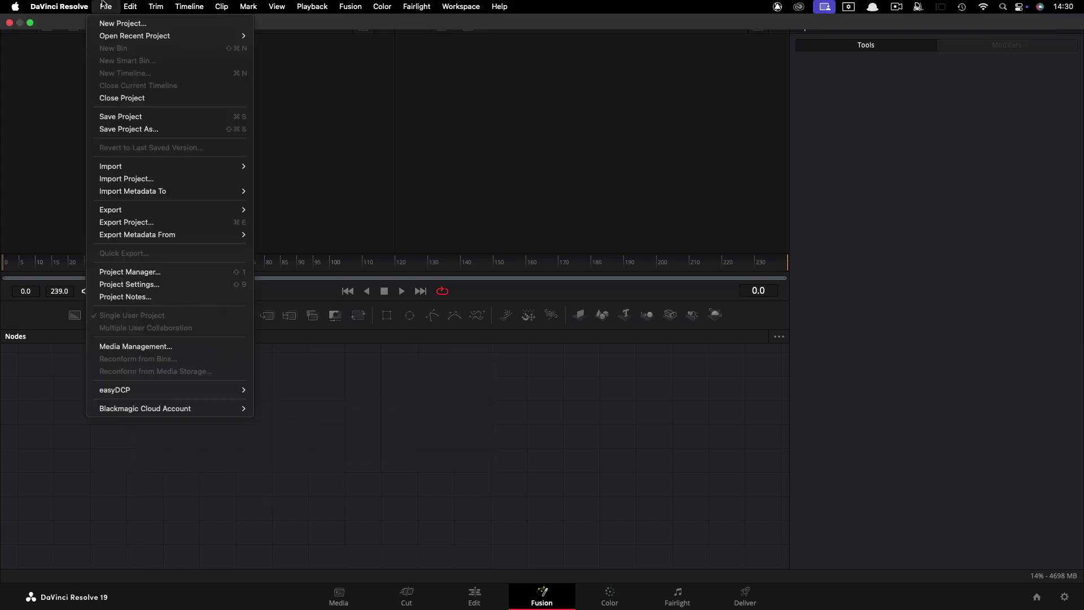
mouse_move(164, 165)
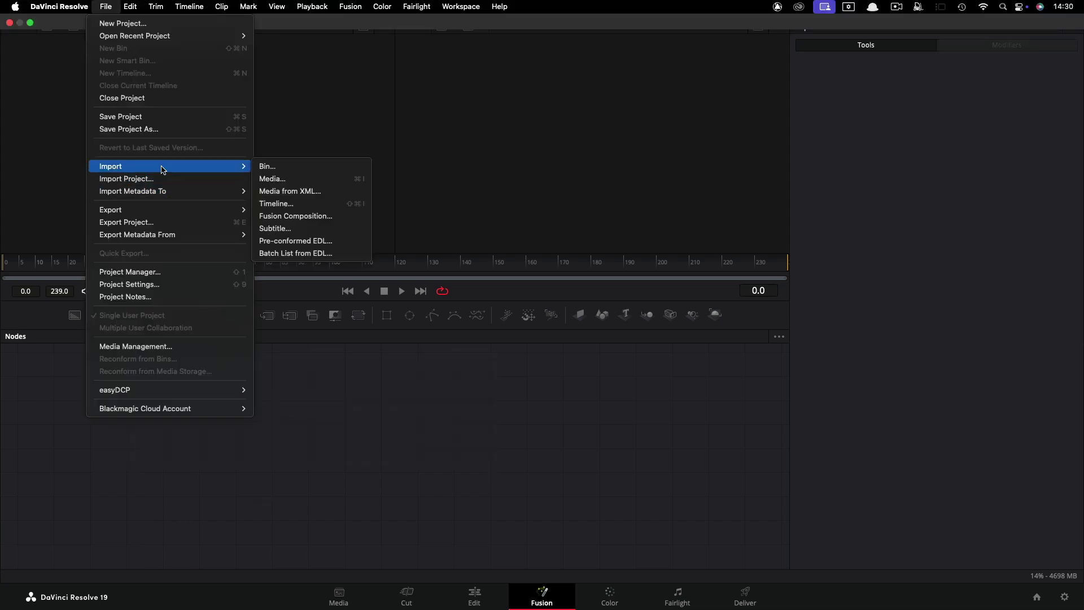
click(285, 222)
click(493, 138)
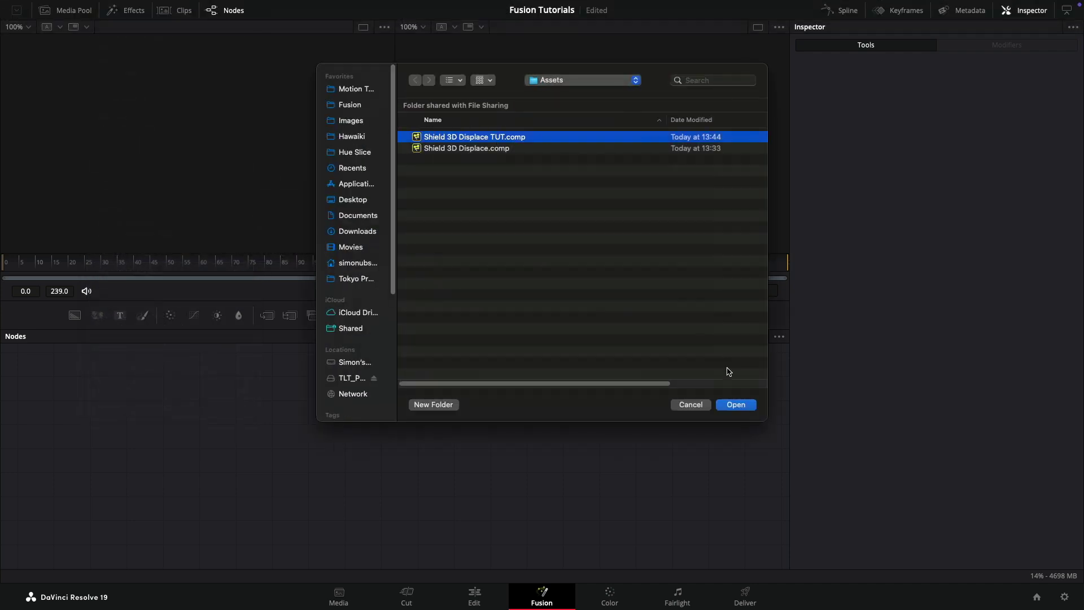
click(735, 404)
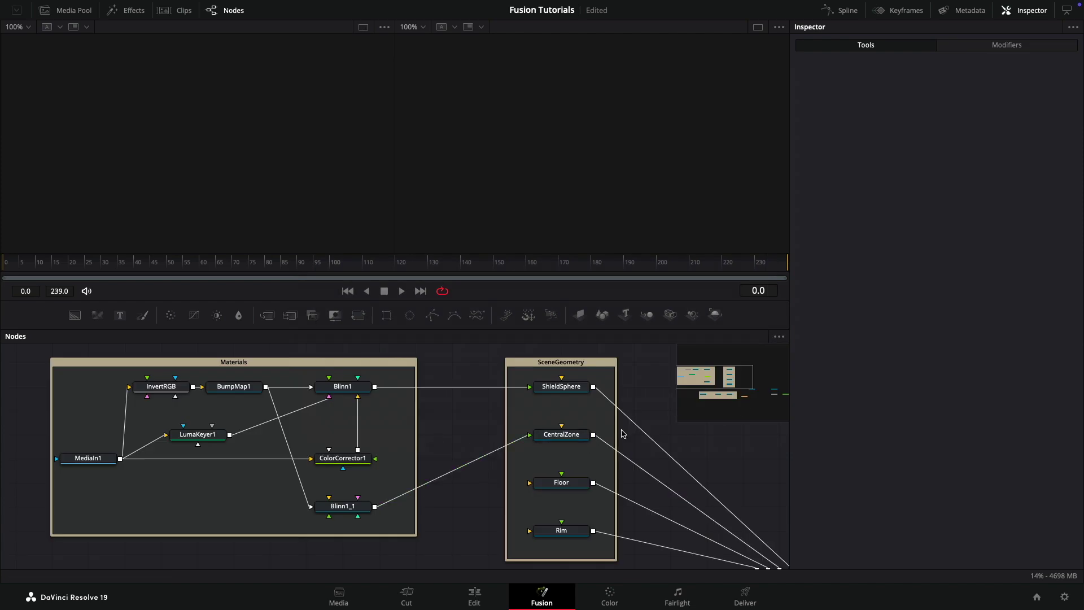
Show the Blinn1 glass material in both viewers and select the MediaIn1 texture node.
drag(605, 423, 623, 439)
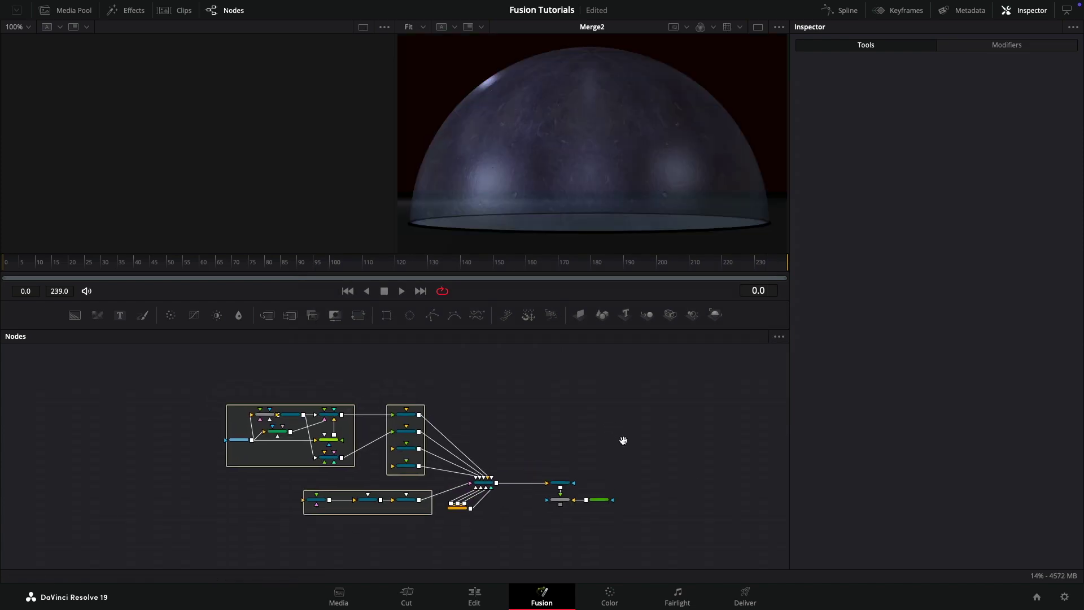
scroll(623, 439, up, 5)
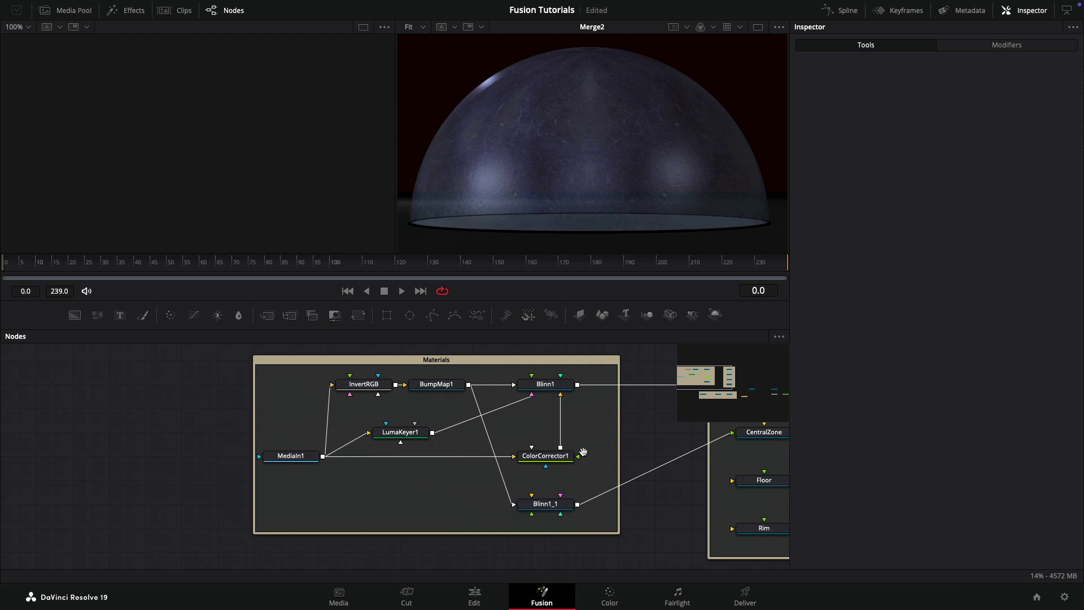
click(474, 359)
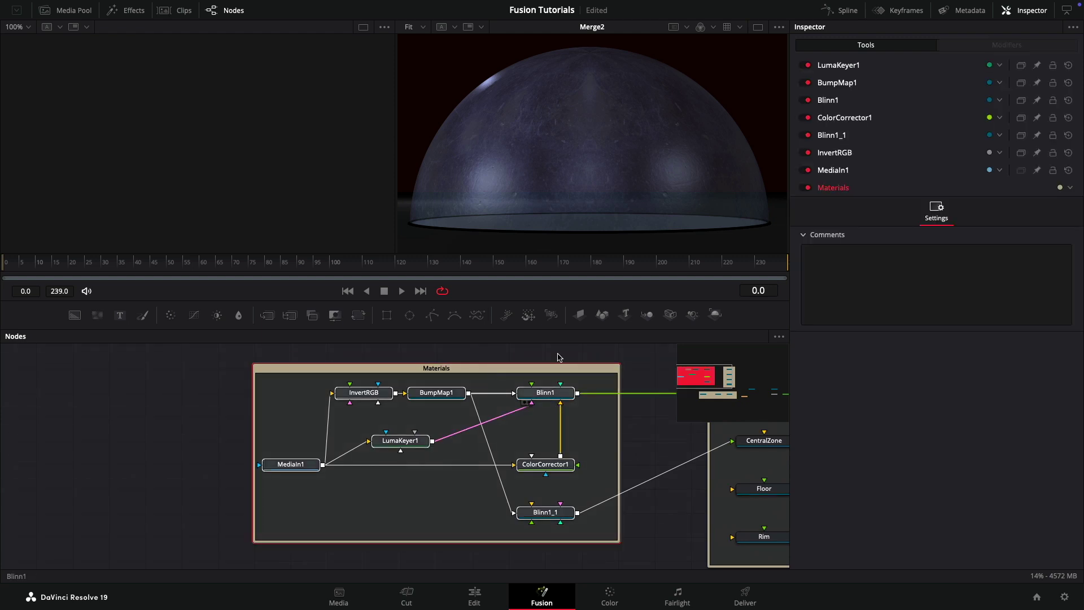
key(2)
key(1)
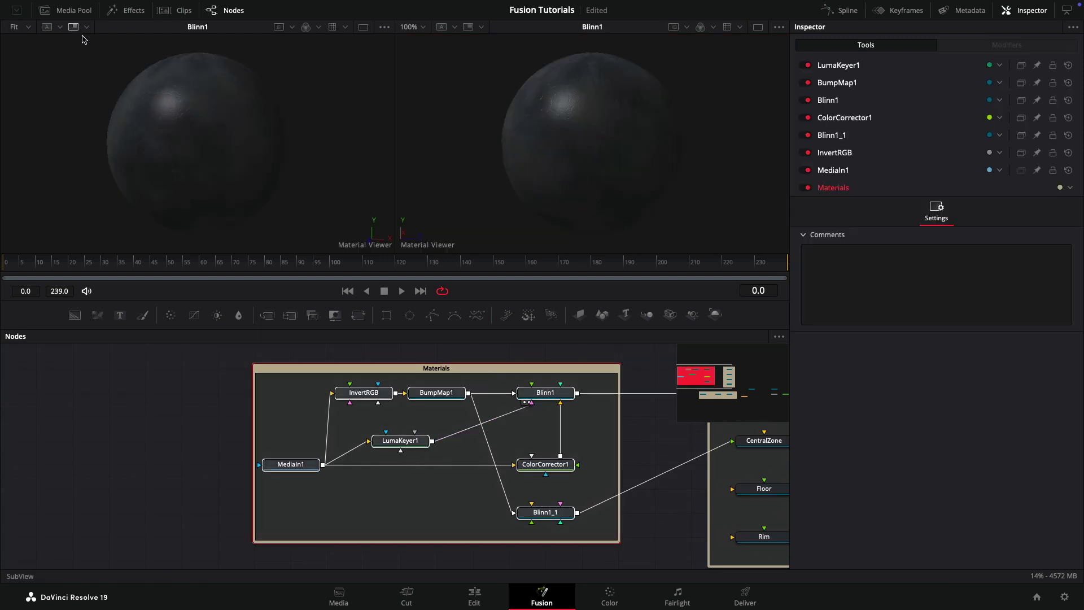
click(301, 466)
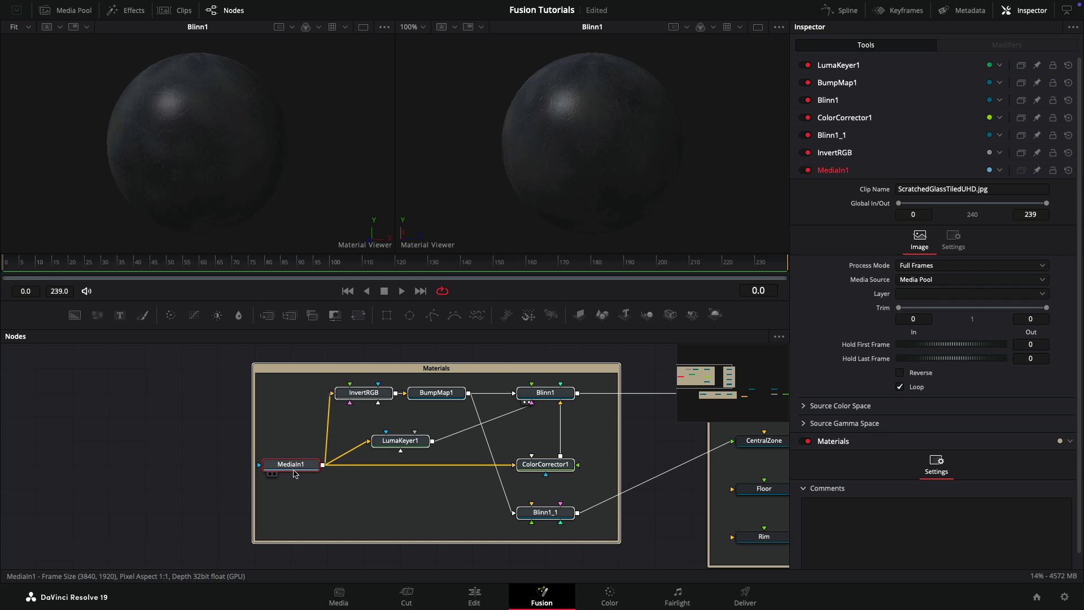
Add ScratchedGlassTiledUHD.jpg from the Media Pool, remove the resulting MediaIn2, and fit the flow.
mouse_move(295, 469)
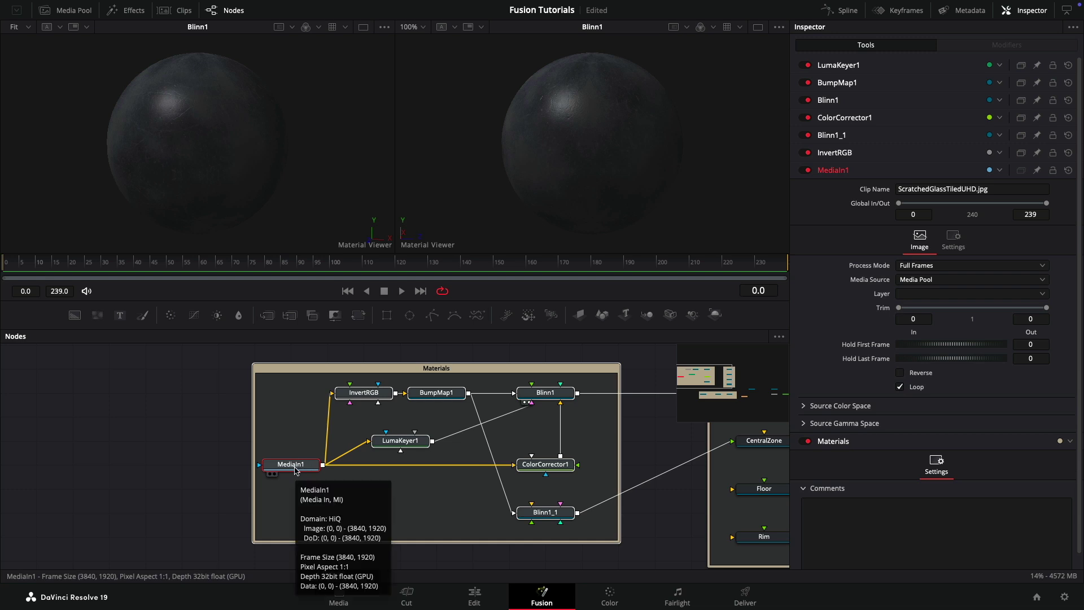
click(65, 10)
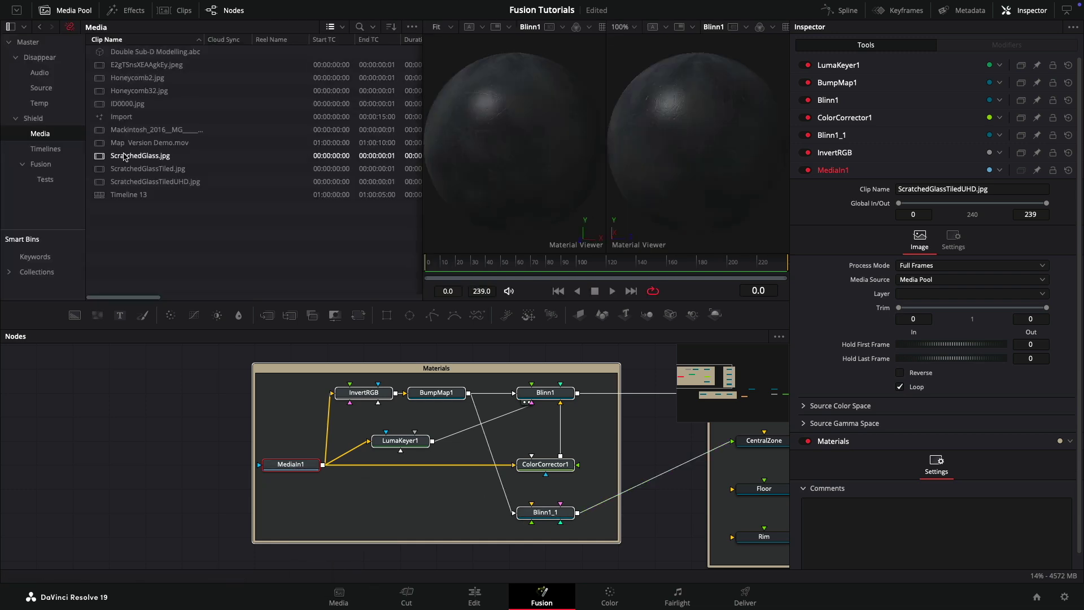
drag(155, 182, 77, 442)
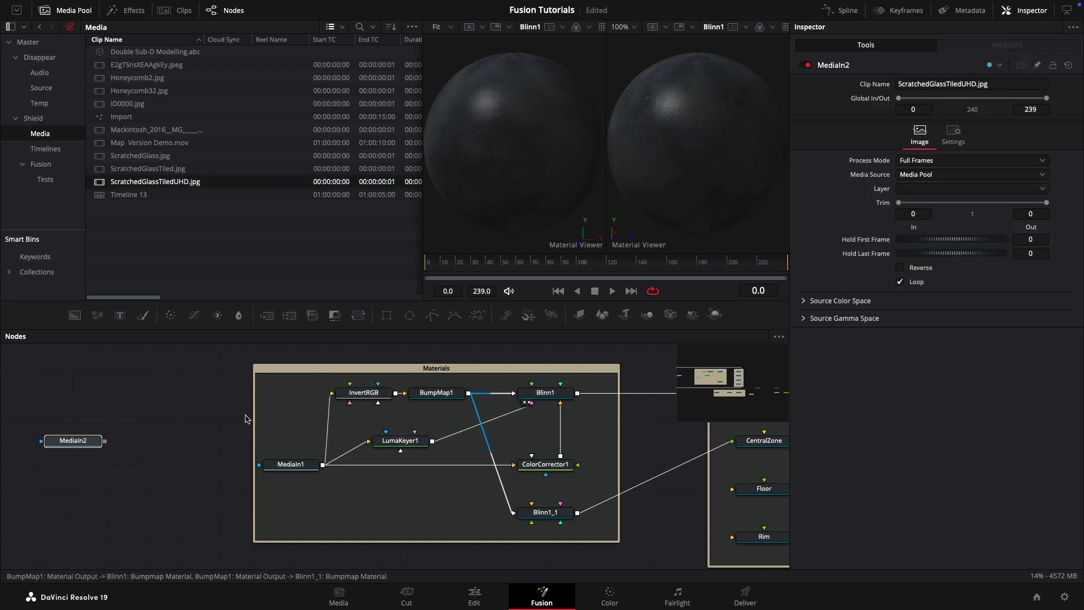
key(Delete)
key(ctrl+f)
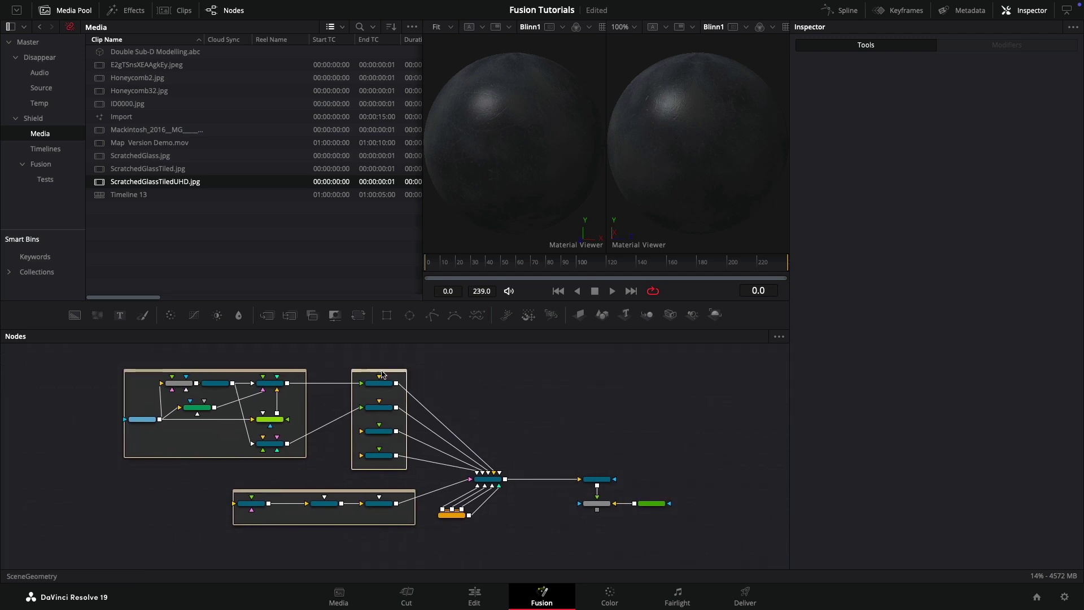
Inspect the SceneGeometry and Camera groups and place SceneLights directly under Merge3D1.
click(383, 374)
scroll(383, 374, up, 5)
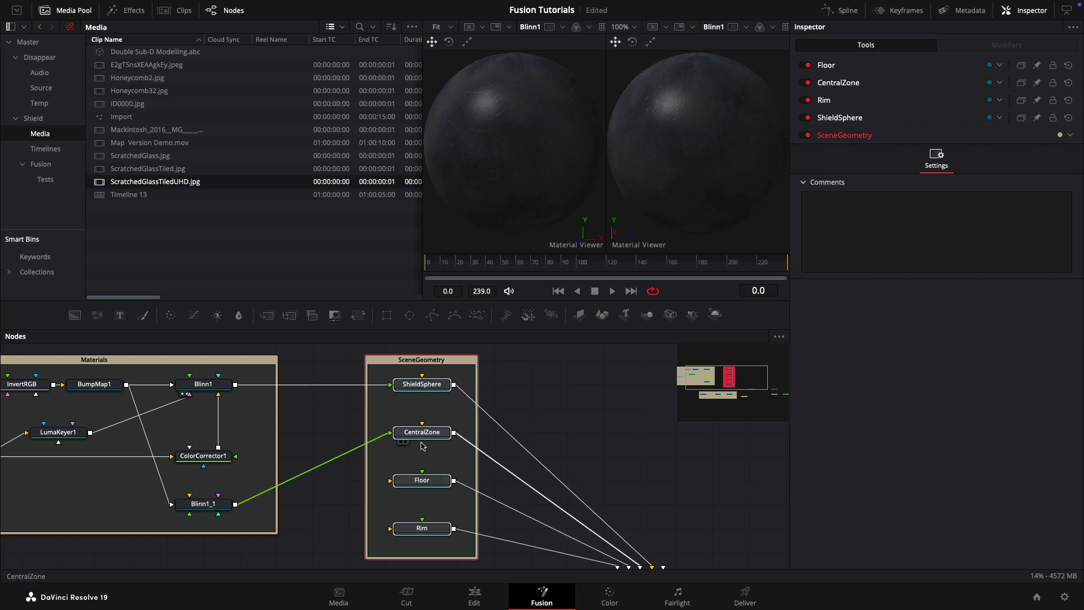
scroll(576, 462, down, 5)
scroll(576, 462, right, 5)
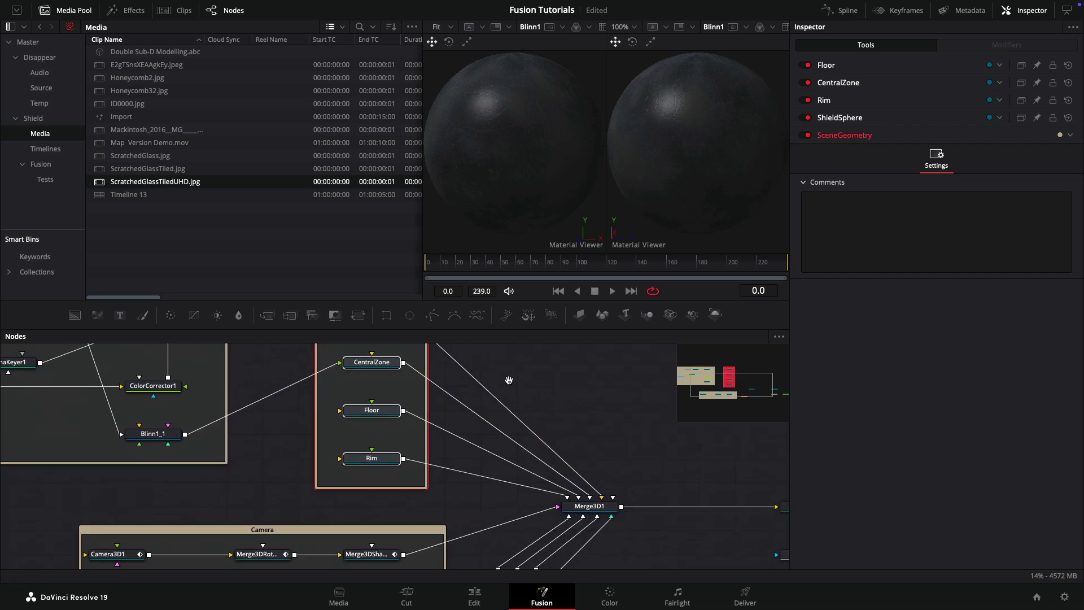
click(206, 484)
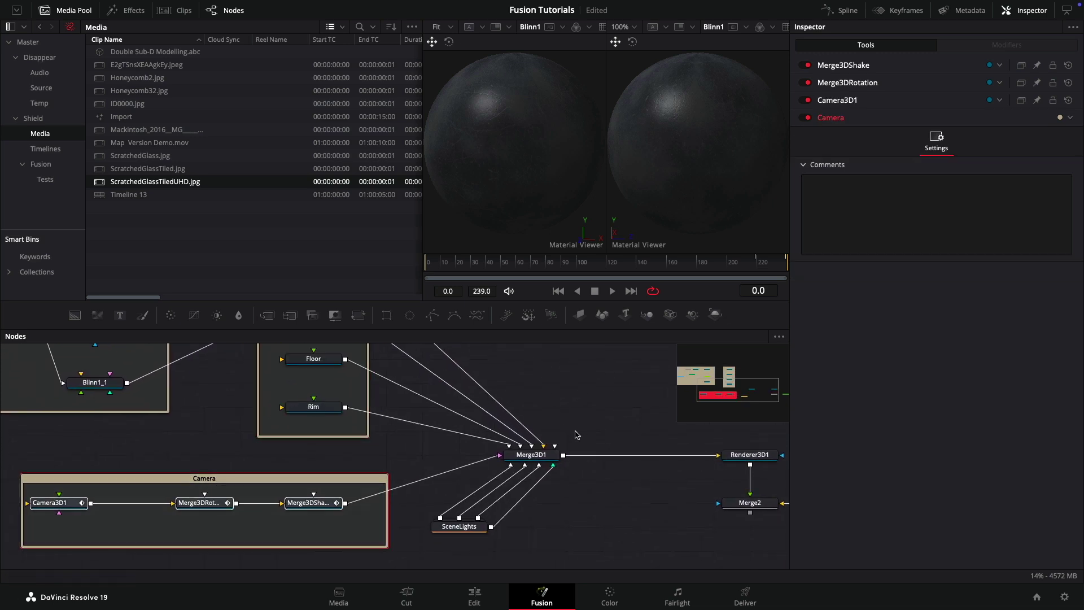
drag(470, 541, 540, 541)
click(539, 528)
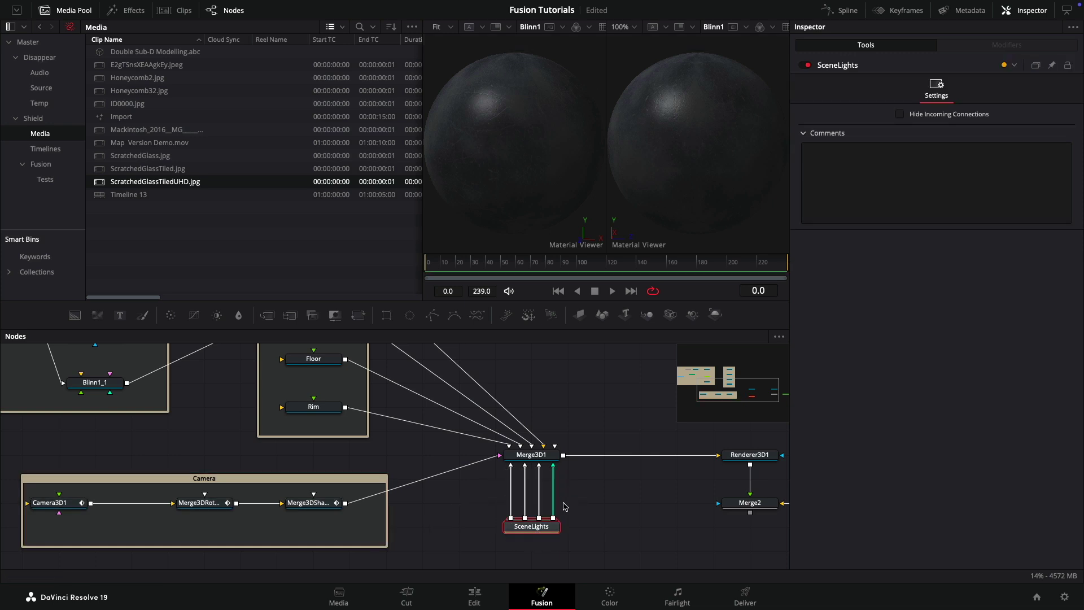
Show Merge2's glass dome render in the right viewer and close the Media Pool.
drag(591, 469, 305, 467)
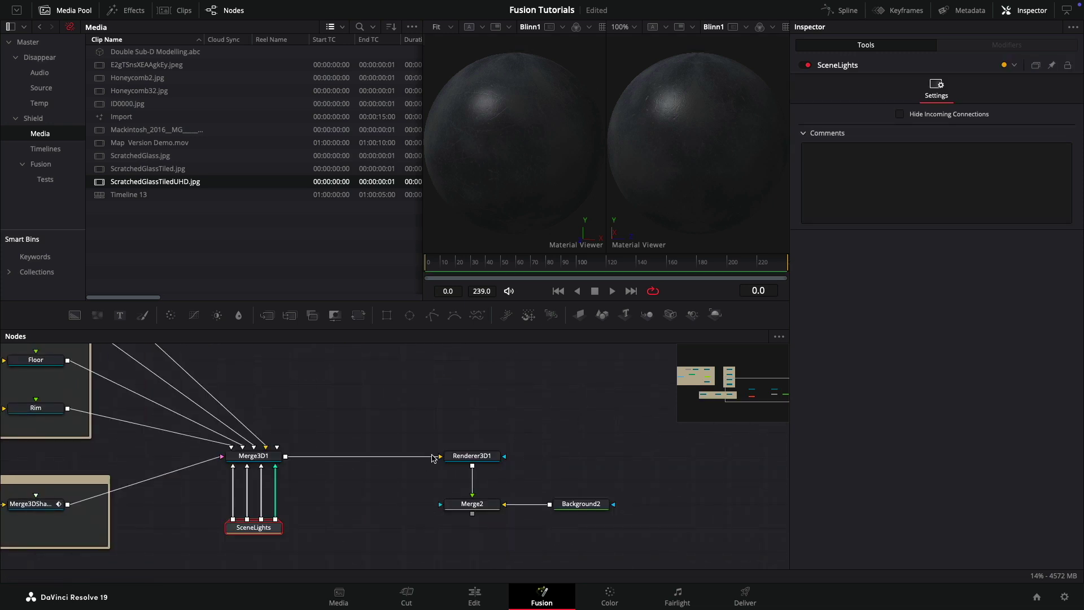
click(472, 503)
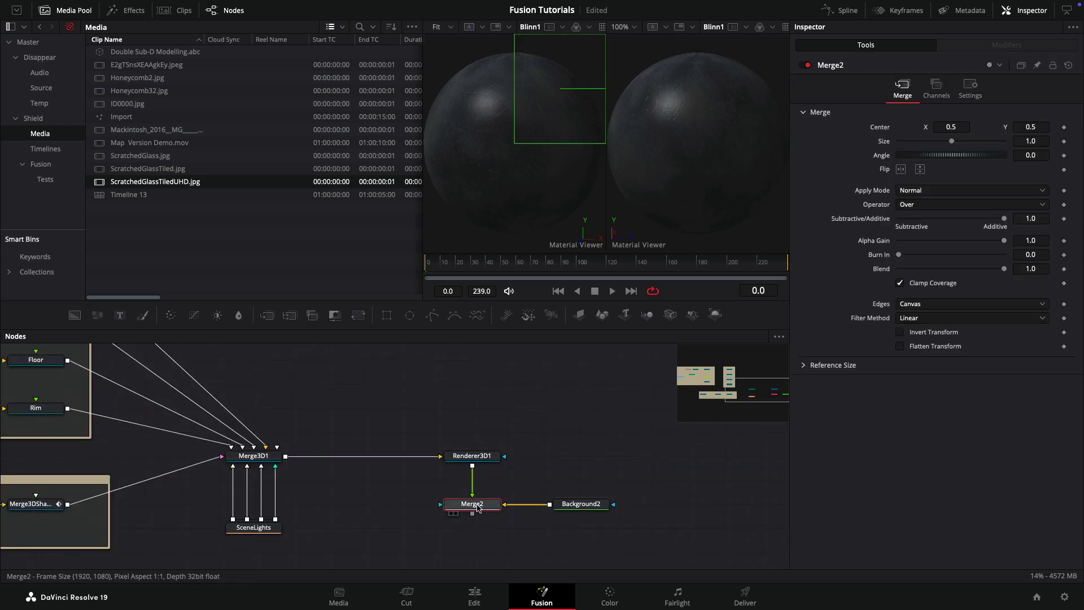
drag(478, 505, 633, 134)
click(485, 456)
click(72, 11)
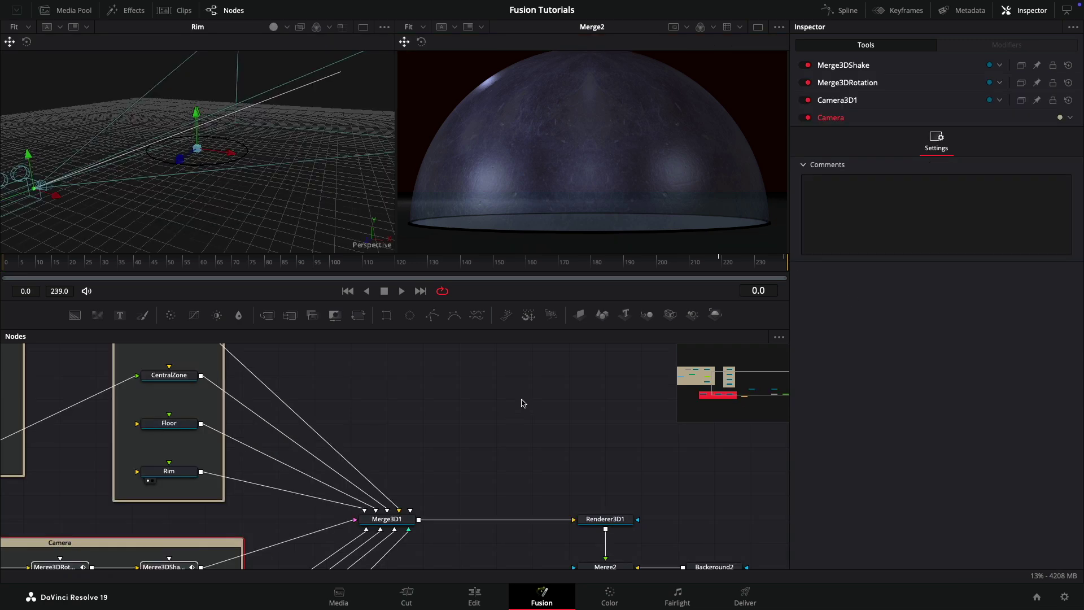
scroll(521, 399, up, 2)
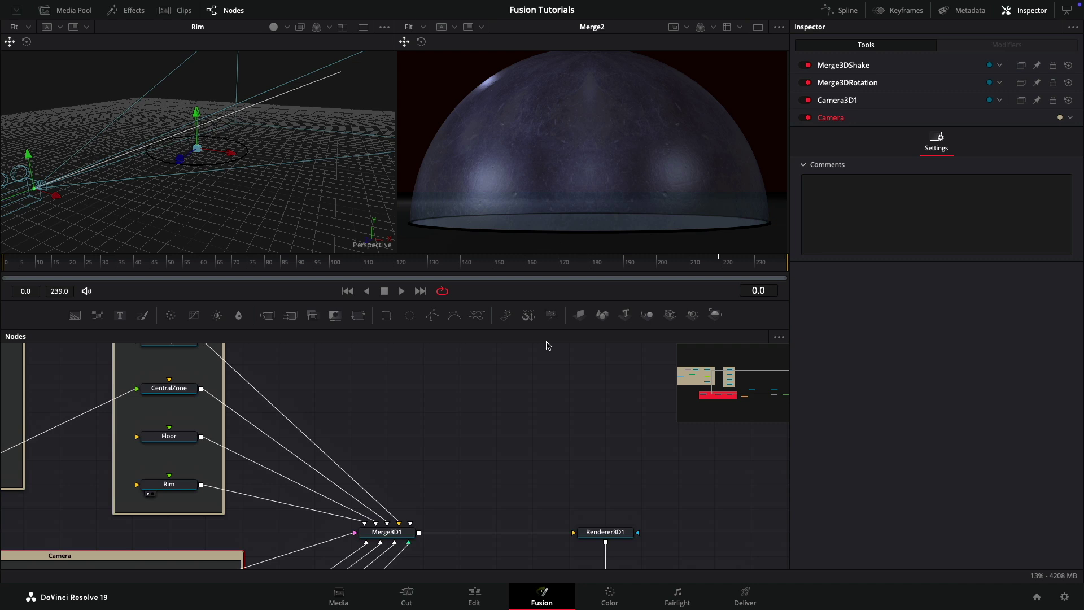
Add a Spot Light with Blue at 0.652 and Linear decay for a warm yellow light.
click(542, 405)
key(shift+space)
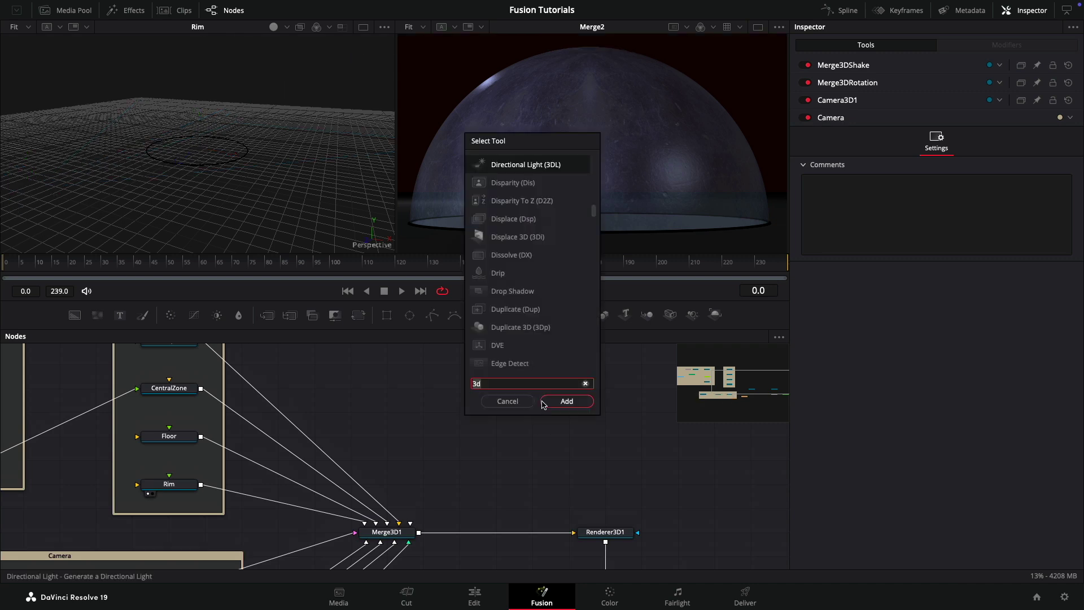
text(spot)
key(Return)
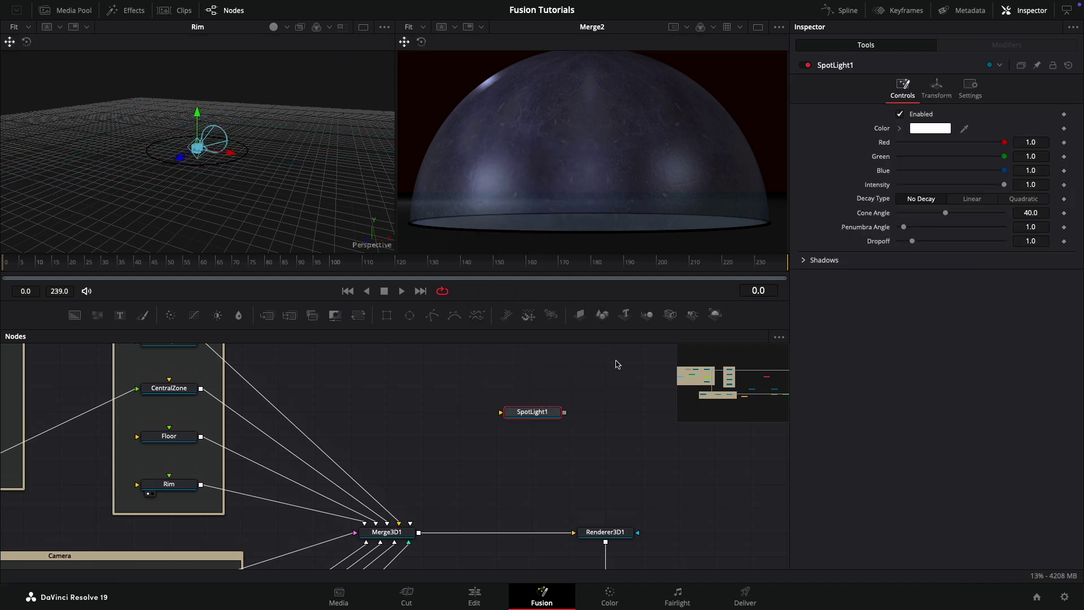
drag(1003, 171, 967, 182)
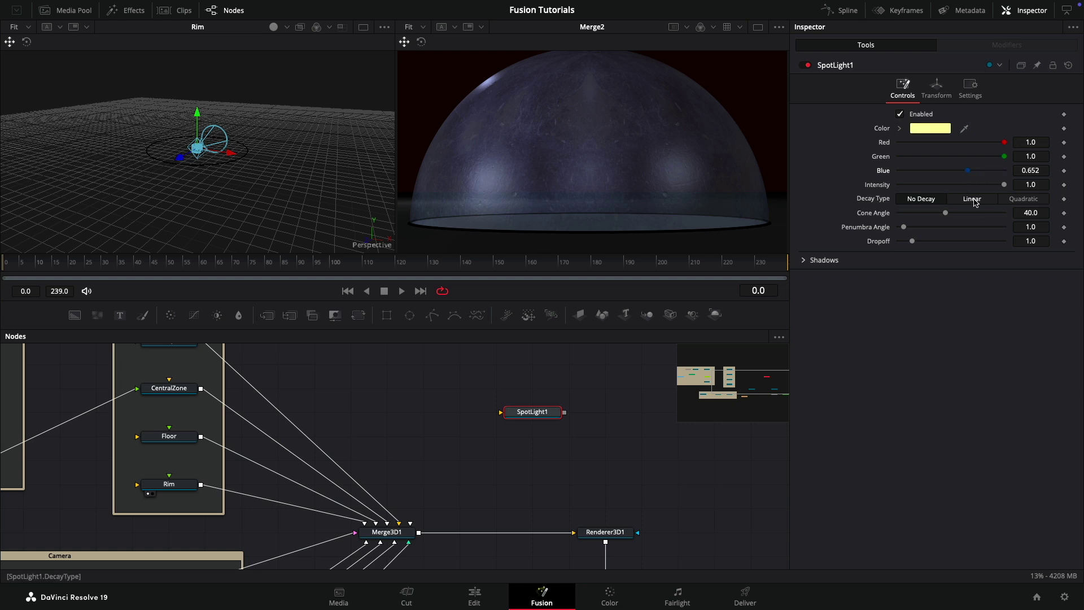
click(975, 202)
drag(1003, 213, 948, 215)
Set the spotlight's Translation Z to 2, then inspect the ShieldSphere node.
click(944, 91)
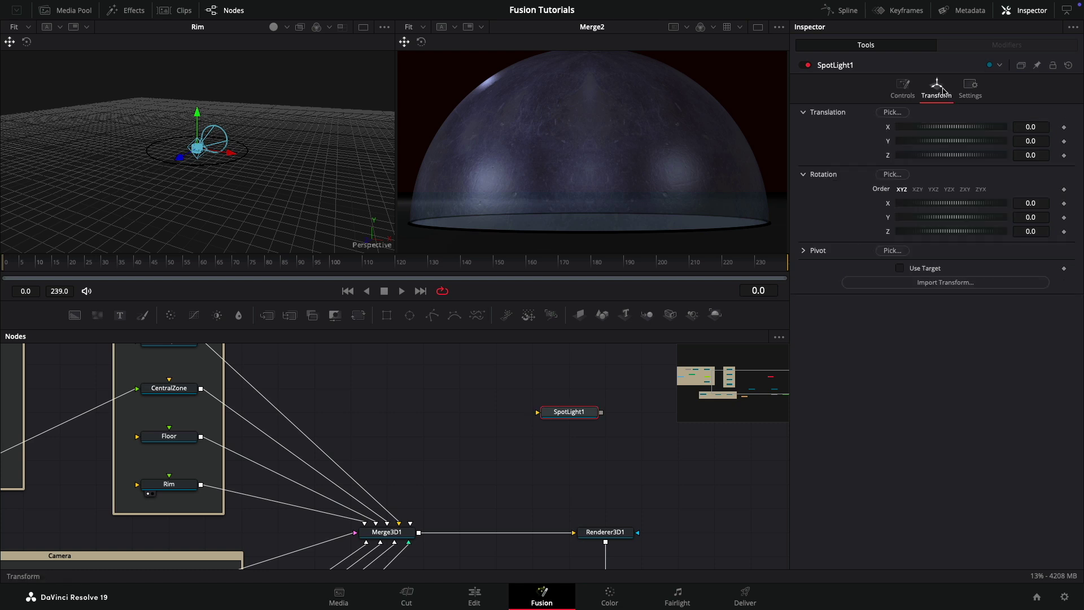
click(1040, 155)
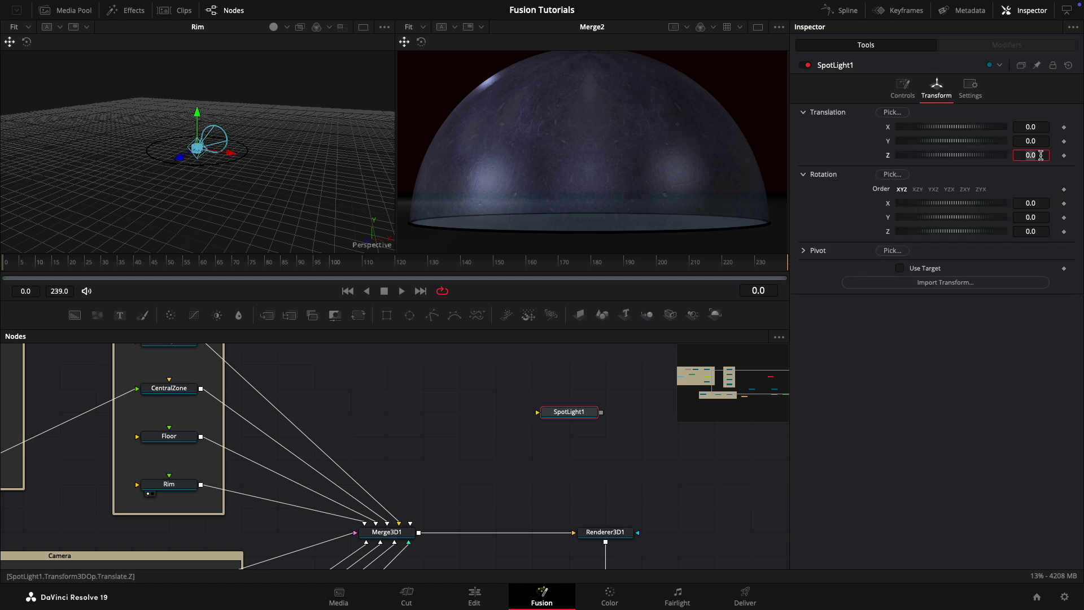
text(2)
key(Return)
drag(285, 381, 298, 408)
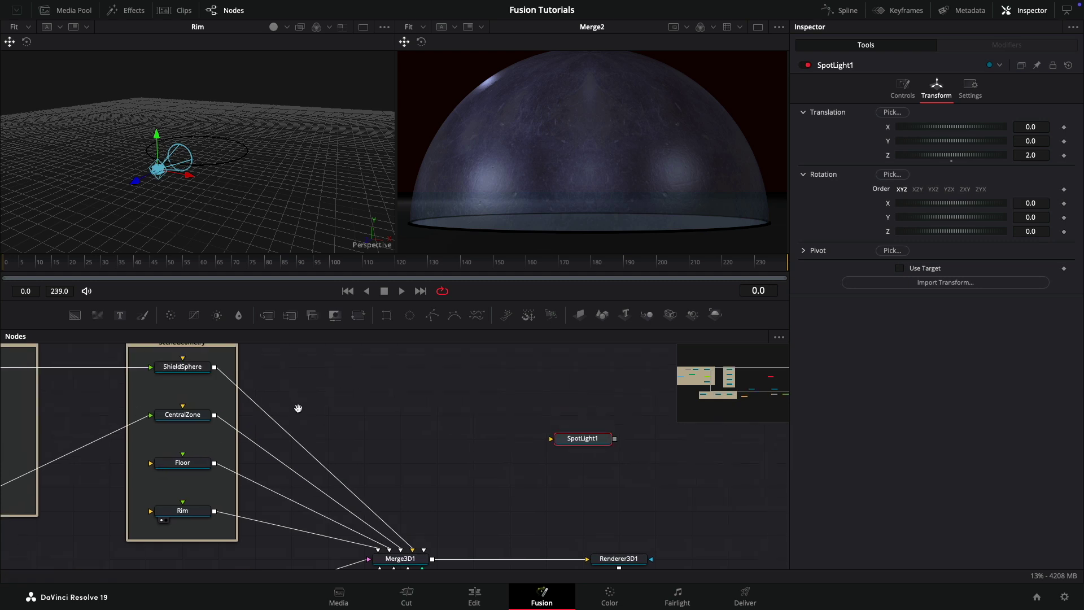
click(192, 368)
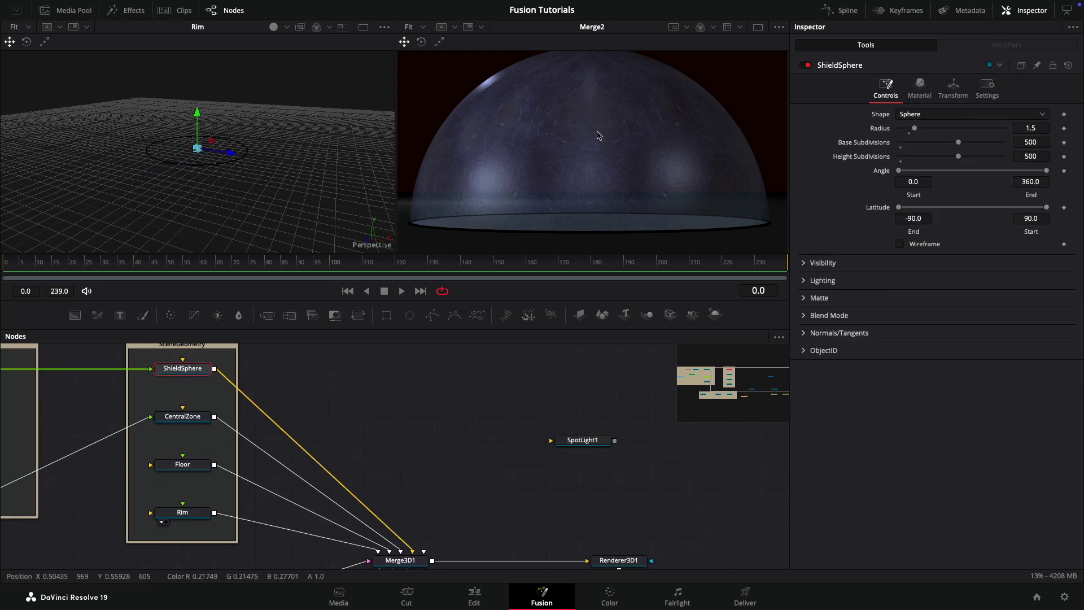
Add a Merge3D2 below SpotLight1 and connect its output into Merge3D1.
drag(615, 446, 615, 400)
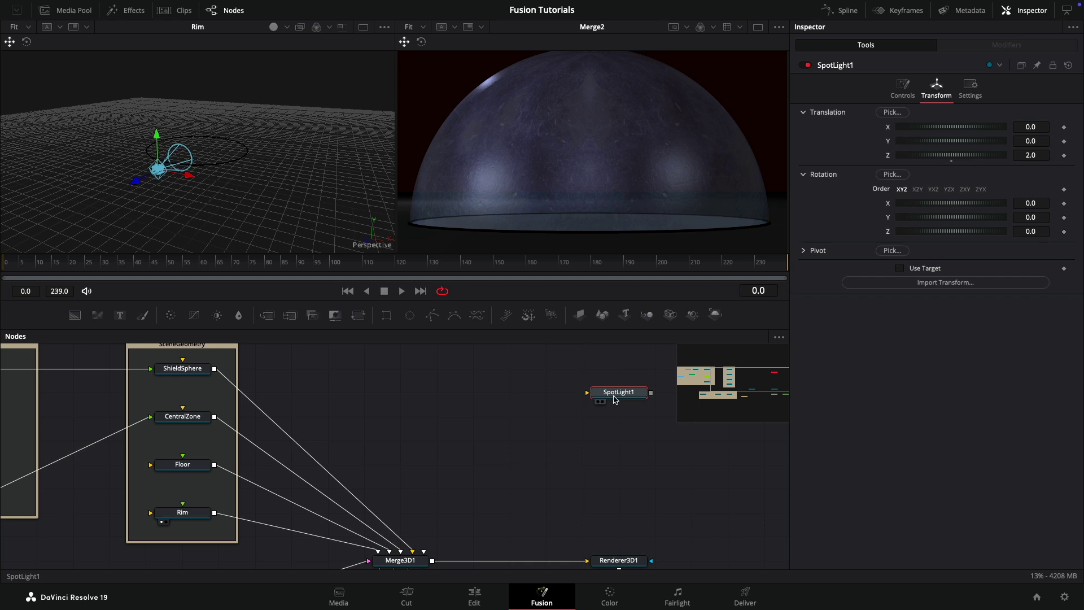
key(shift+space)
text(3mg)
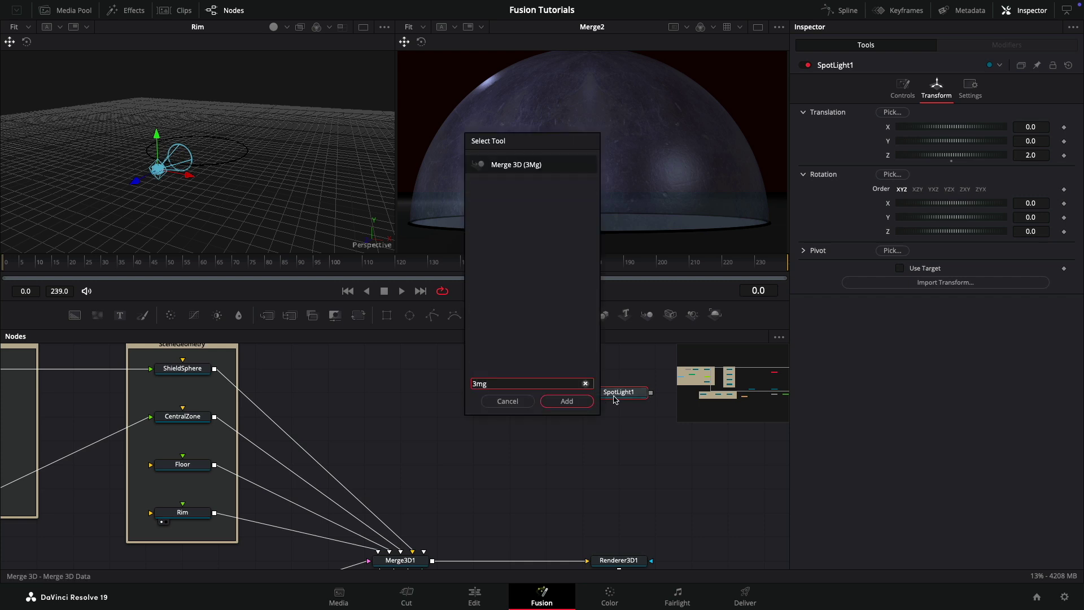
key(Return)
drag(692, 456, 618, 442)
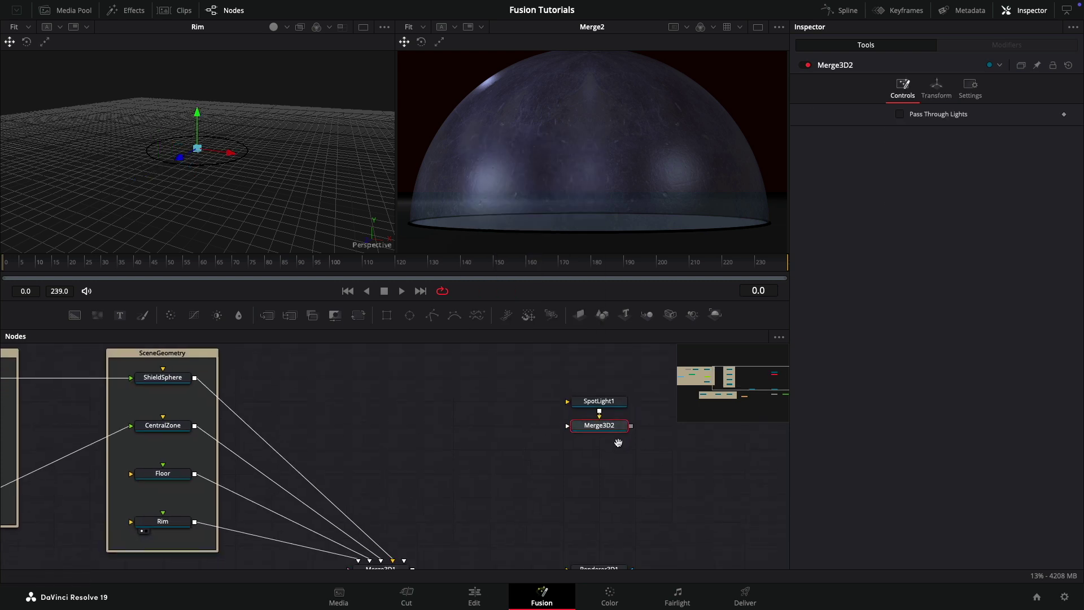
scroll(619, 442, down, 2)
drag(637, 388, 404, 532)
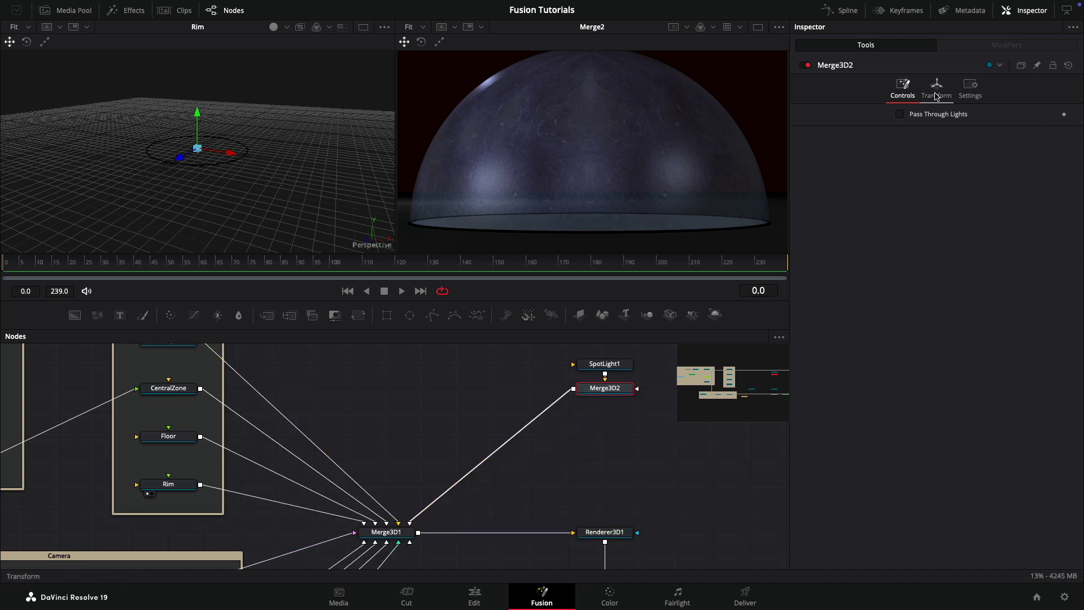
Turn on Pass Through Lights on Merge3D2, comparing it off and on.
click(901, 114)
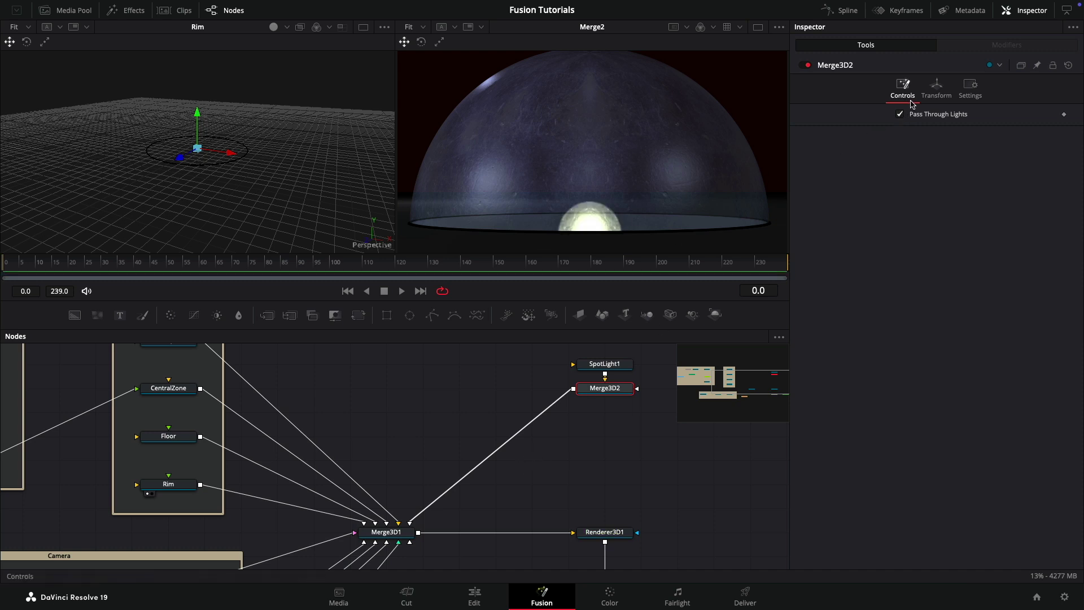
click(901, 114)
click(900, 115)
drag(644, 420, 544, 446)
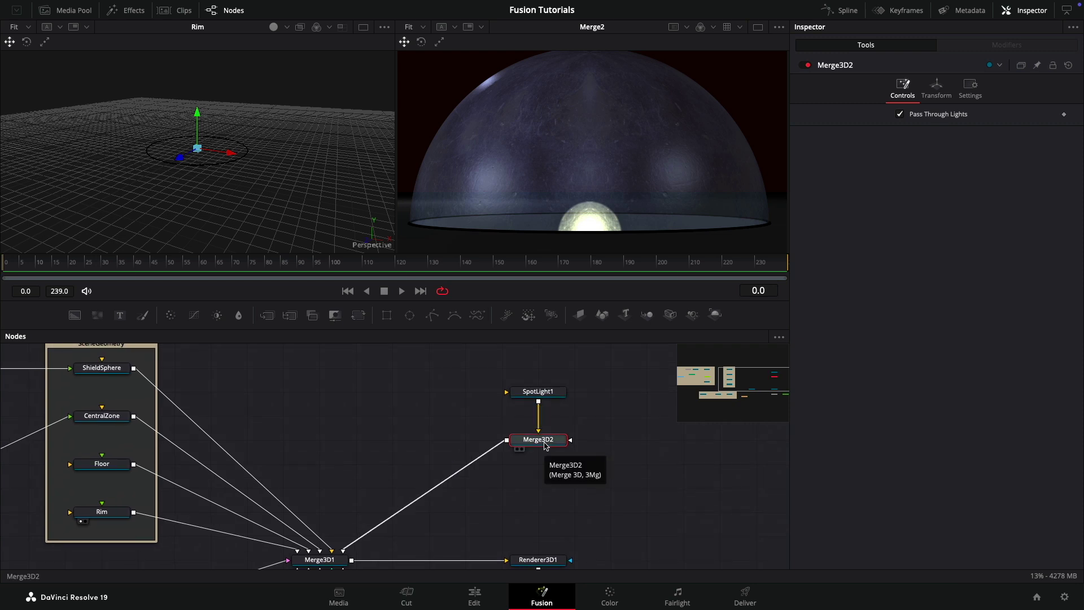
Rename the Merge3D2 node to APos.
key(F2)
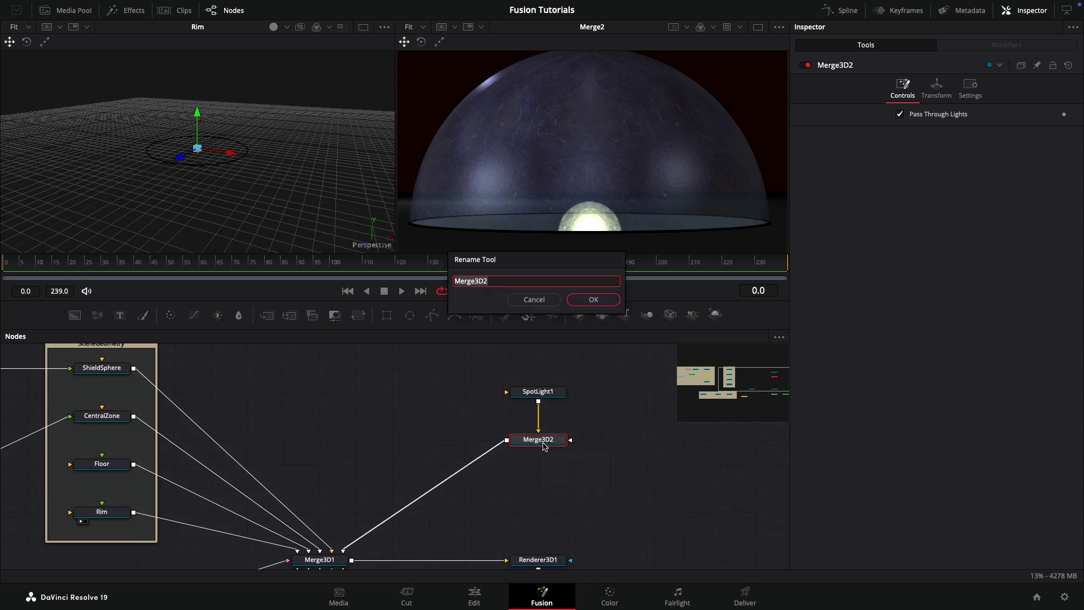
text(APos)
key(Return)
click(539, 440)
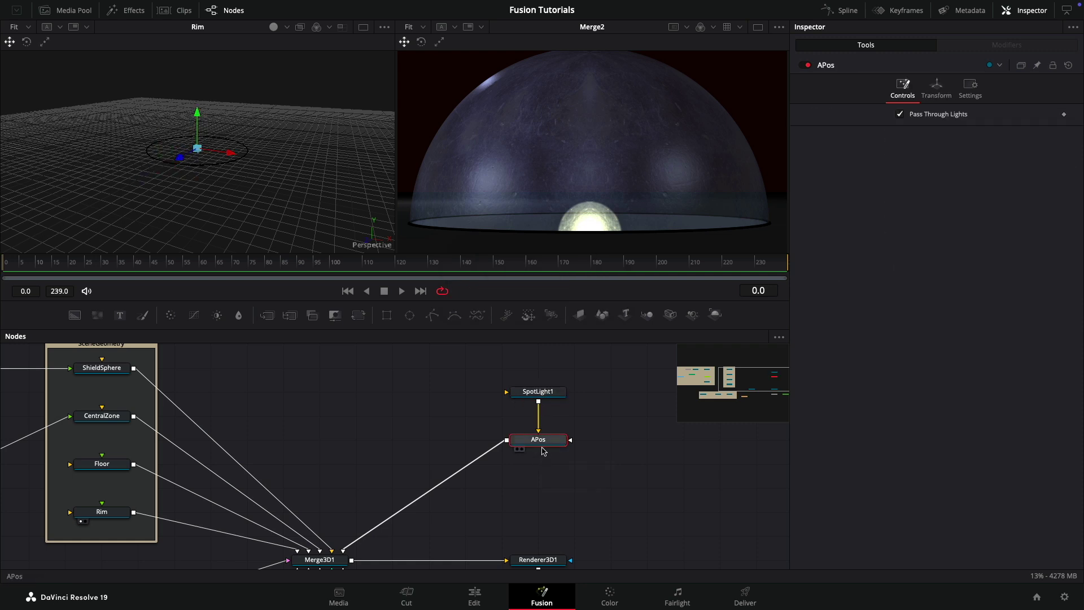
Rename SpotLight1 to ASpot and move both light nodes lower in the graph.
click(544, 393)
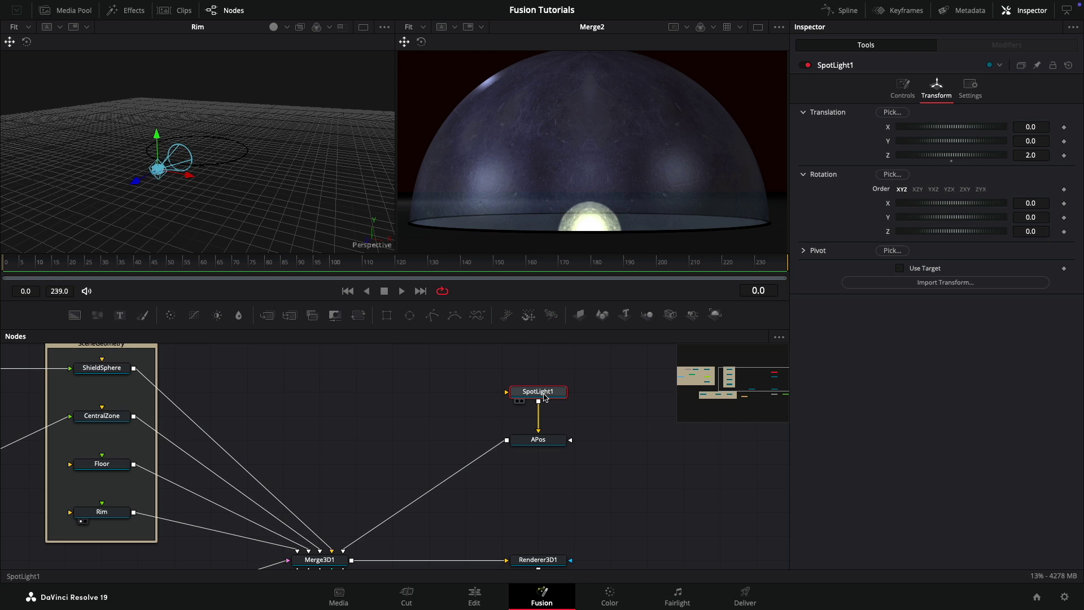
key(F2)
text(2)
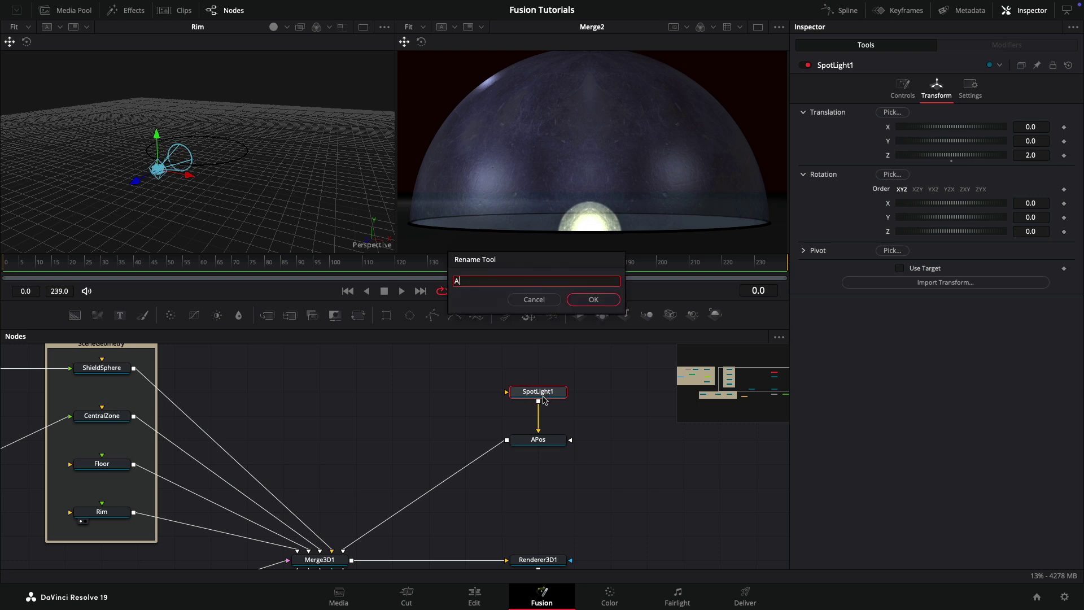
key(Return)
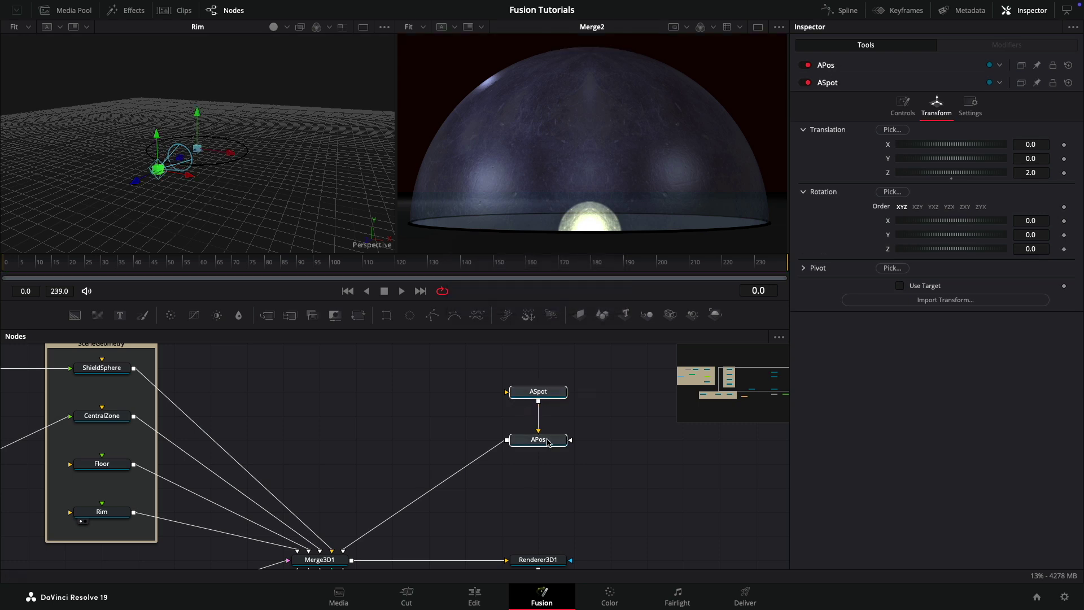
drag(545, 446, 530, 469)
click(529, 470)
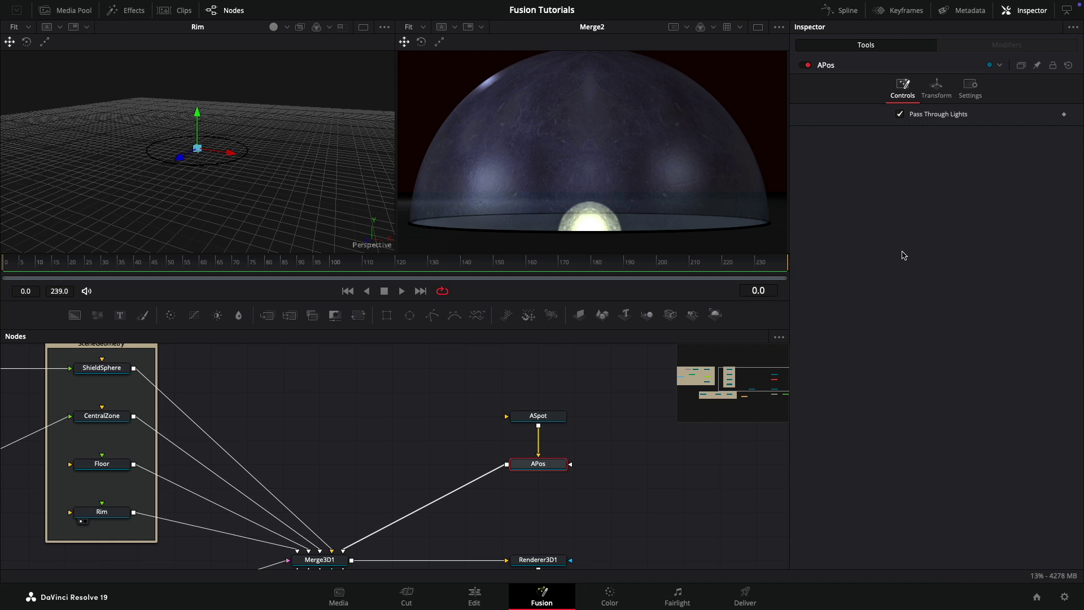
Rotate APos to X -23.6, Y -16.4 and narrow ASpot's cone to 29.36 with 4.81 penumbra.
click(936, 89)
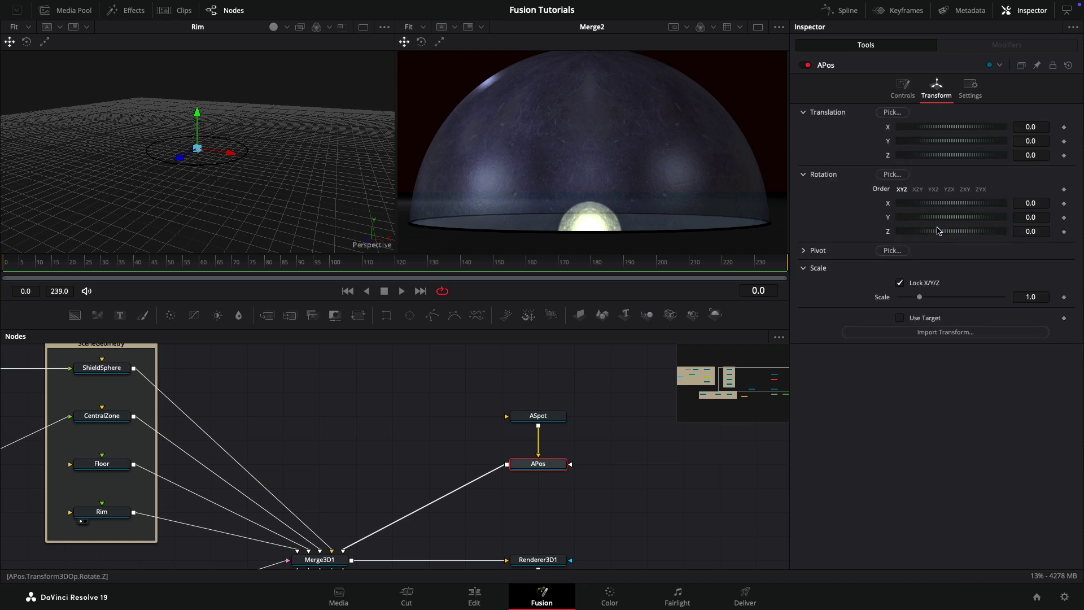
mouse_move(949, 204)
mouse_down()
mouse_move(941, 209)
mouse_move(950, 219)
mouse_move(937, 225)
mouse_move(945, 239)
mouse_move(957, 208)
mouse_move(982, 210)
mouse_move(963, 210)
mouse_up()
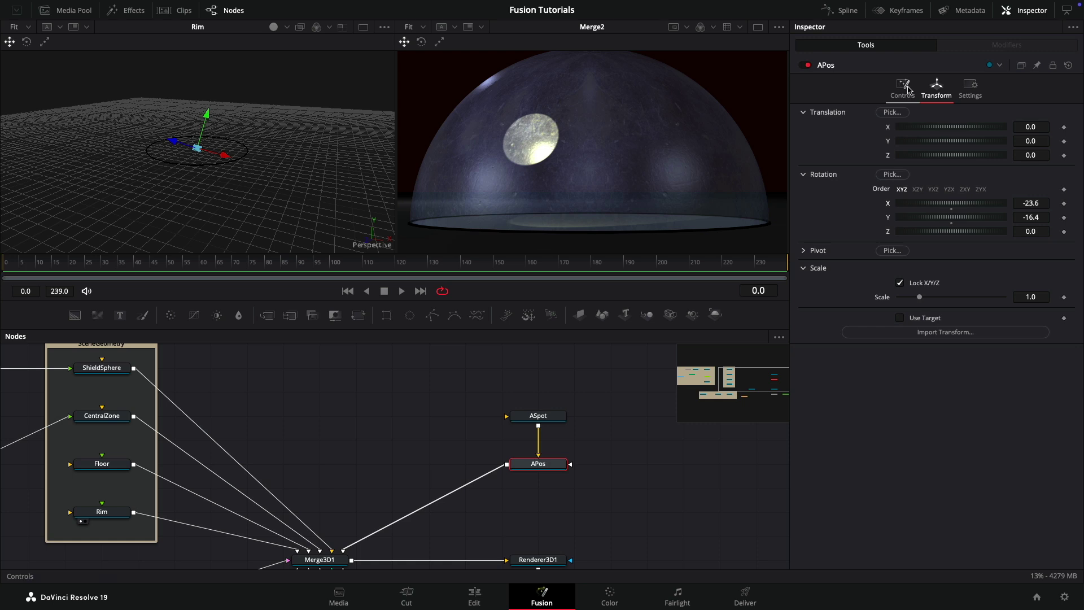
click(543, 419)
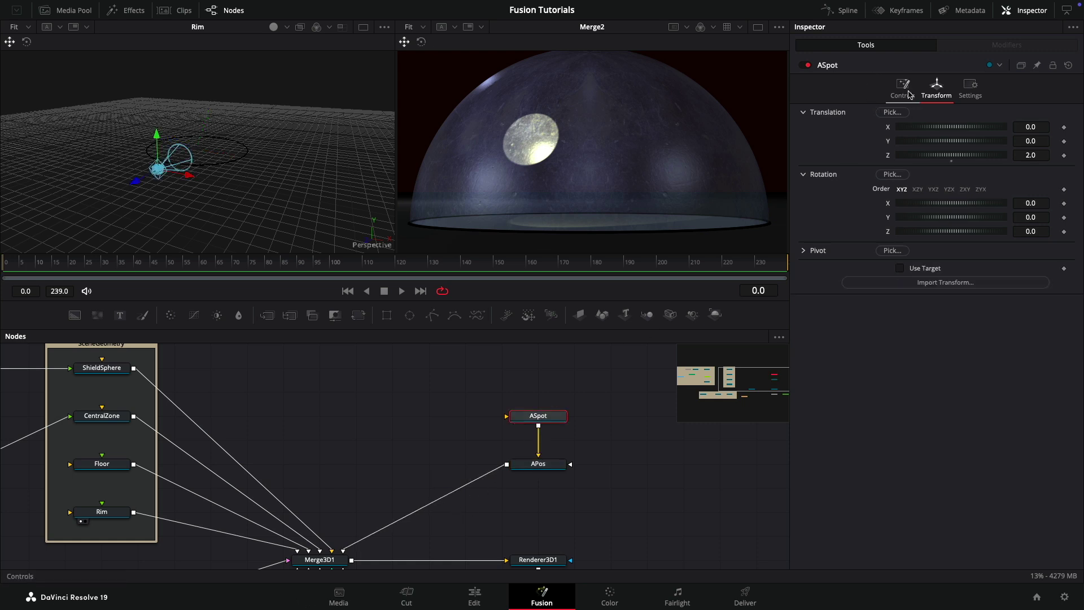
click(903, 92)
mouse_move(946, 227)
mouse_down()
mouse_move(921, 245)
mouse_move(935, 218)
mouse_up()
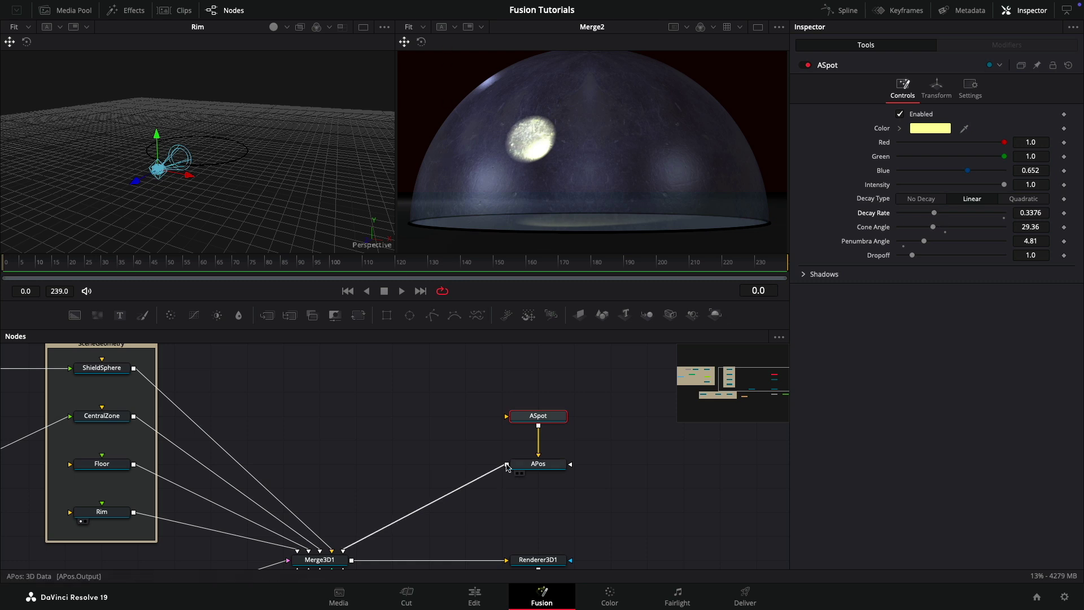
Move ASpot and APos down together and add a Background node.
scroll(542, 463, up, 1)
ctrl+click(551, 505)
drag(553, 508, 556, 527)
click(618, 381)
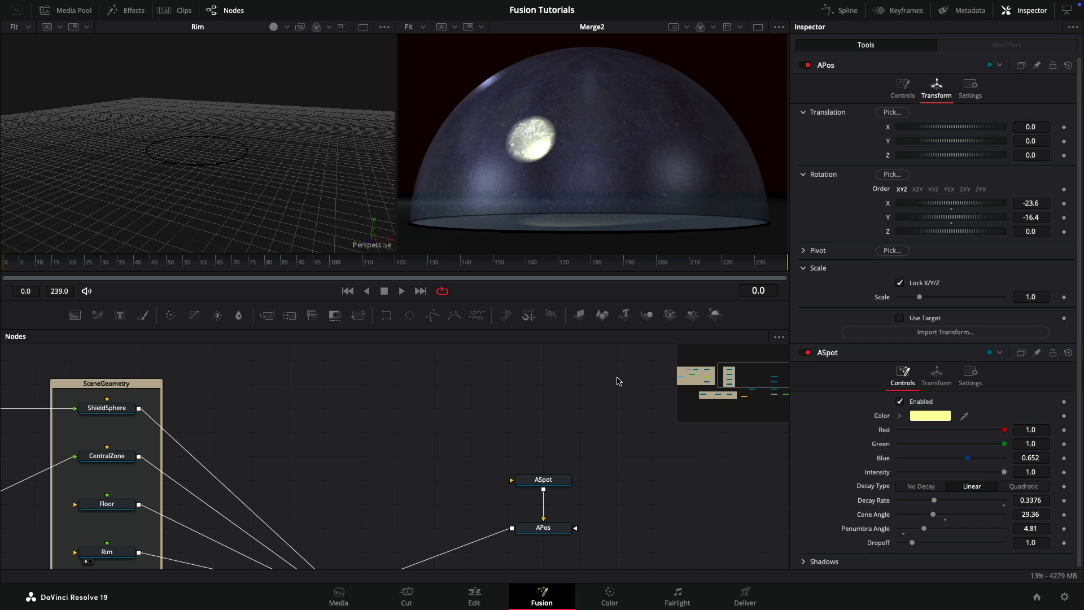
key(shift+space)
text(b)
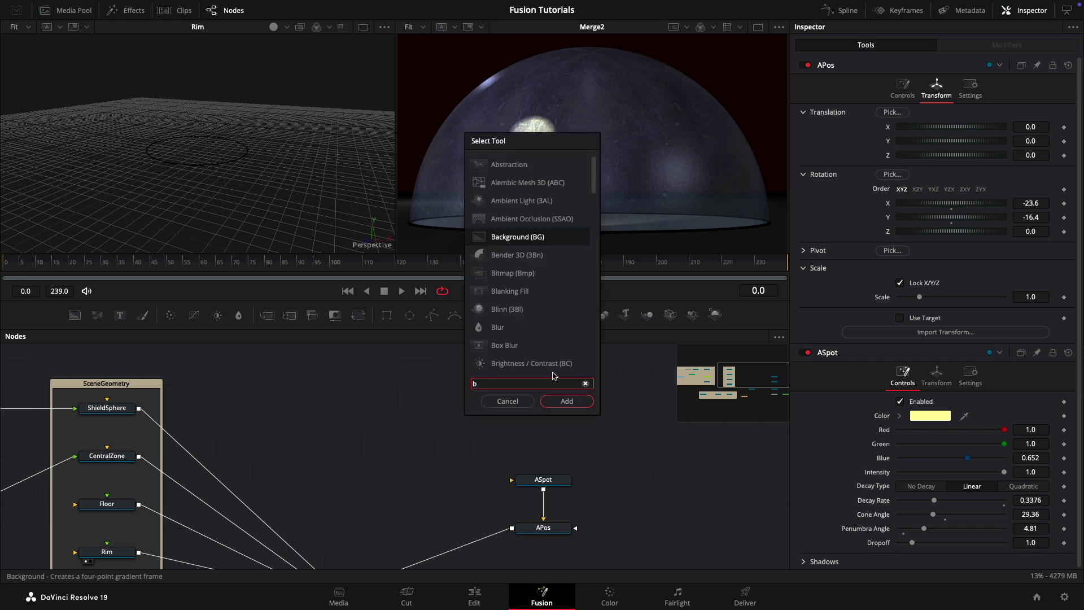
key(Return)
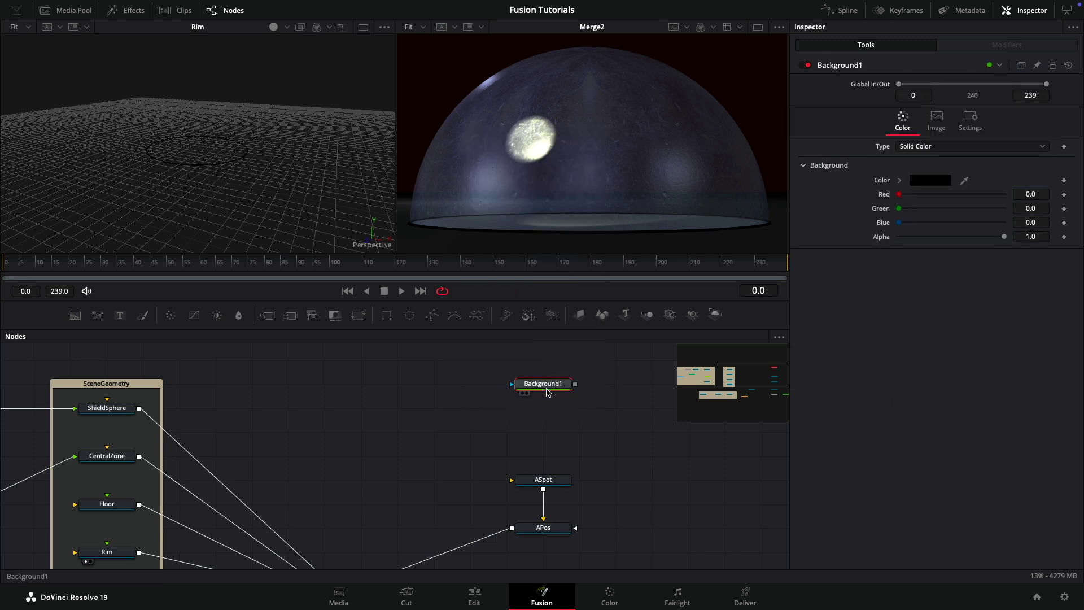
Turn off Background1's Auto Resolution and size it 2000 × 1000.
click(937, 120)
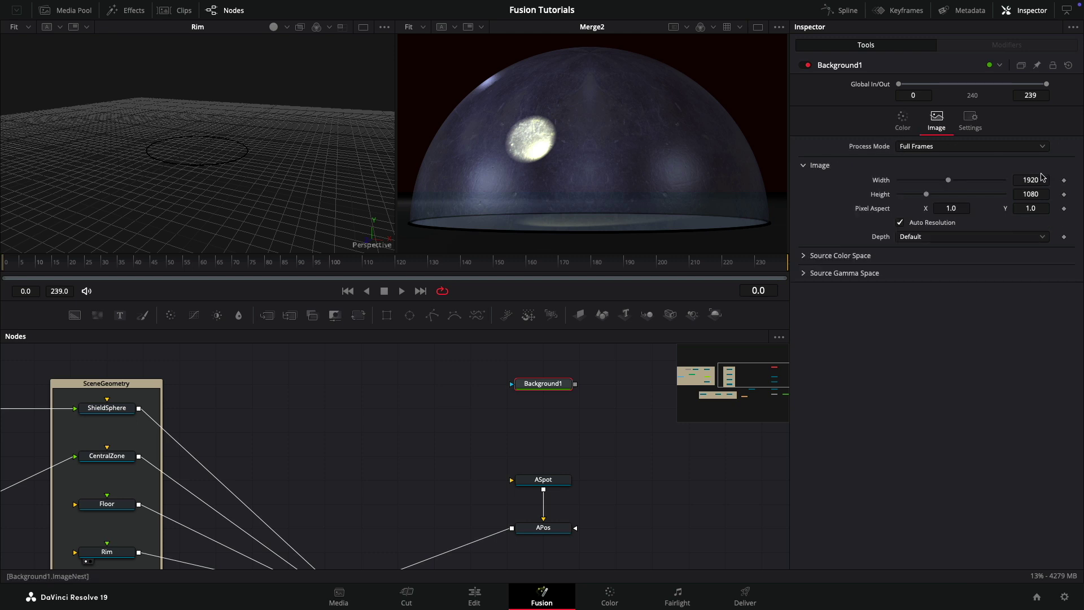
click(1041, 180)
key(Tab)
text(100)
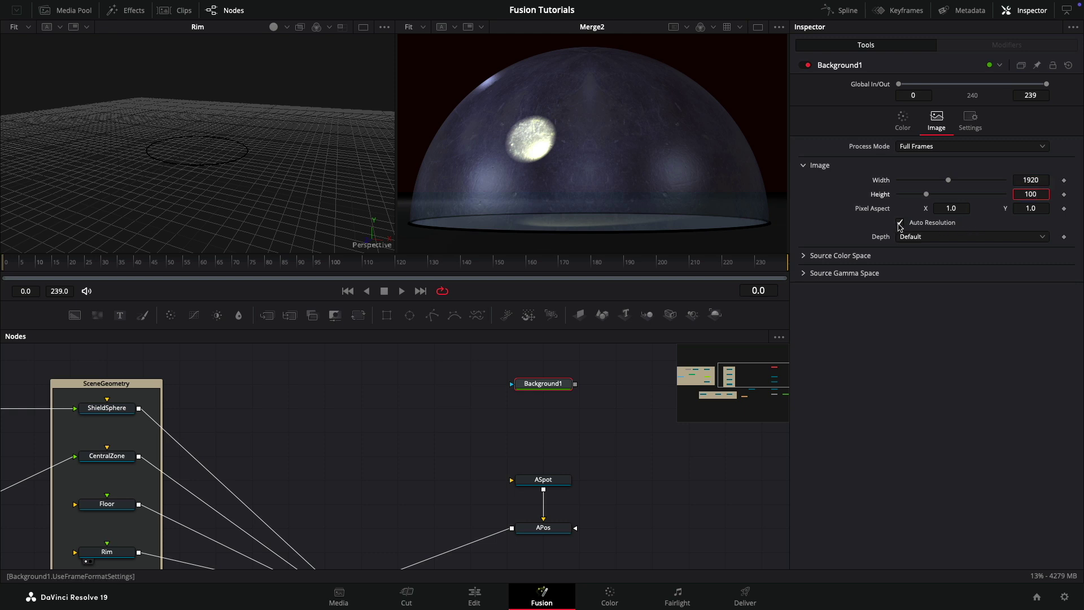
click(899, 224)
click(1031, 179)
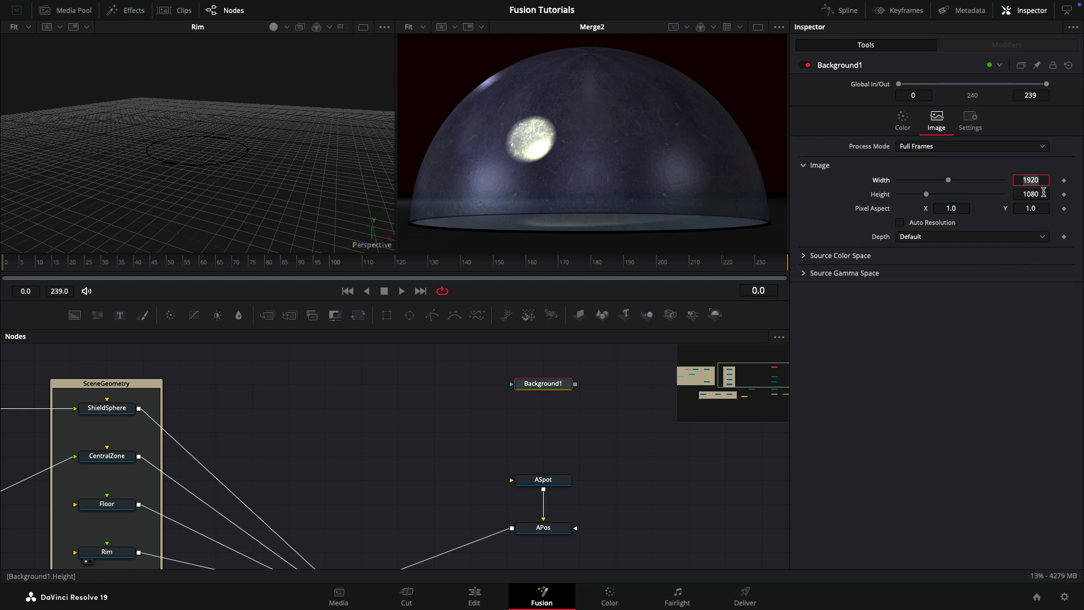
text(2000)
key(Tab)
text(1000)
key(Tab)
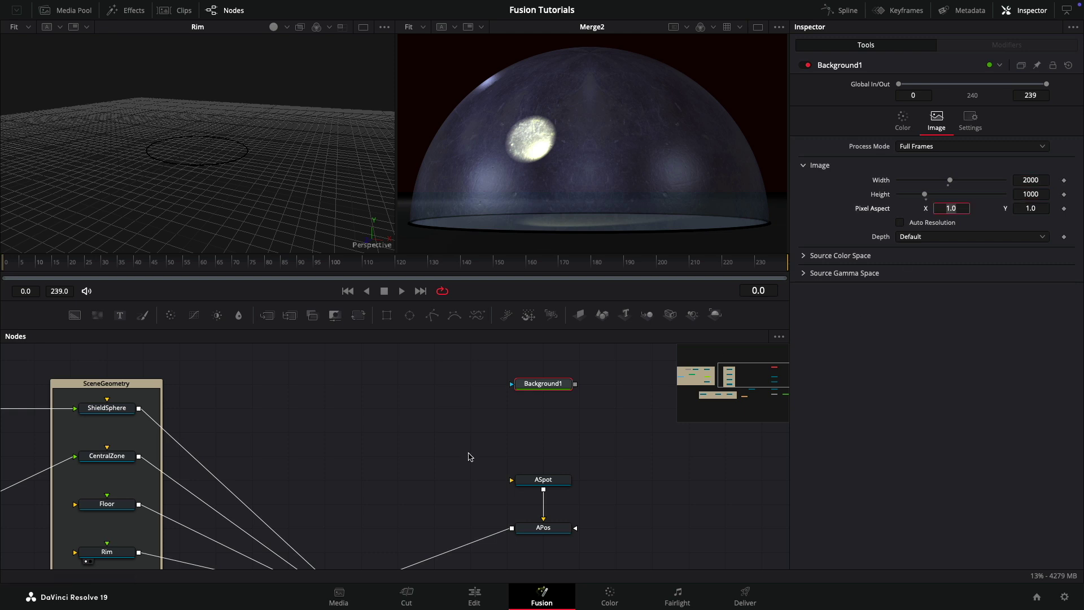
key(shift+space)
Add a FastNoise node and turn off its Auto Resolution.
text(b)
key(BackSpace)
text(fas)
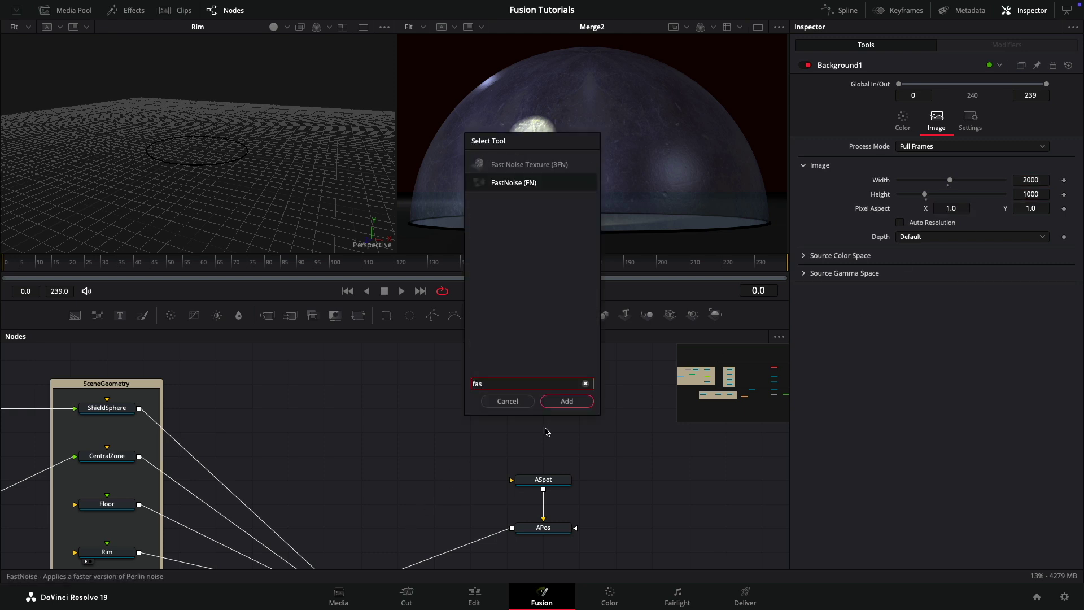
key(Return)
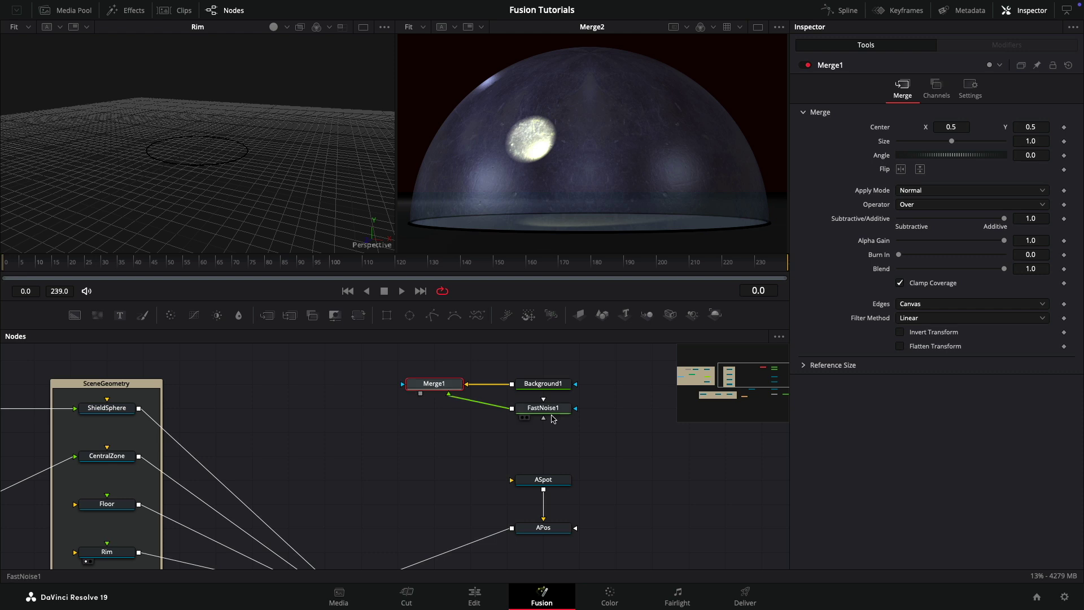
click(548, 410)
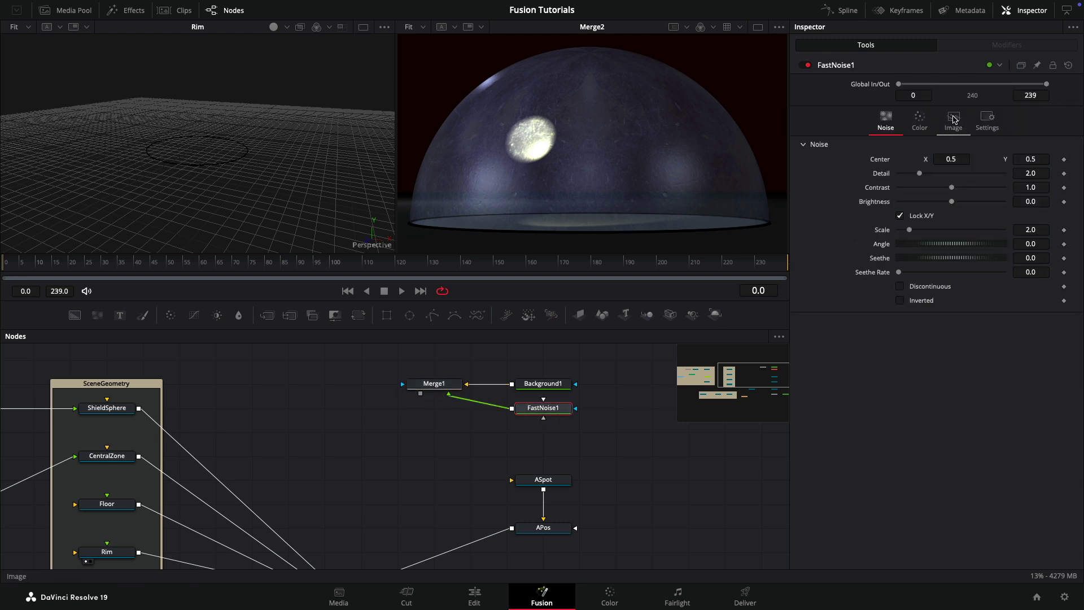
click(953, 119)
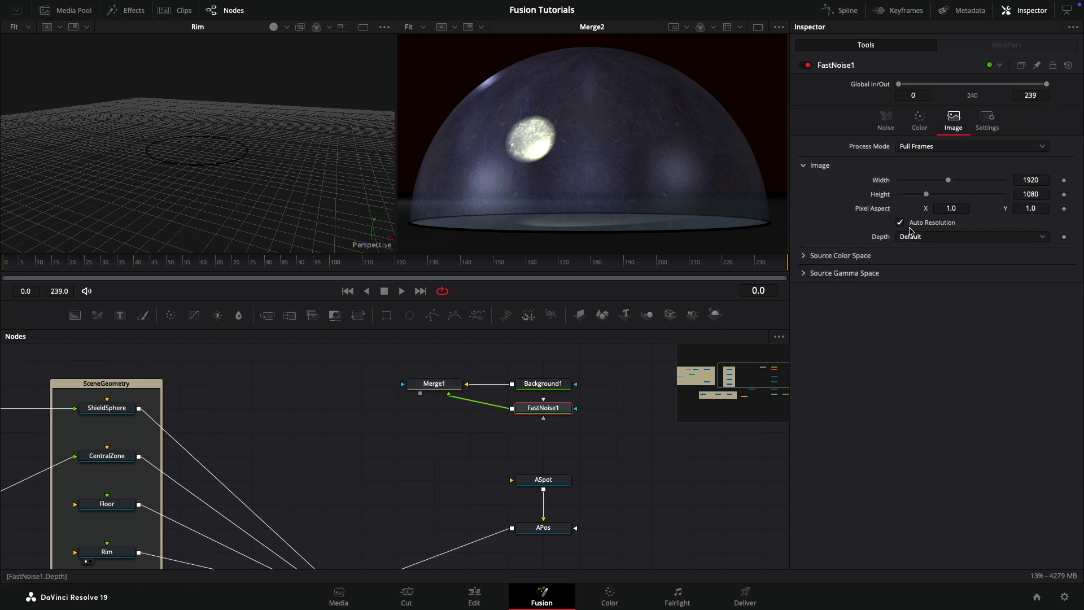
click(899, 222)
Size FastNoise1 to 2000 × 1000 and view Merge1's noise in the left viewer.
double_click(1031, 180)
text(2000)
double_click(1048, 194)
text(100)
key(Return)
drag(433, 383, 186, 141)
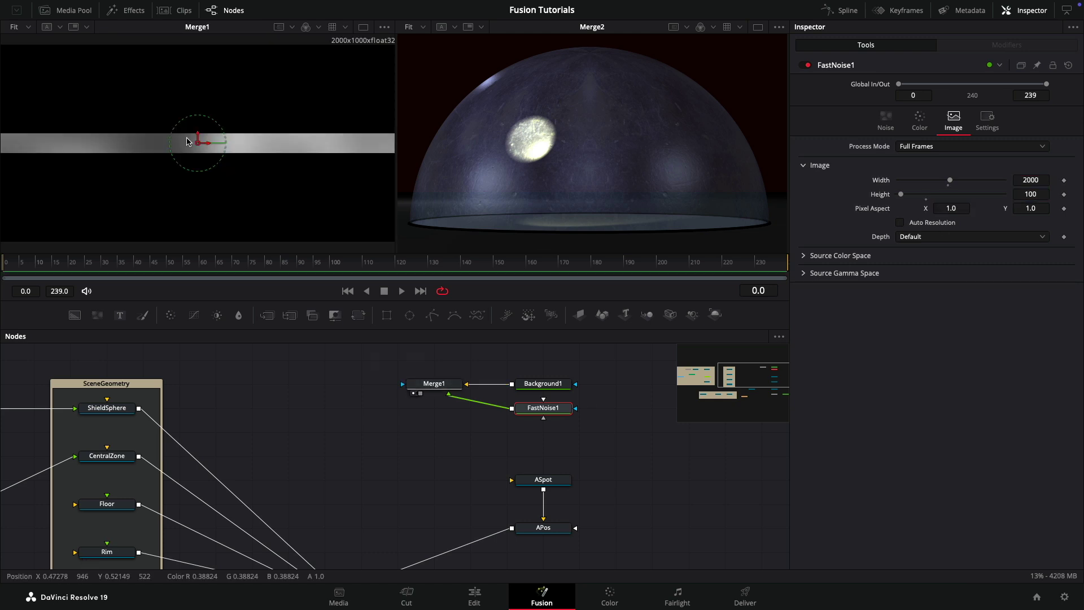
double_click(1045, 196)
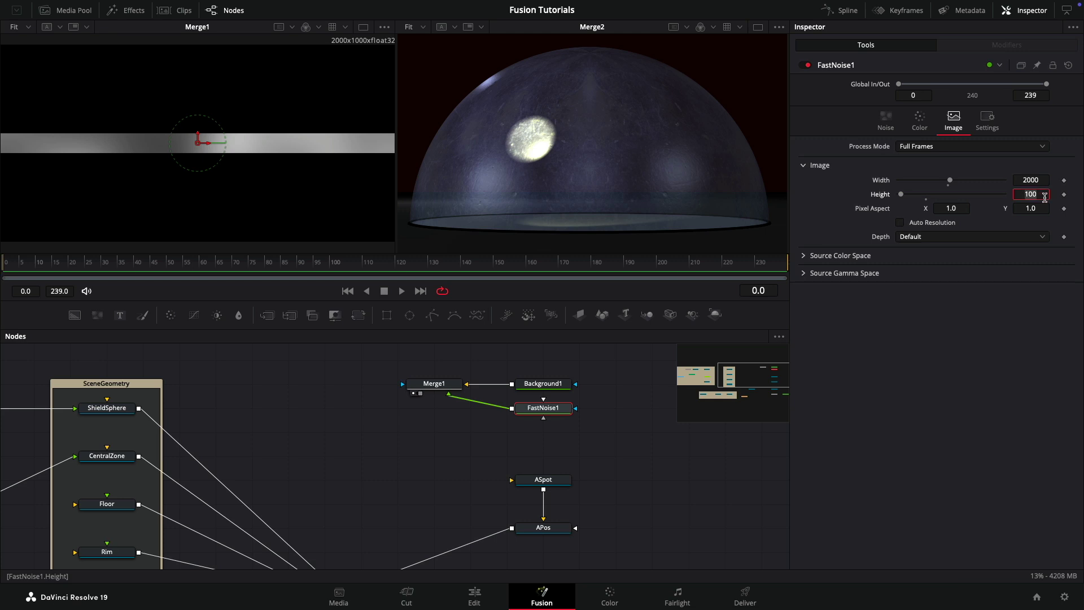
text(1000)
key(Return)
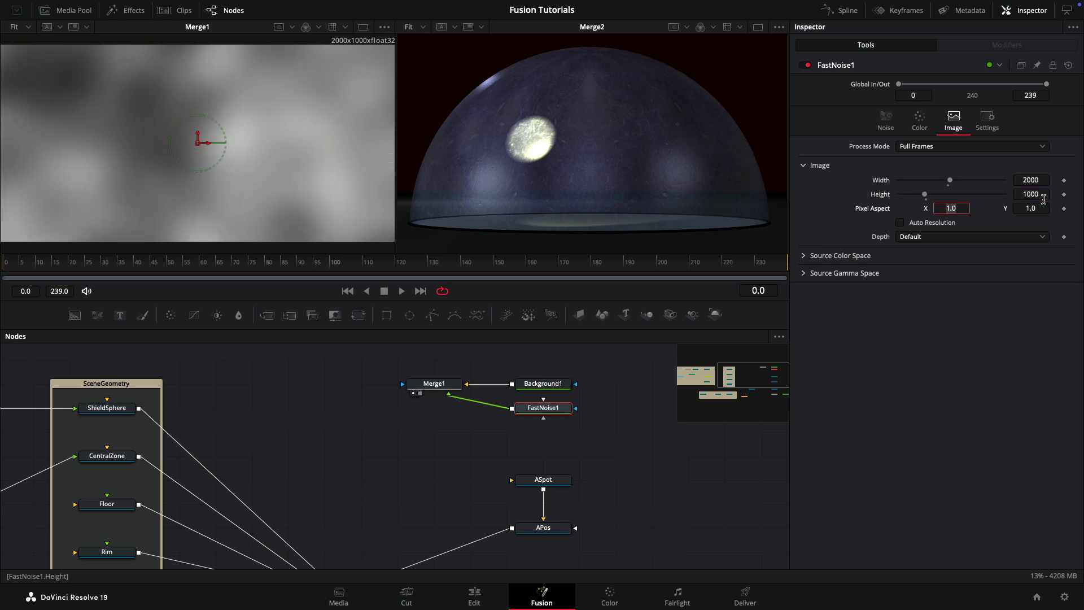
click(440, 386)
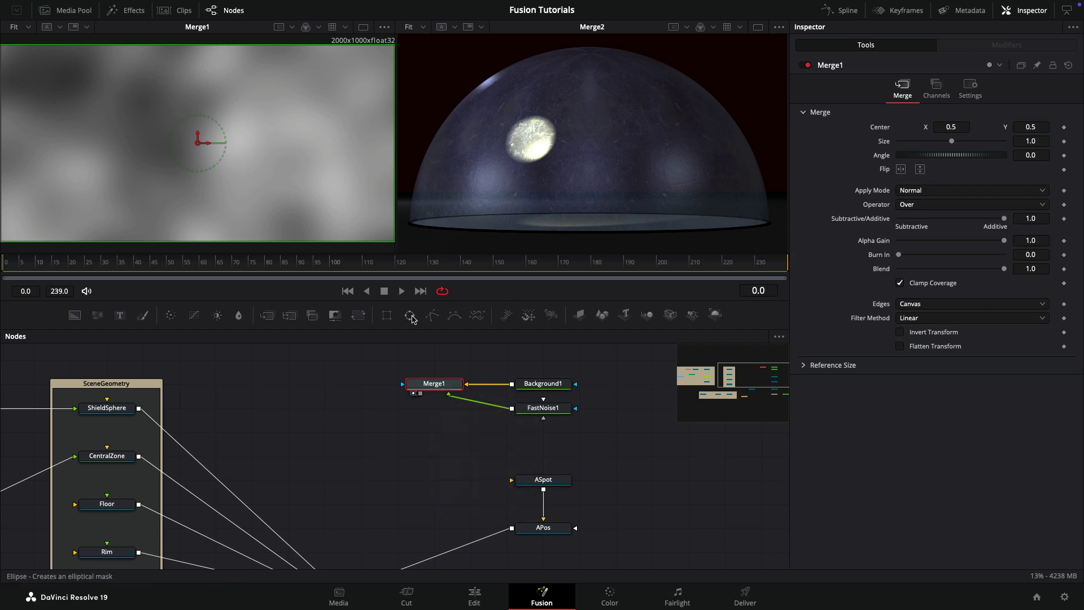
Add an Ellipse mask to Merge1 with width 0.05 and height expression-linked to width.
click(411, 316)
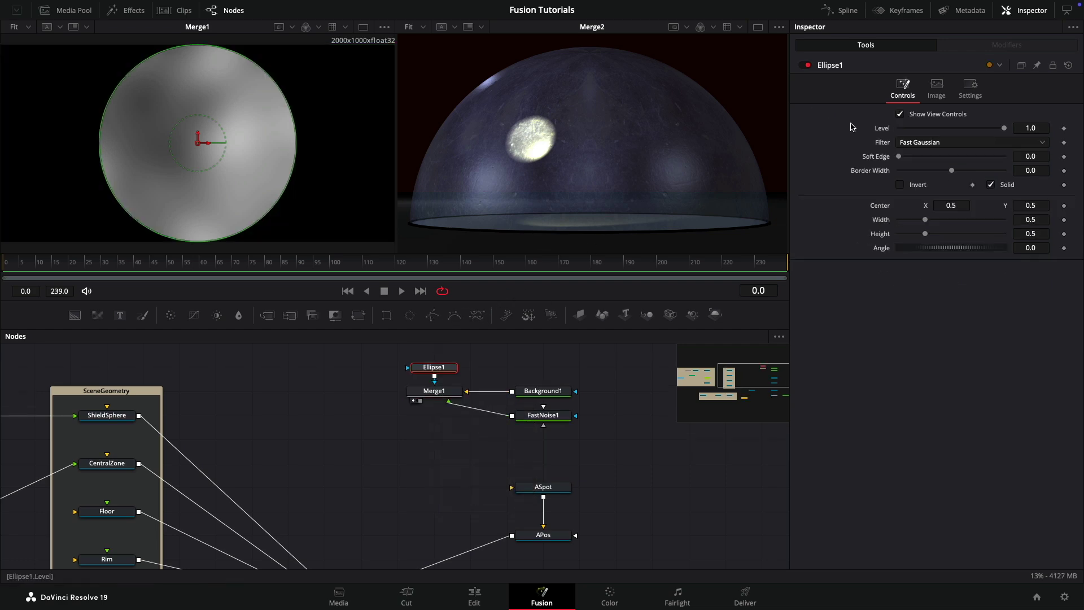
right_click(882, 239)
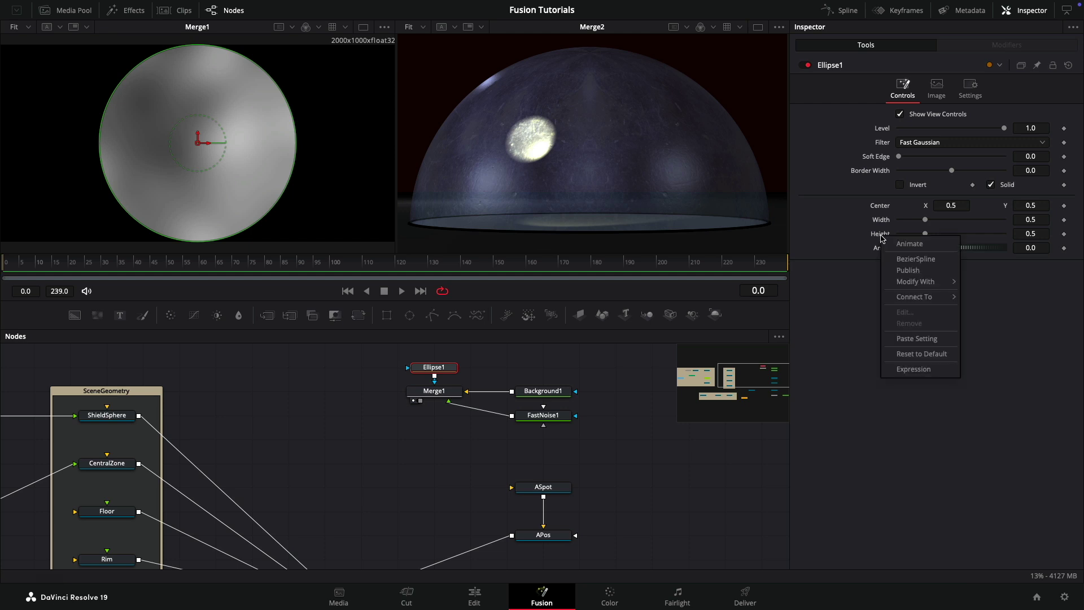
click(920, 370)
drag(901, 249, 905, 224)
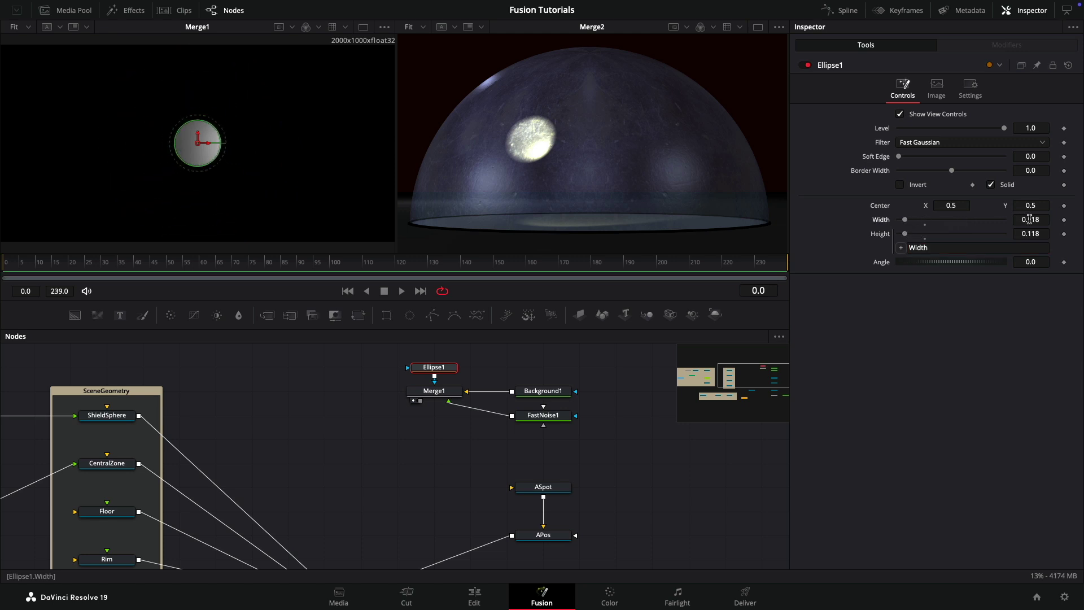
click(1048, 220)
text(.05)
key(Tab)
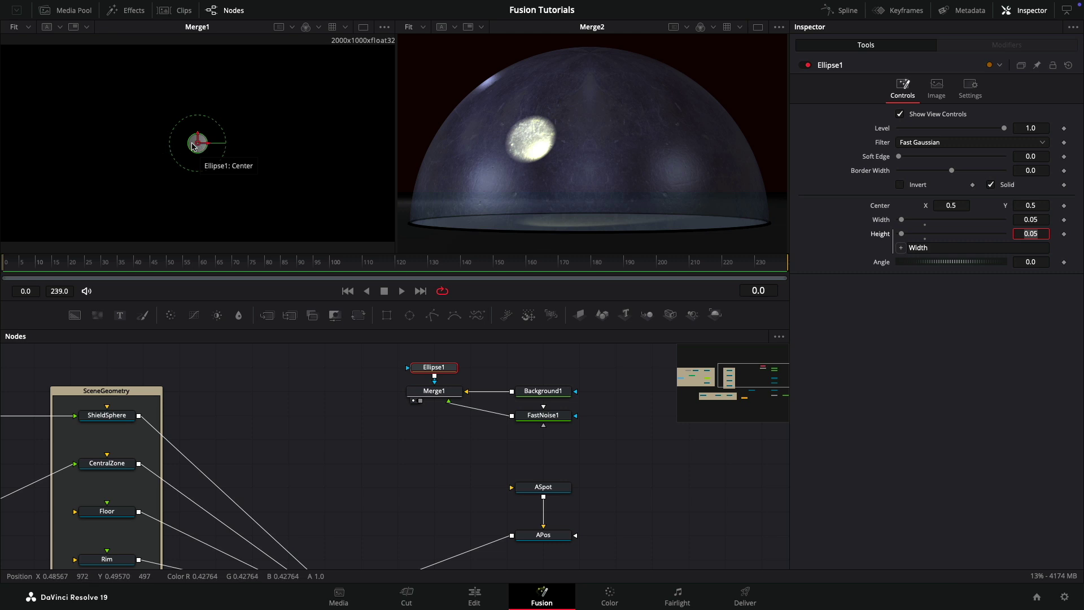
click(543, 536)
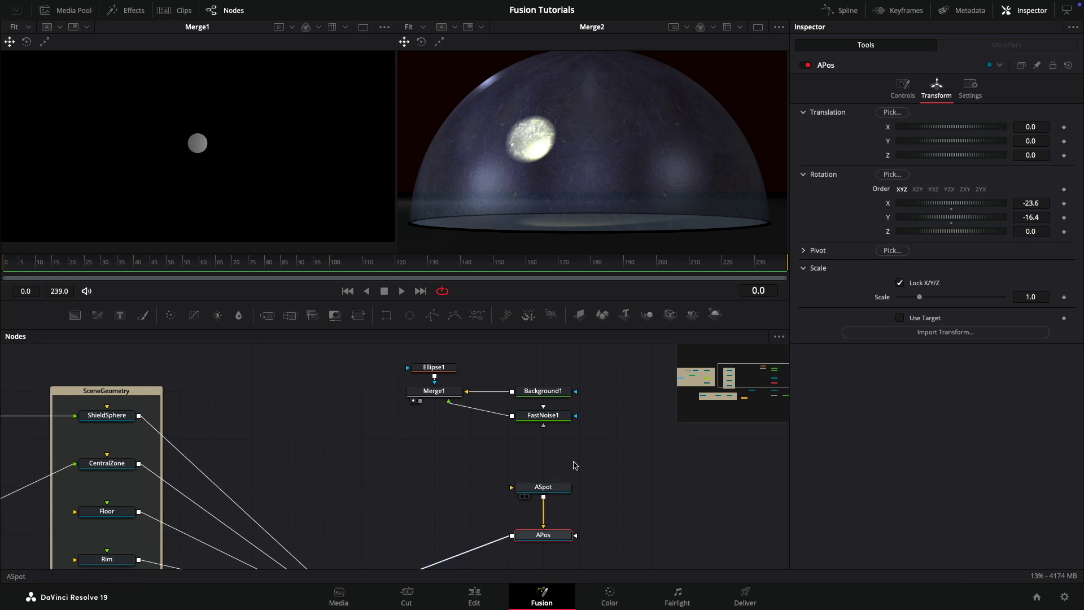
Animate APos's Rotation X and Y, and move Ellipse1 above Merge1 in the node graph.
right_click(884, 203)
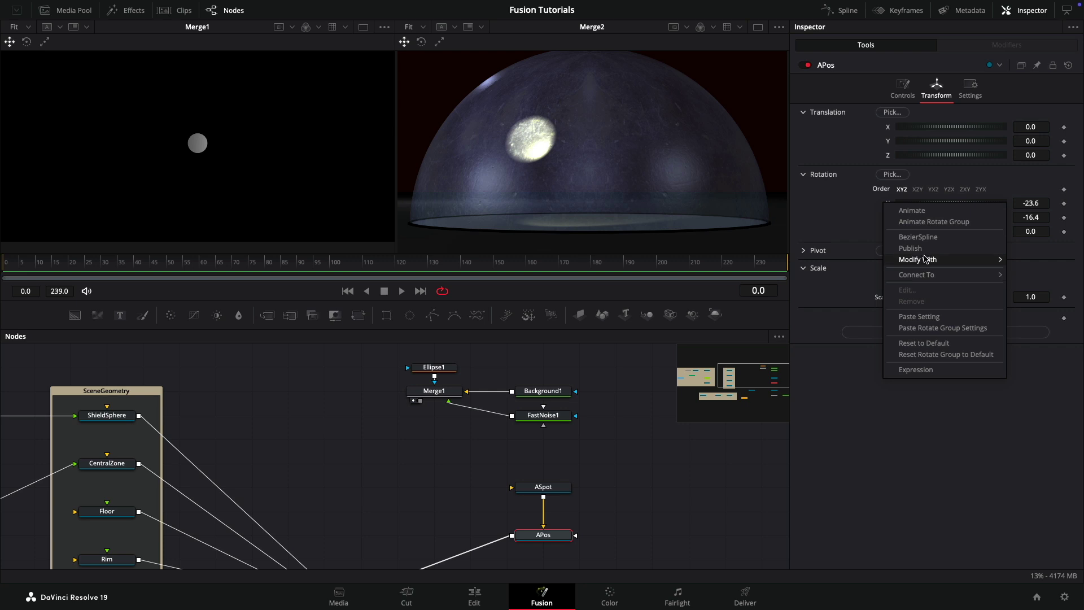
click(912, 210)
right_click(889, 217)
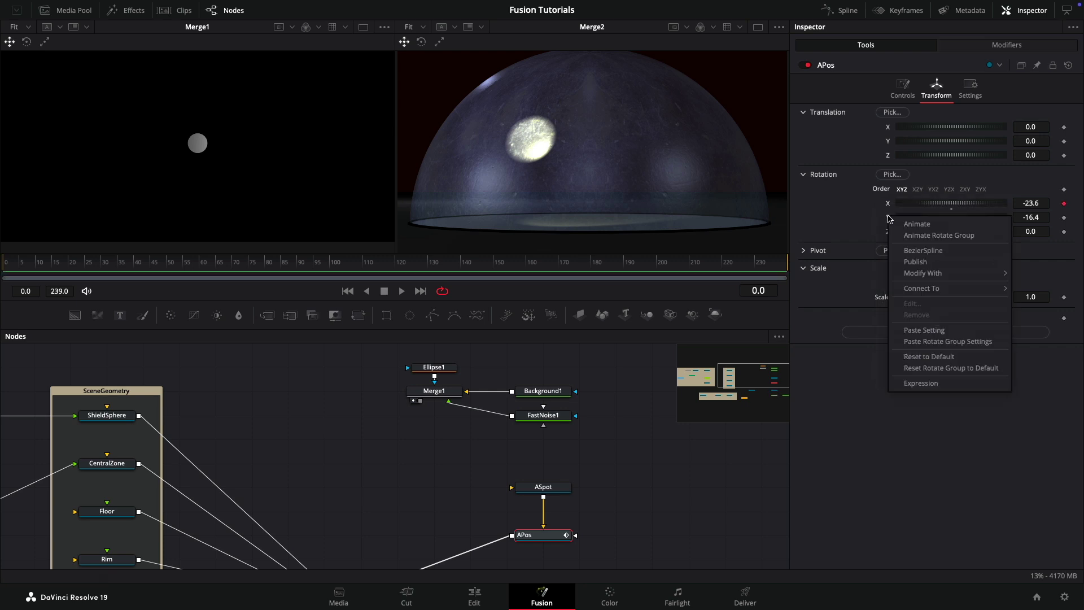
click(917, 251)
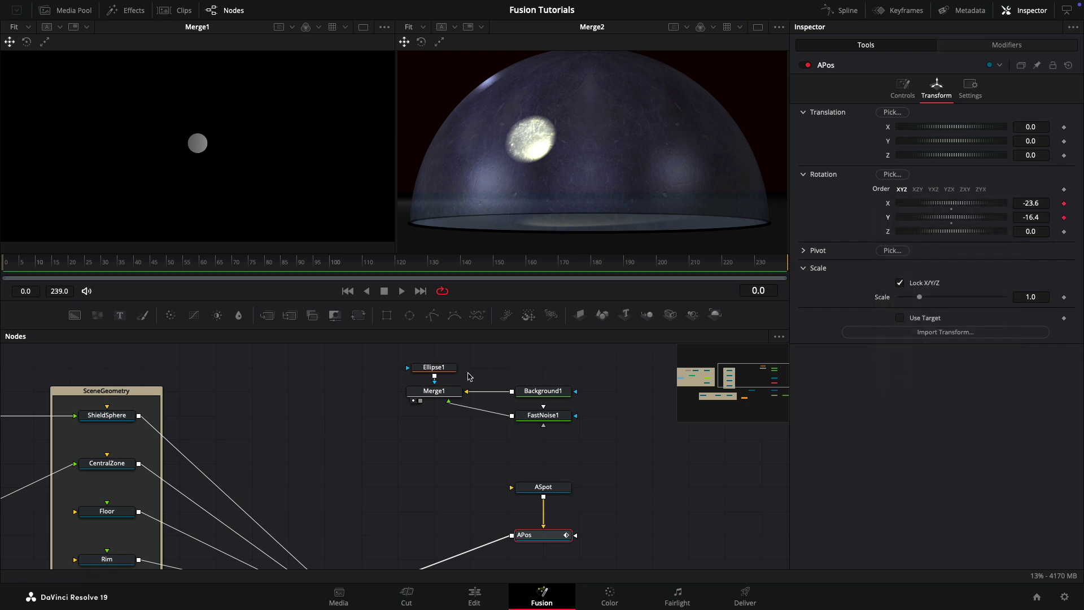
drag(443, 367, 443, 347)
scroll(468, 395, up, 2)
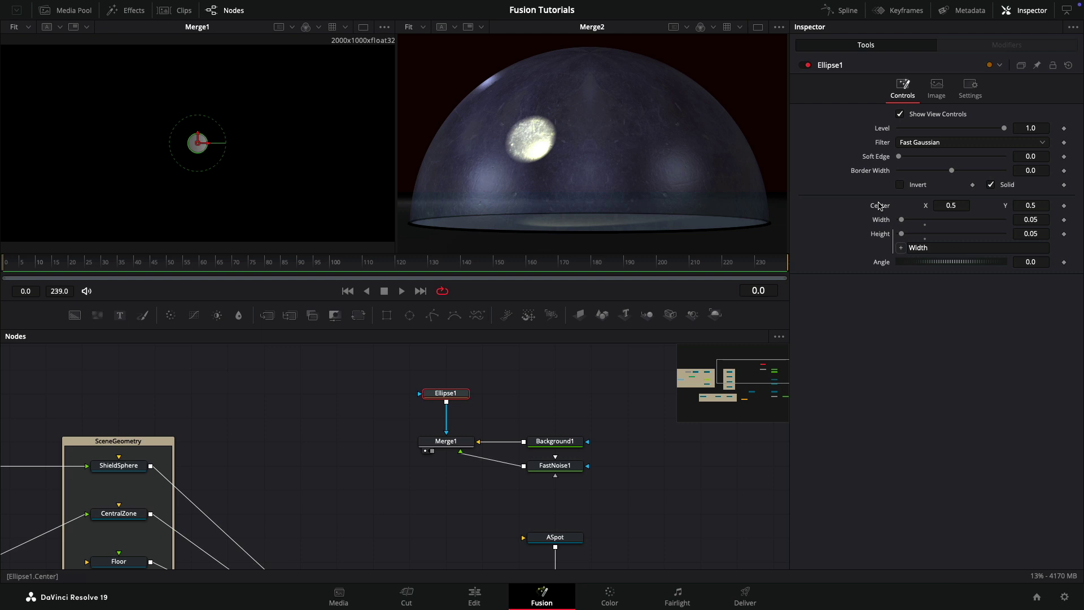
Drive Ellipse1's Center with an Expression modifier and show it on the Modifiers tab.
right_click(879, 205)
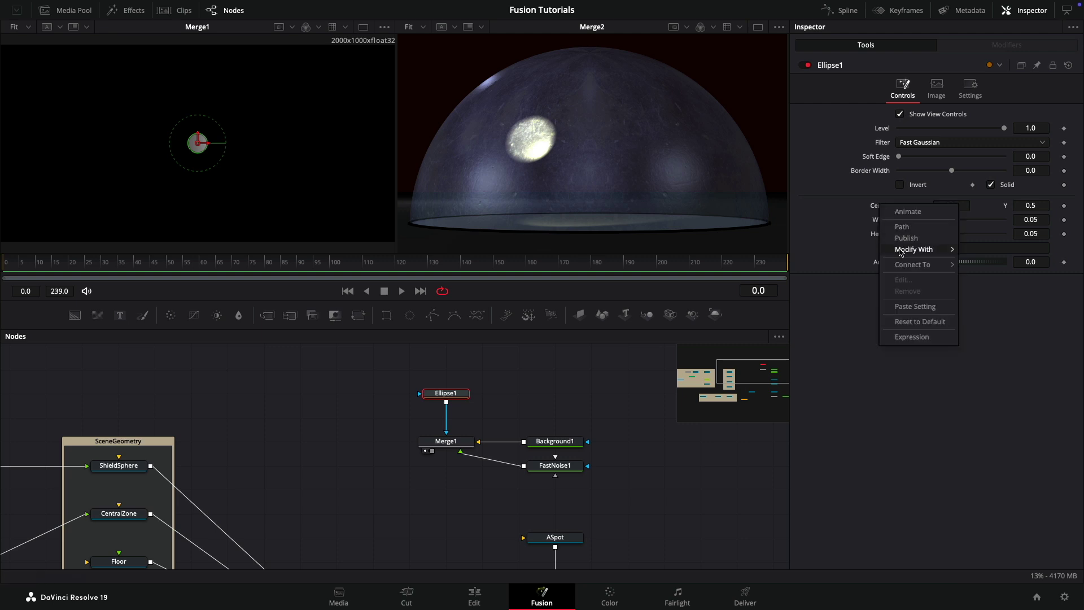
mouse_move(903, 248)
click(989, 249)
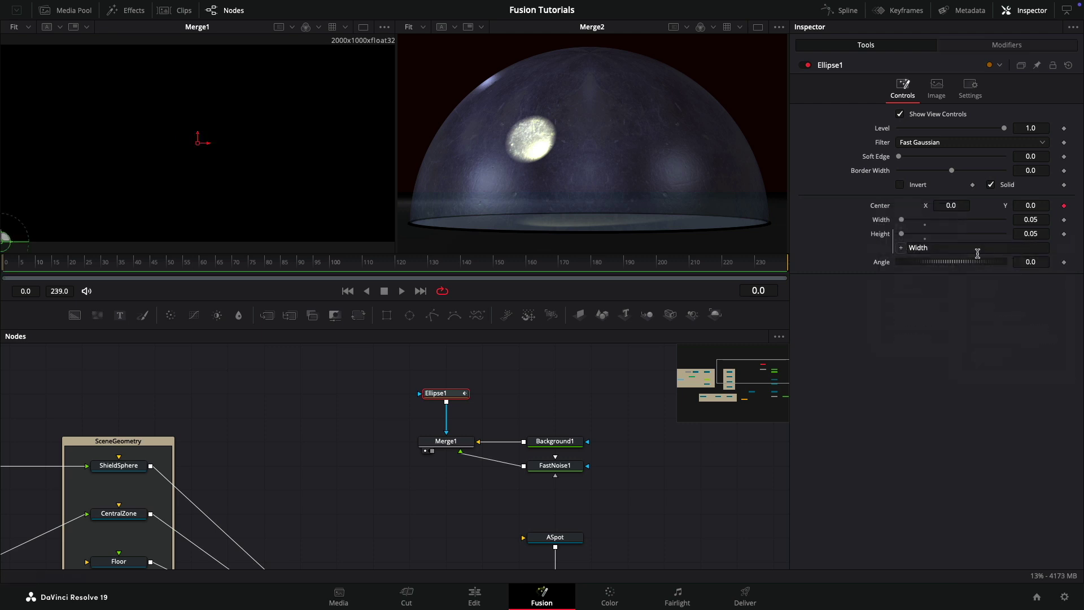
click(1023, 47)
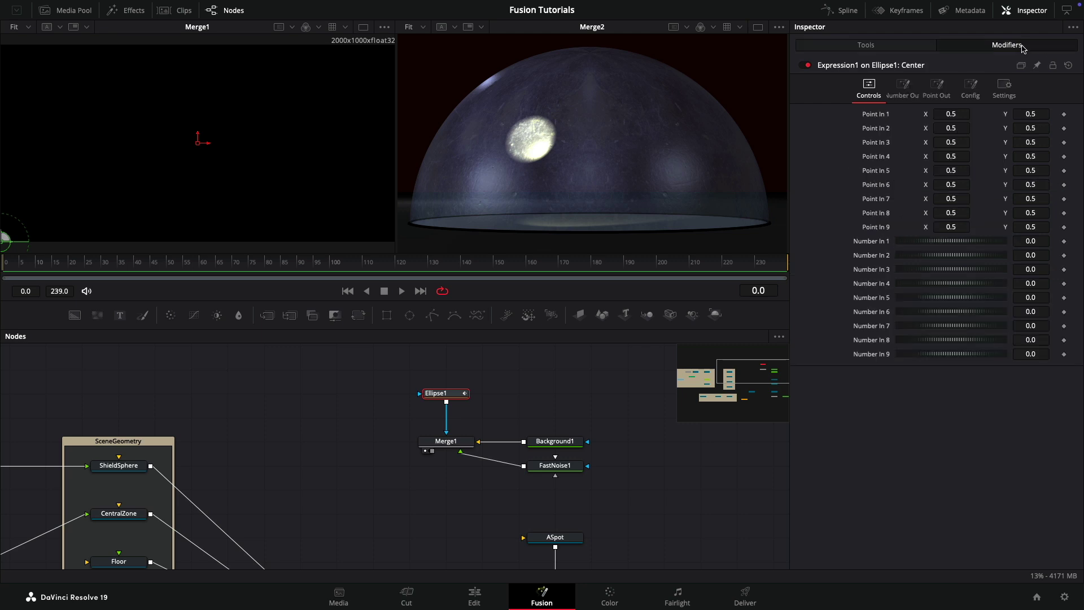
Connect Number In 1 and 2 to APos Y and X Rotation; add an expression to Number In 3.
right_click(947, 243)
mouse_move(982, 305)
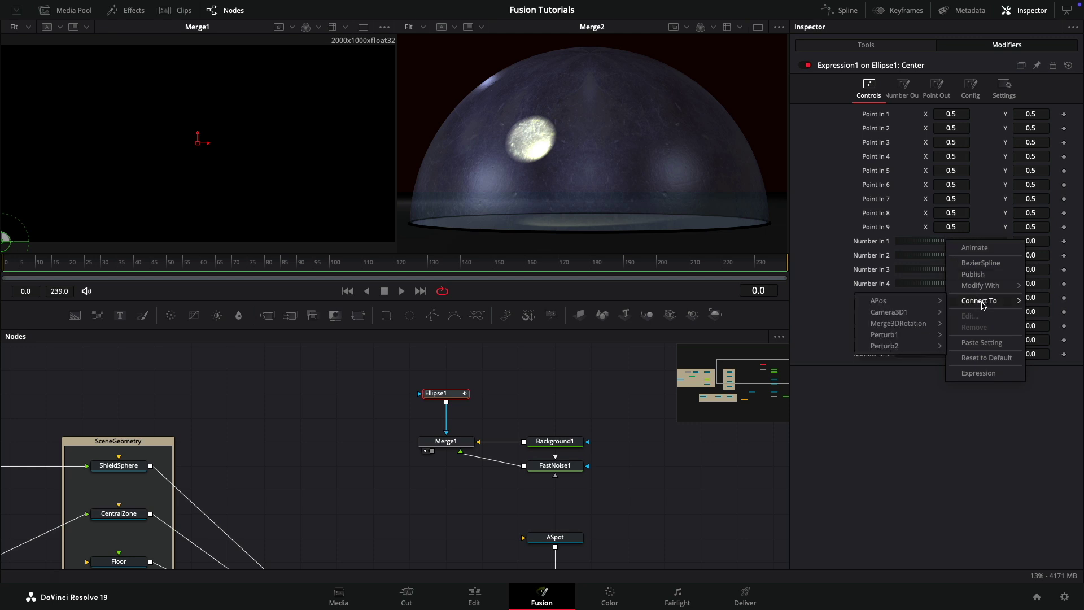
mouse_move(903, 302)
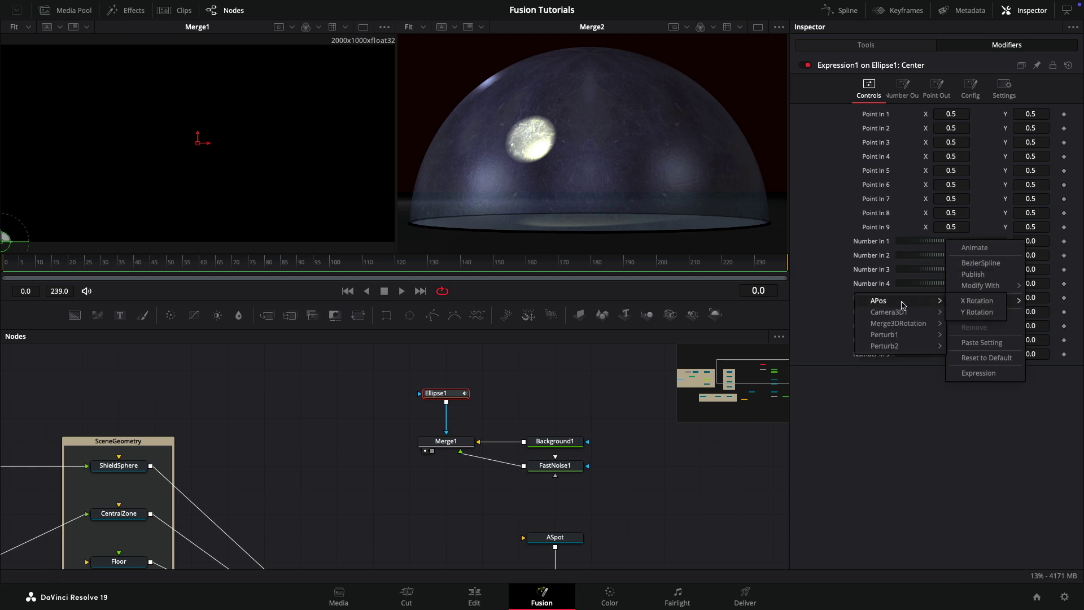
click(970, 313)
right_click(953, 257)
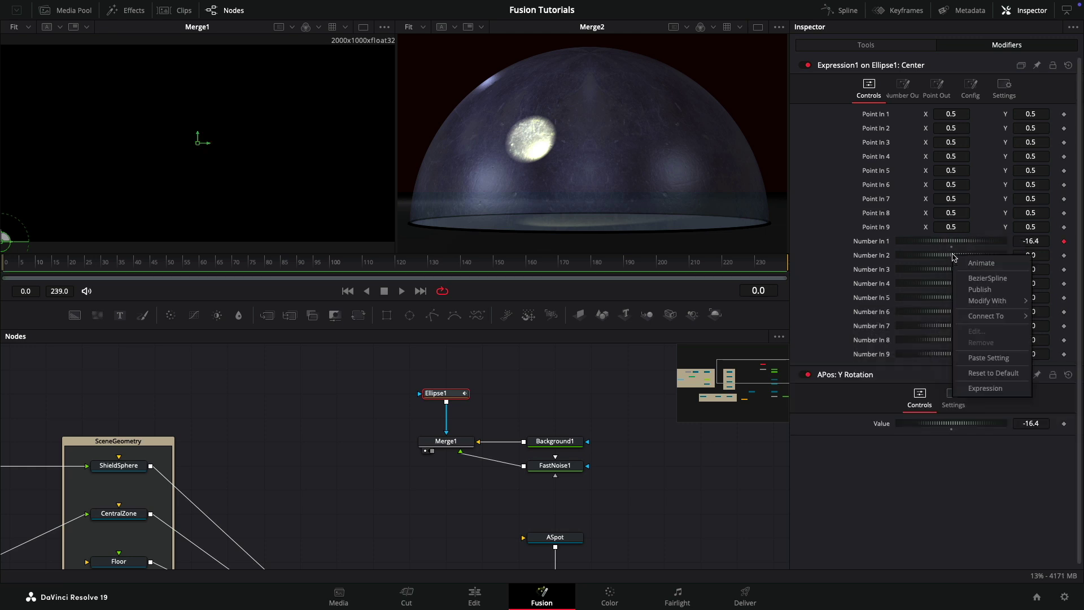
mouse_move(984, 315)
mouse_move(930, 319)
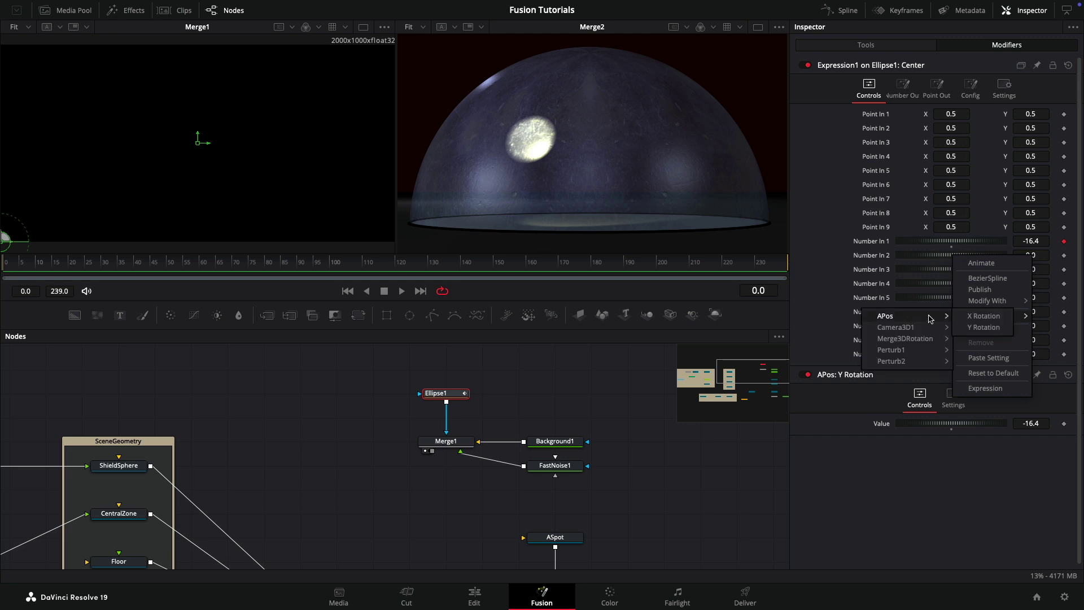
click(979, 315)
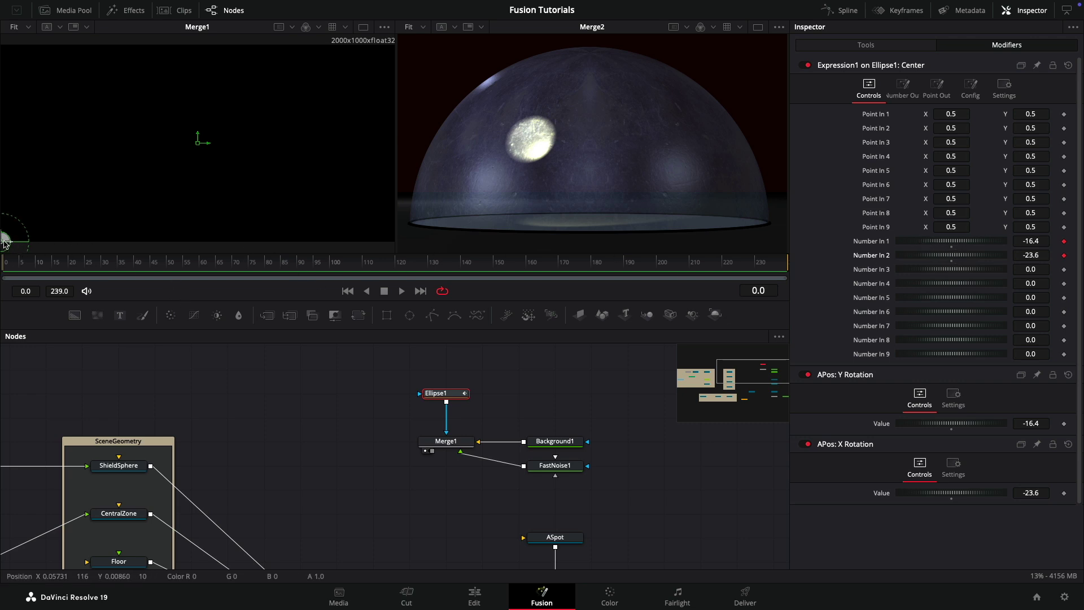
right_click(952, 272)
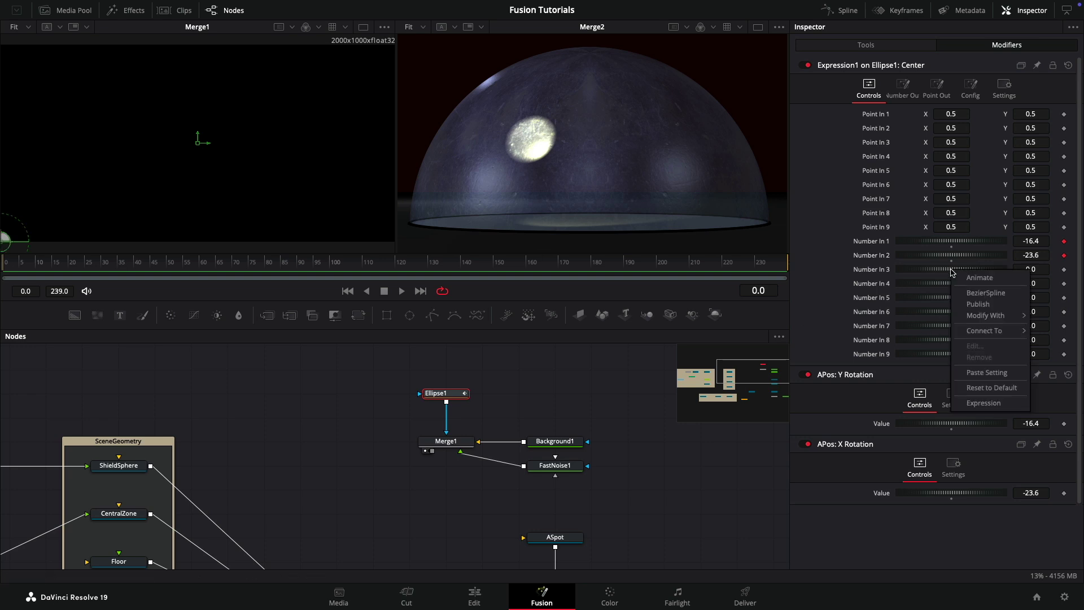
click(999, 402)
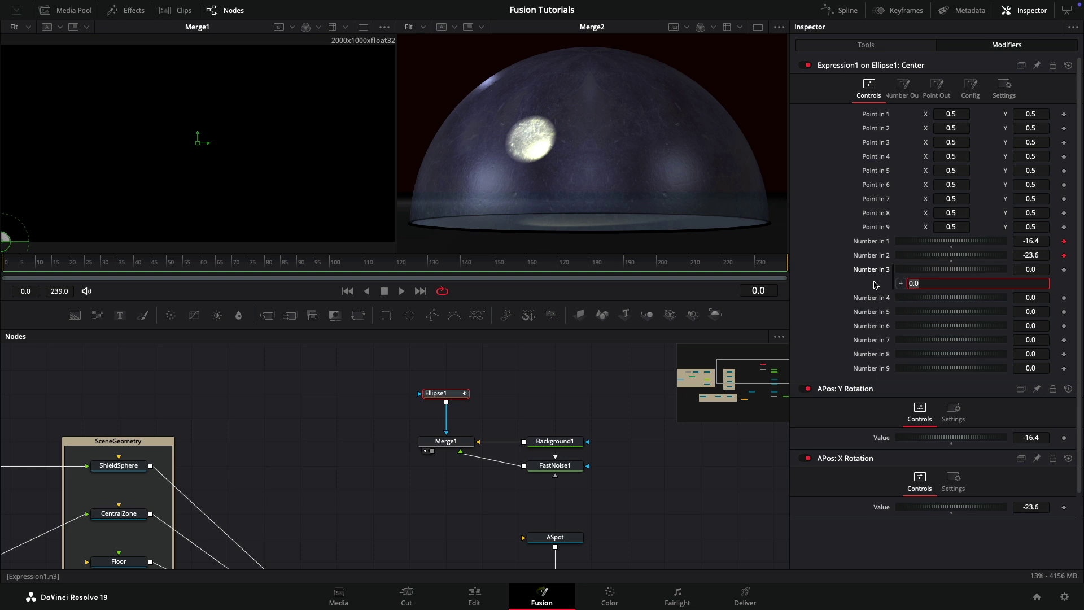
Set Number In 3 to n1/360+.5 and Number In 4 to n2/-180+.5.
text(n1/360+)
key(Tab)
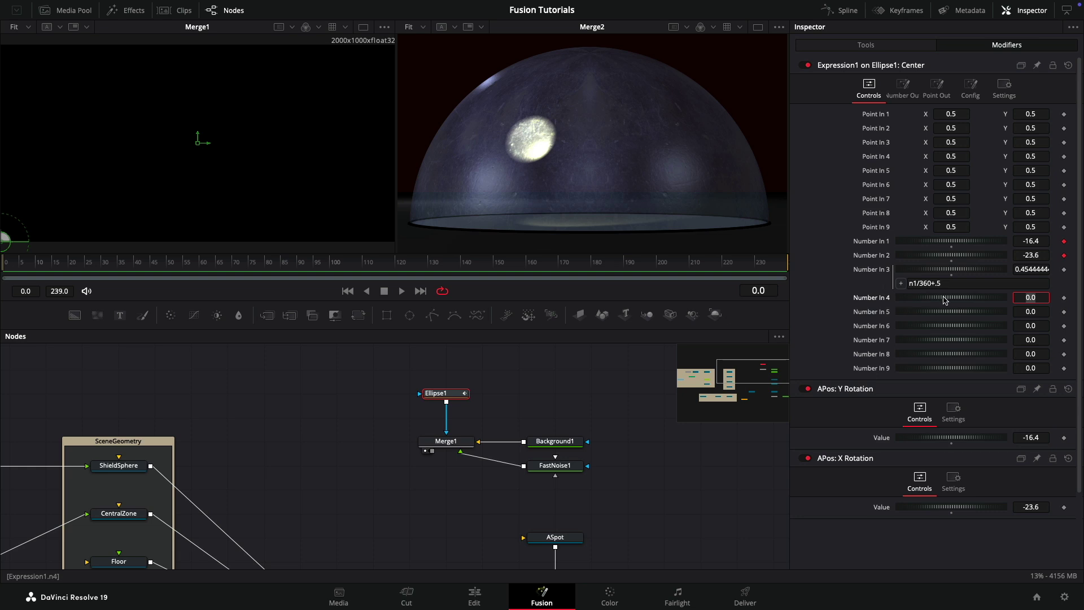
right_click(945, 299)
click(987, 433)
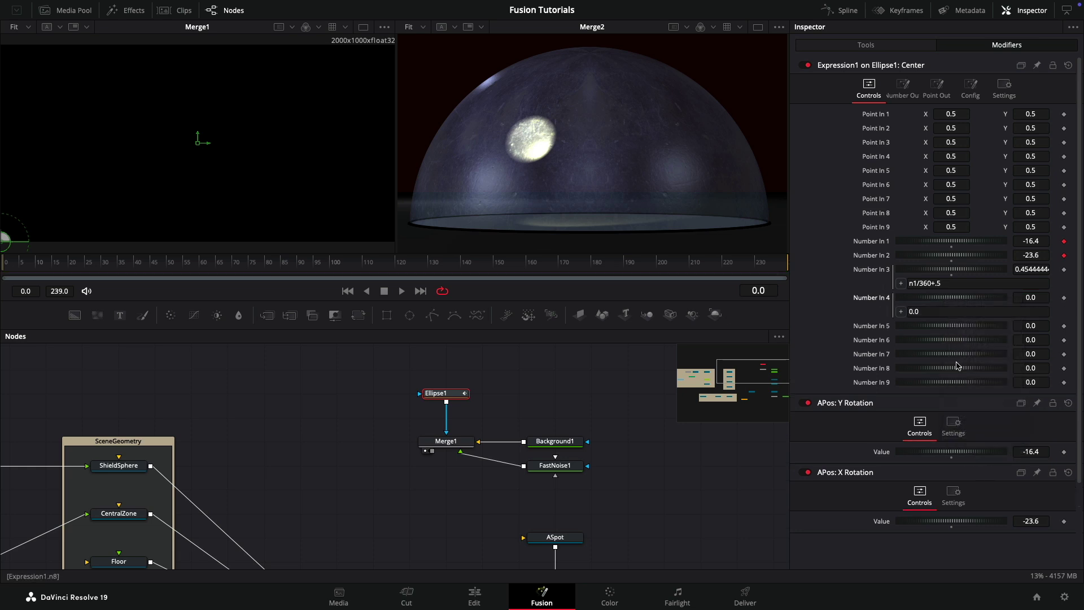
click(954, 311)
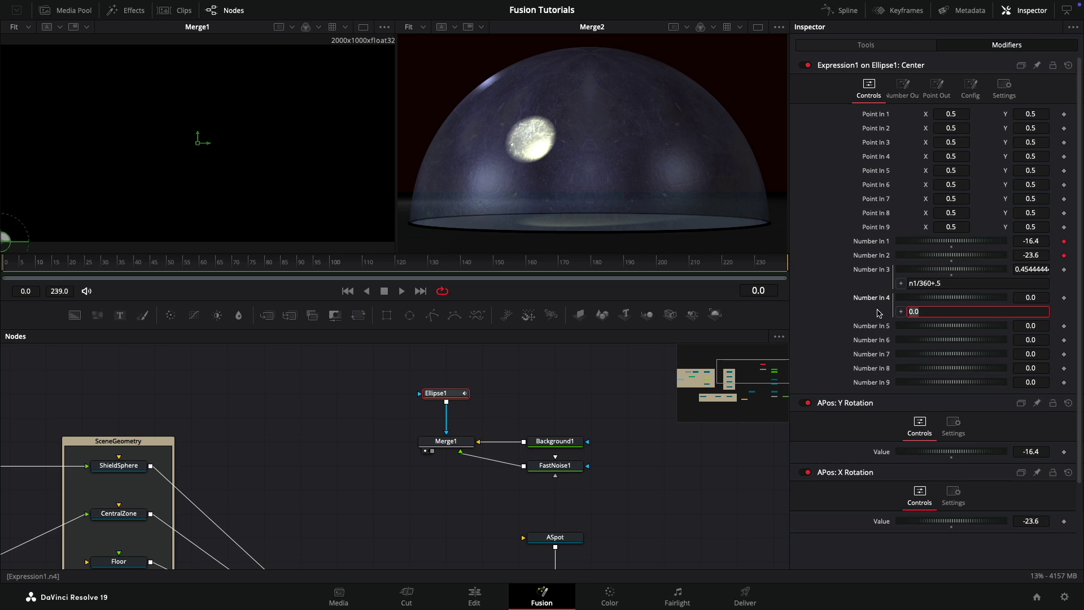
text(n2/-180+)
key(Tab)
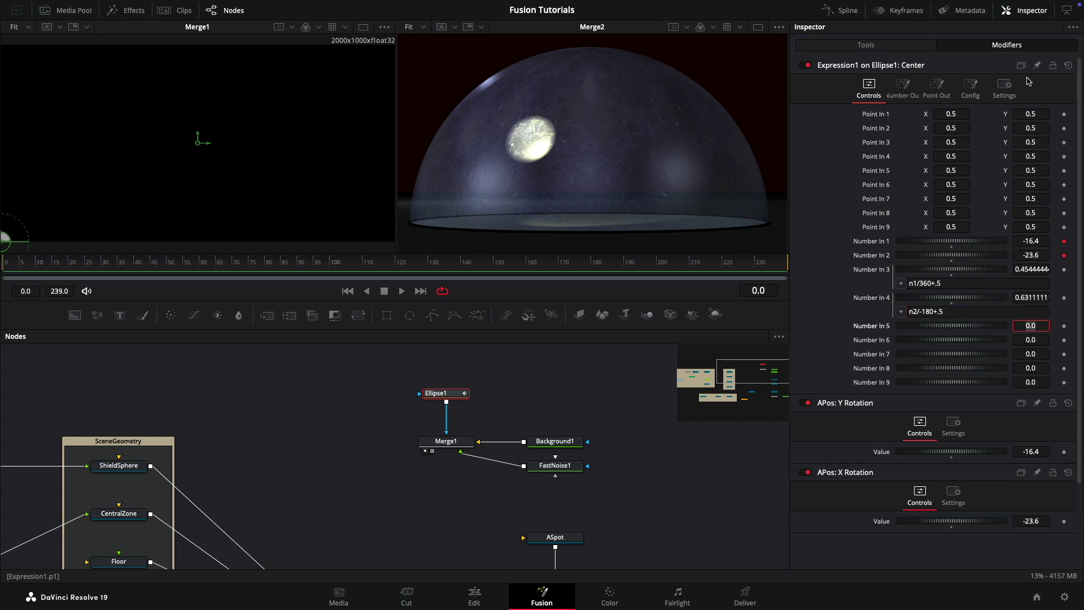
On the Point Out tab, set Point Expression X to n3 and Y to n4.
click(937, 85)
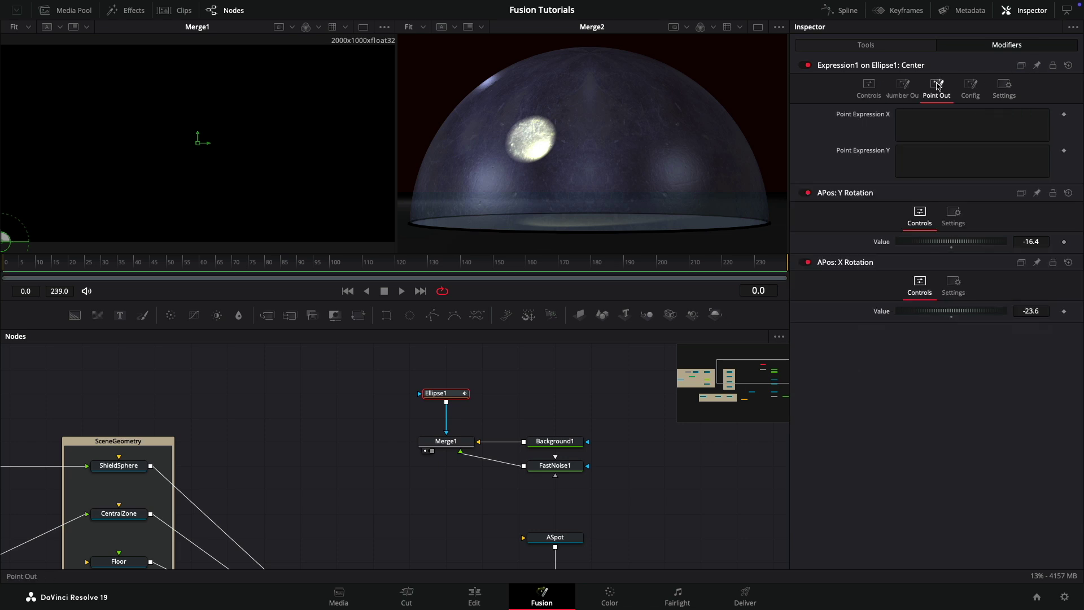
click(933, 121)
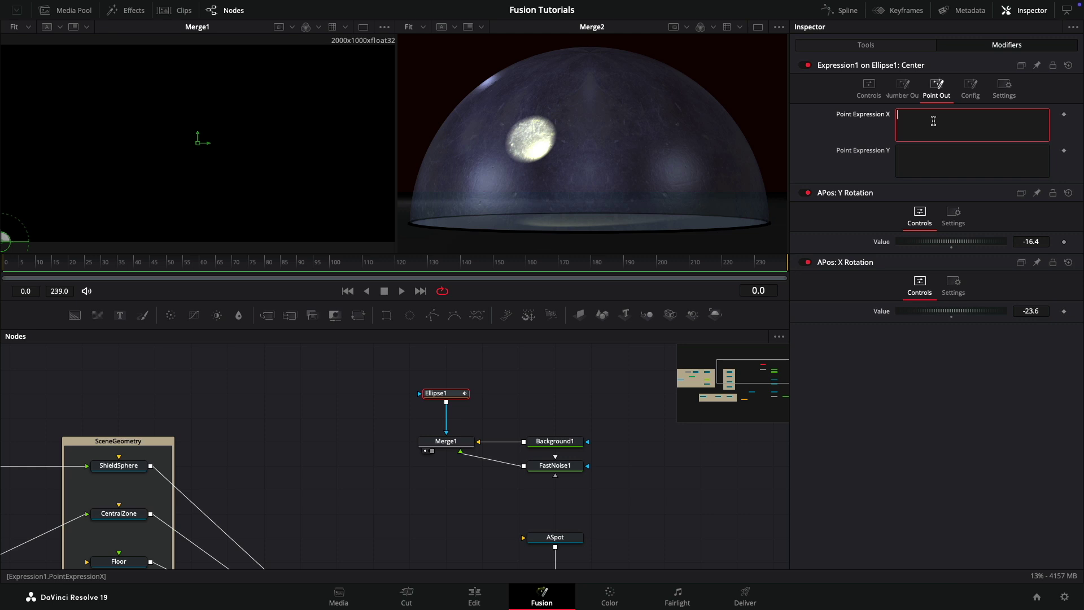
text(n3)
key(Tab)
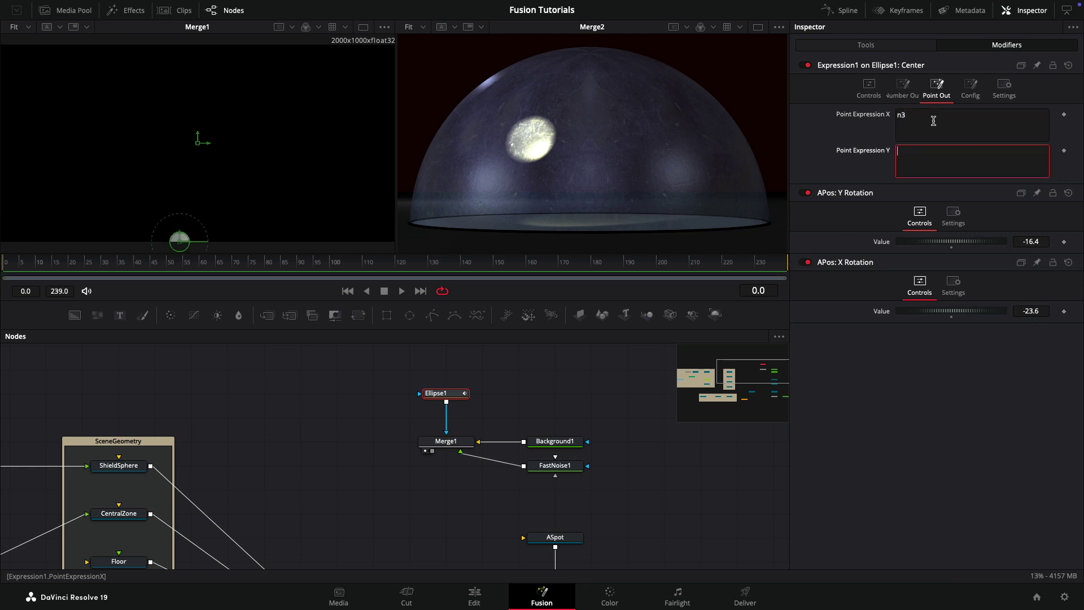
text(n4)
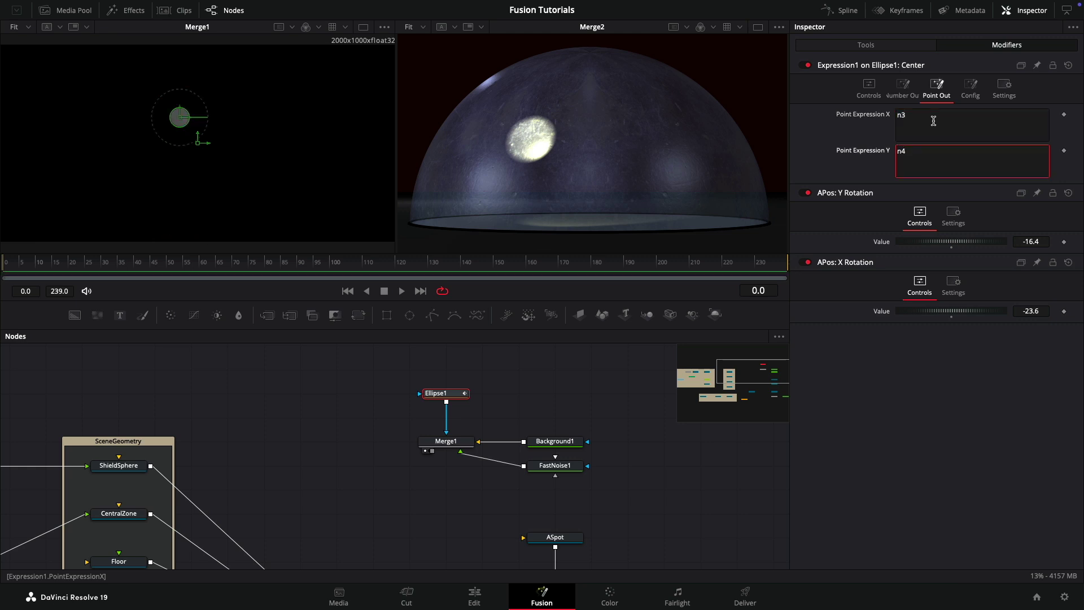
Tilt the APos spotlight upward by dragging its Transform Rotation X.
scroll(508, 480, down, 2)
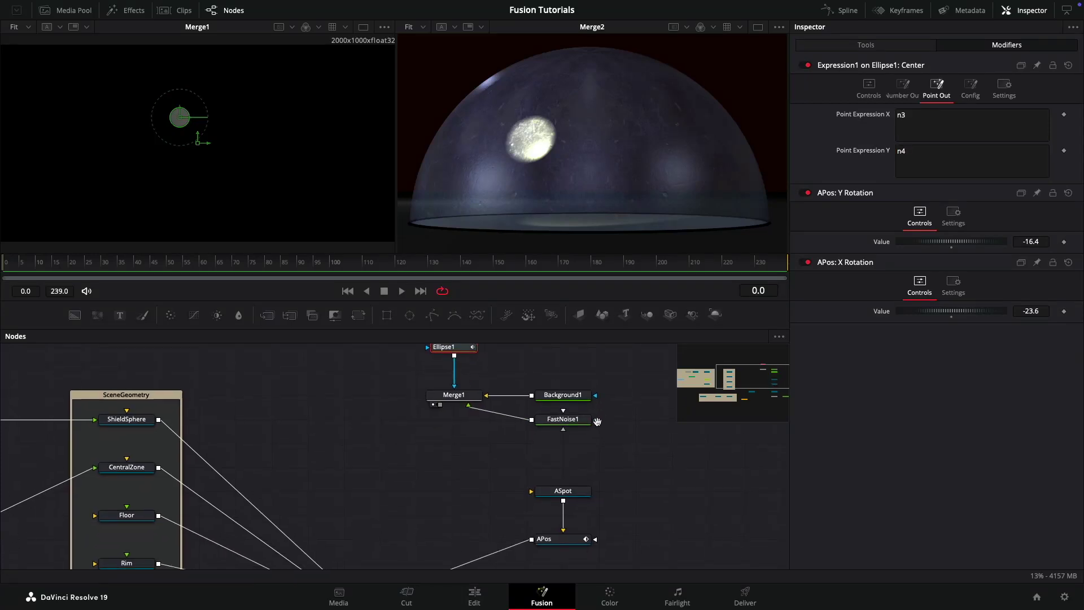
click(556, 535)
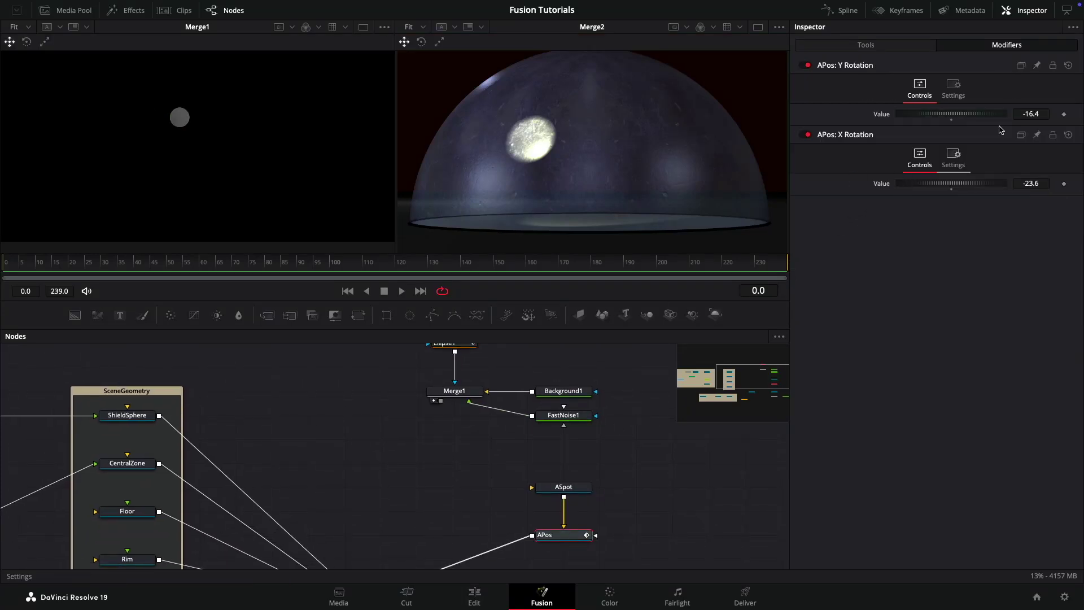
click(866, 45)
drag(949, 203, 948, 233)
Add a Displace 3D node and insert it right after ShieldSphere.
click(285, 400)
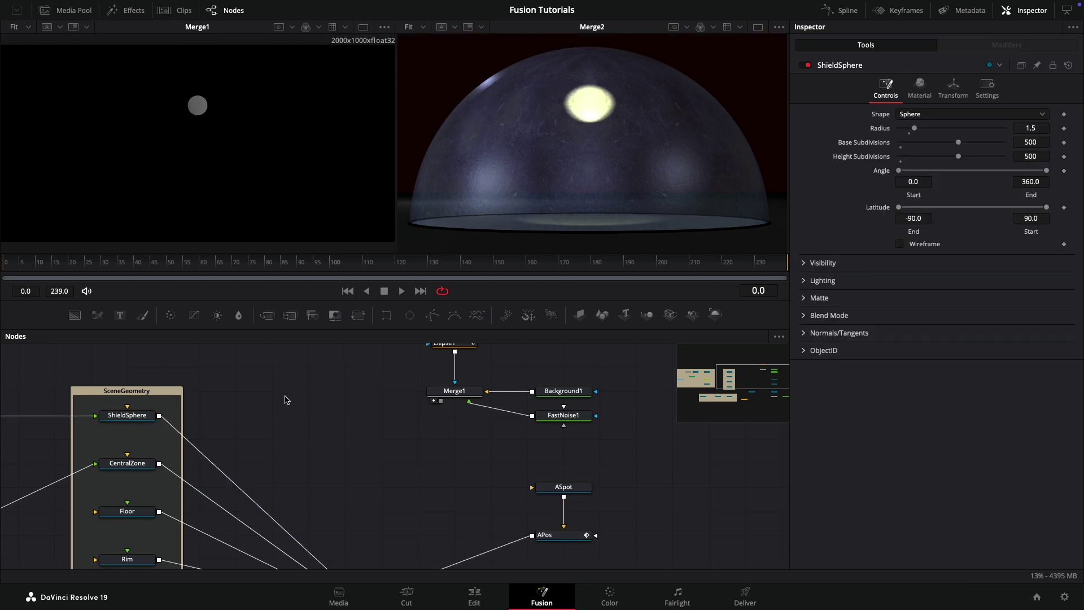
key(shift+space)
text(3d)
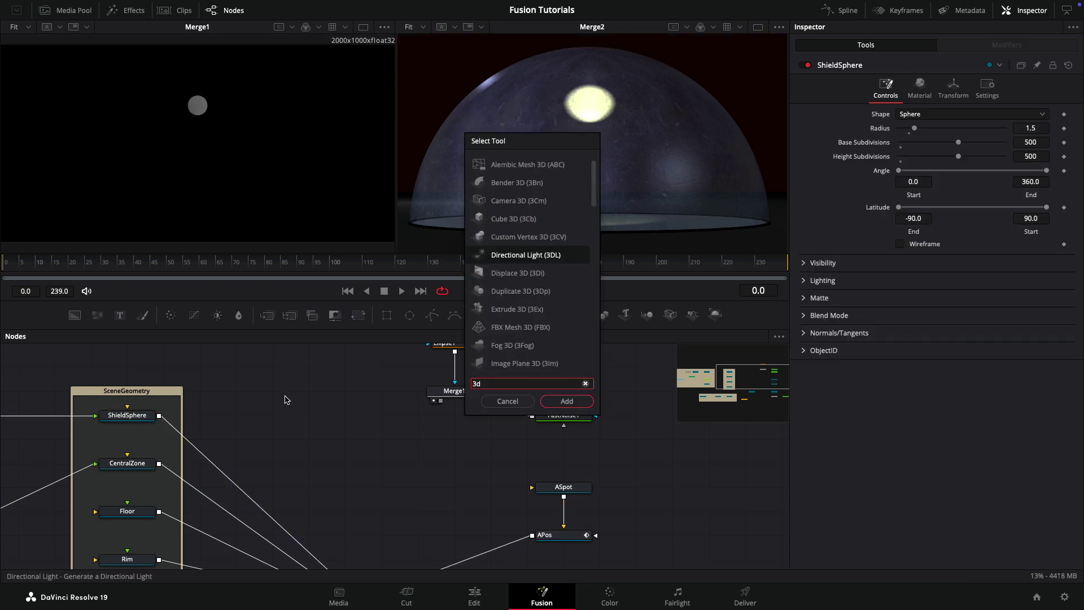
key(Down)
key(Down)
key(Up)
key(Return)
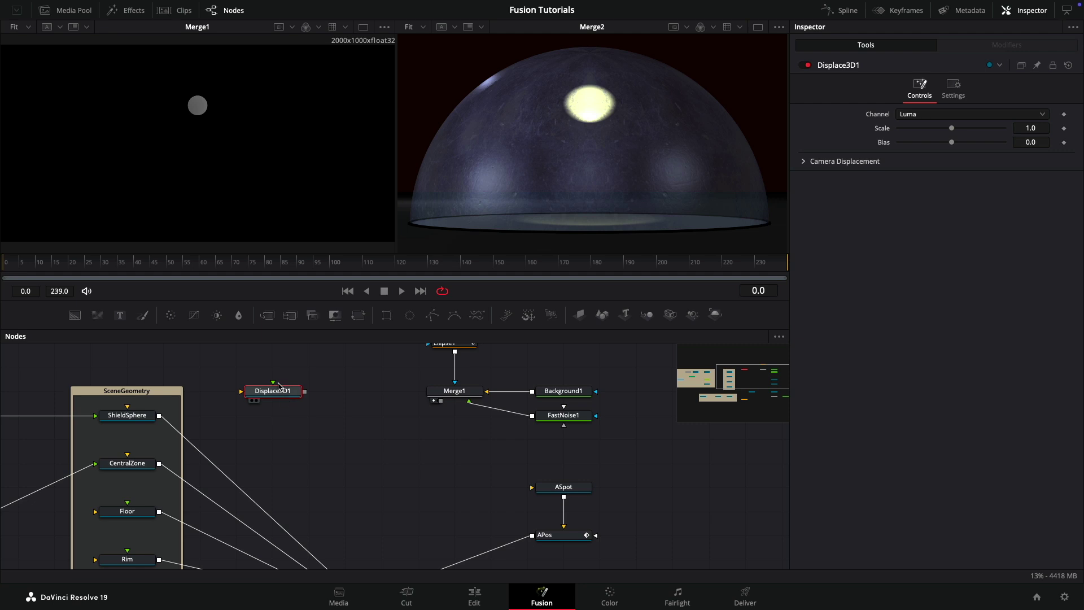
drag(278, 386, 274, 417)
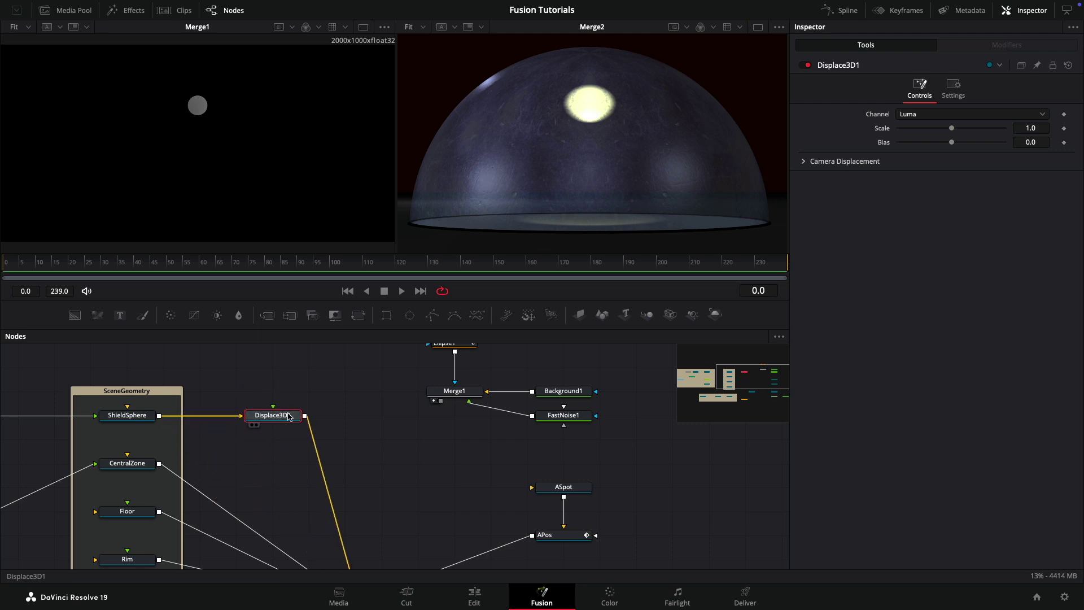
Feed Merge1 into Displace3D1 and set its Scale to -0.1, then -0.086.
drag(441, 401, 299, 429)
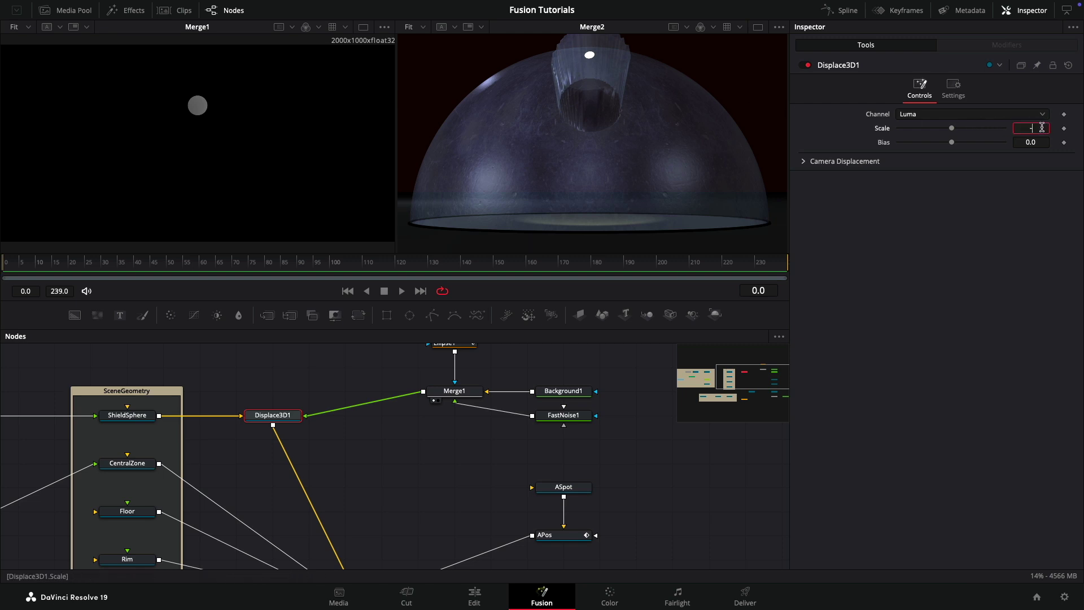
key(Tab)
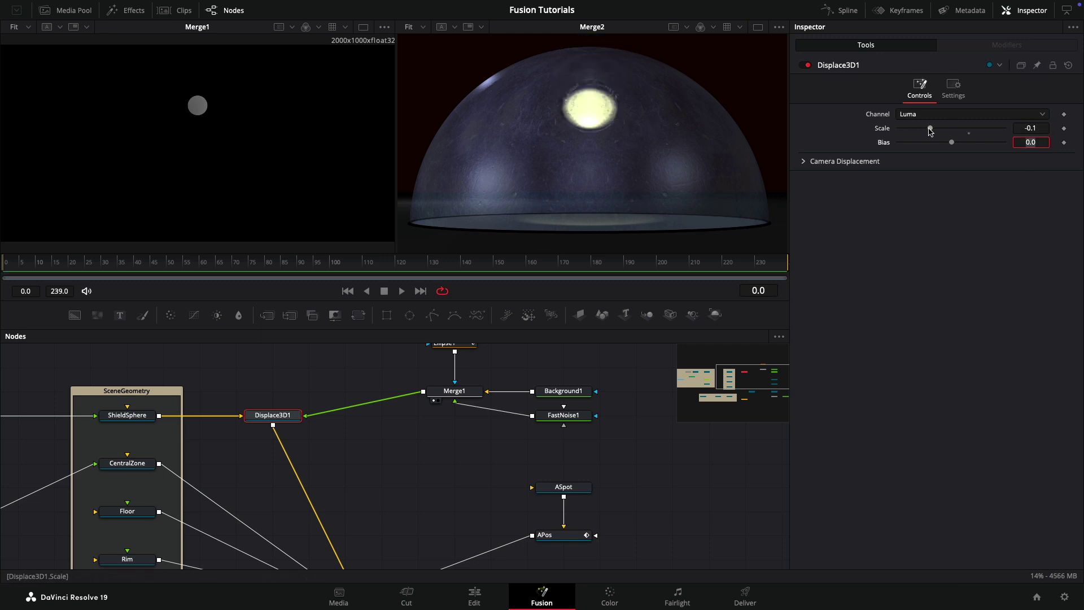
drag(930, 131, 930, 131)
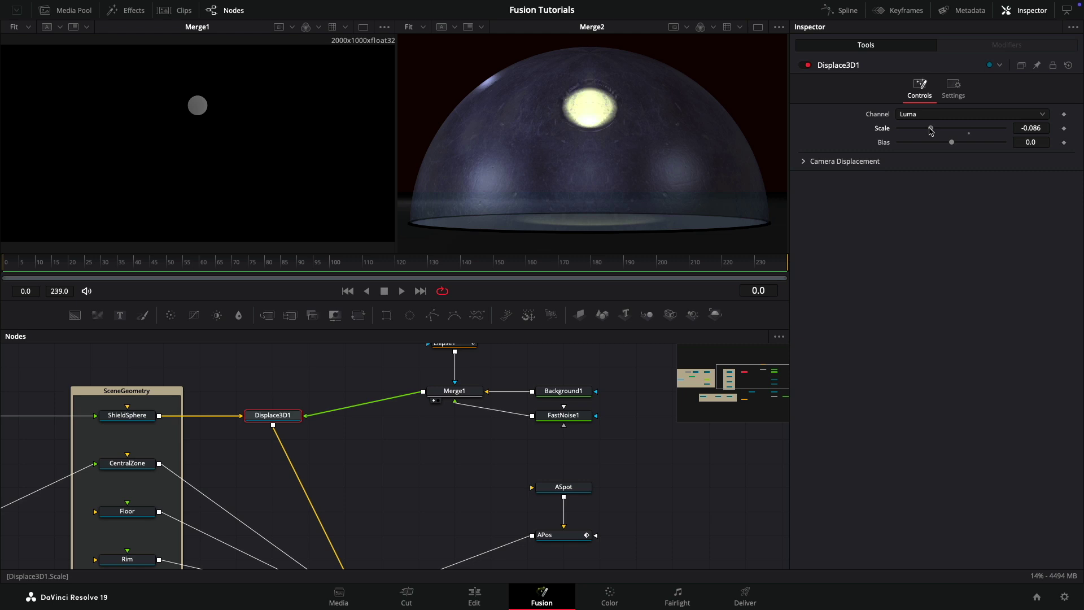
click(547, 534)
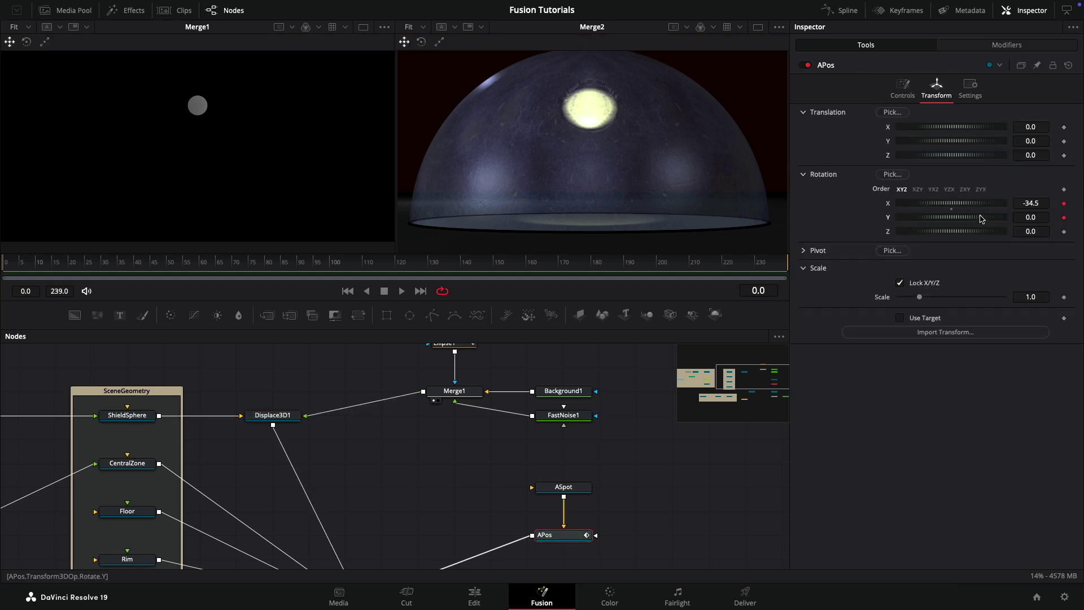
Drag APos's Rotation Y and X to sweep the light, finishing at X -30.9, Y -29.1.
mouse_move(980, 219)
mouse_down()
mouse_move(965, 219)
mouse_move(986, 211)
mouse_up()
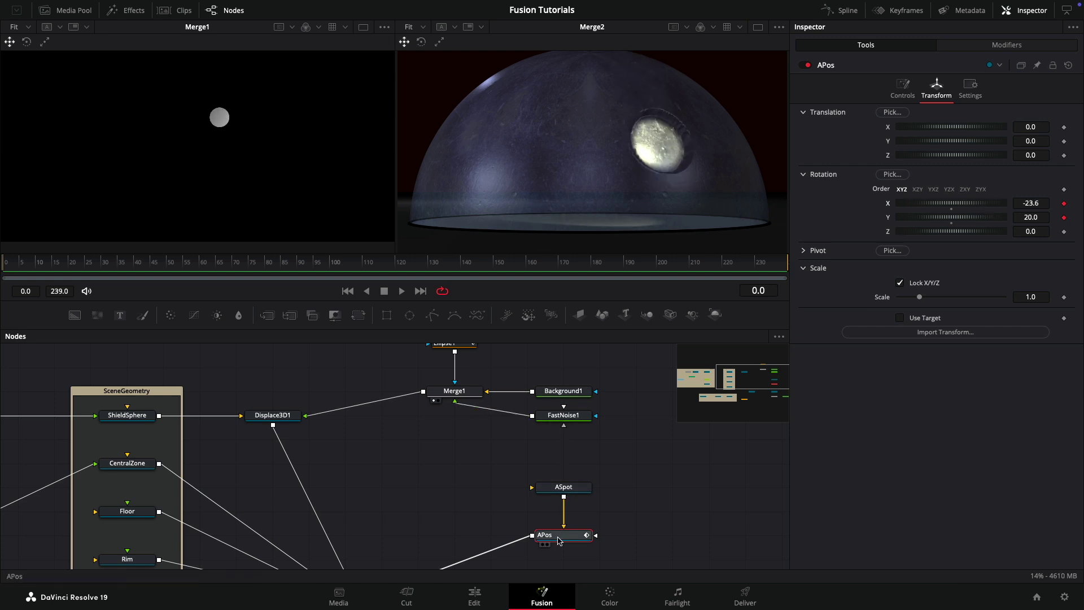
drag(954, 214, 1008, 224)
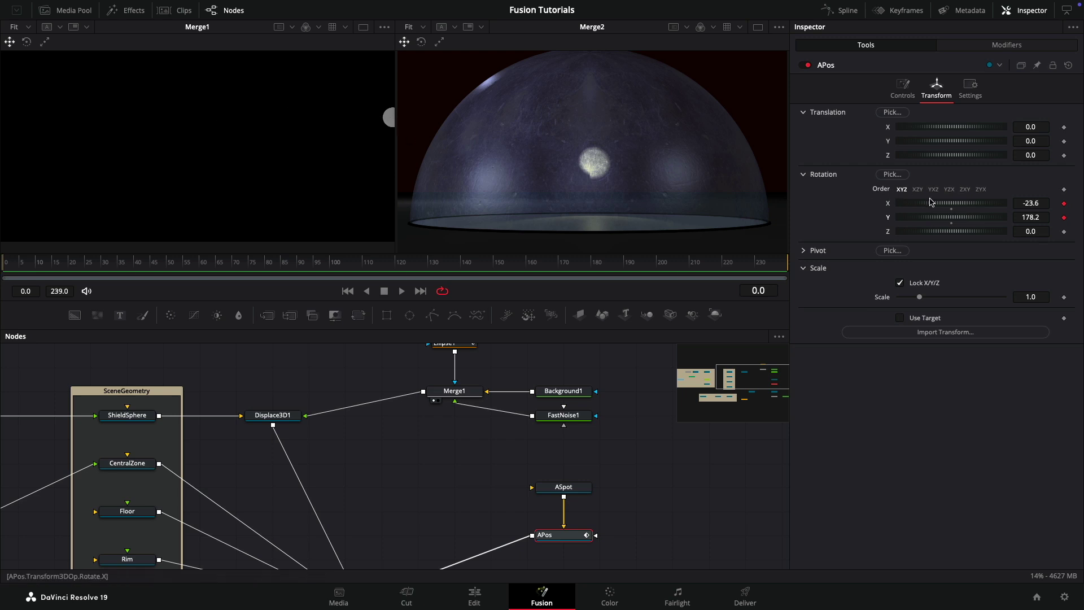
drag(954, 204, 898, 220)
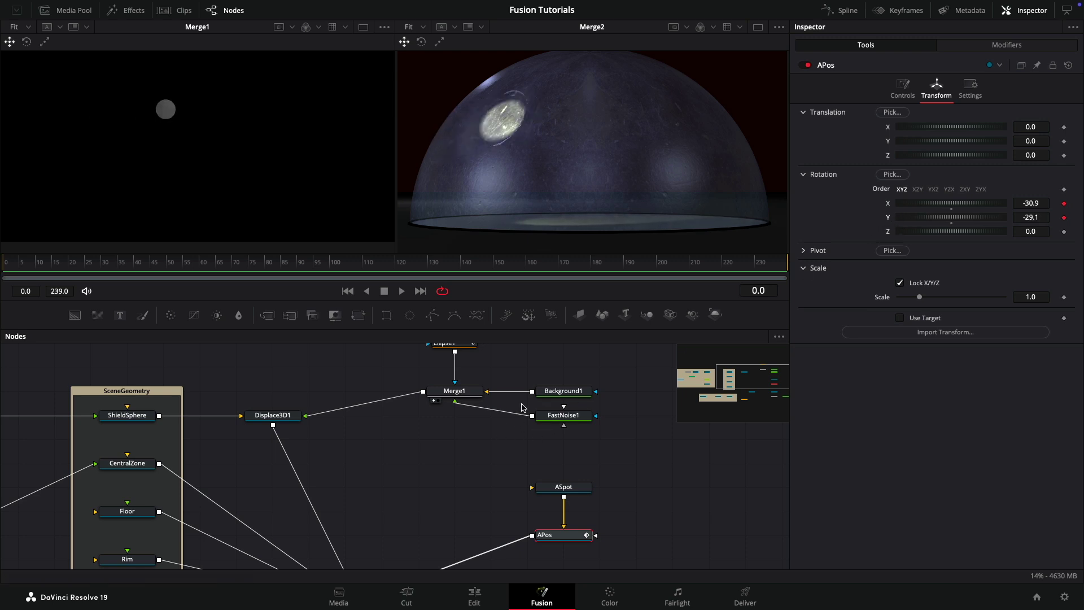
scroll(524, 383, up, 2)
Set Ellipse1's Soft Edge to 0.005.
click(459, 370)
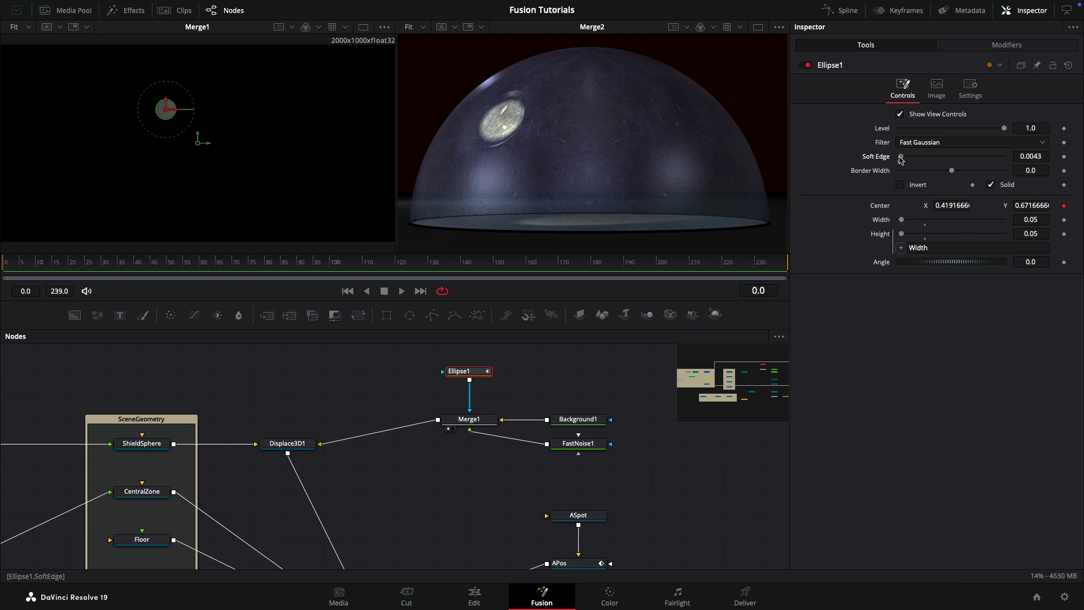
click(1045, 154)
text(.01)
key(Tab)
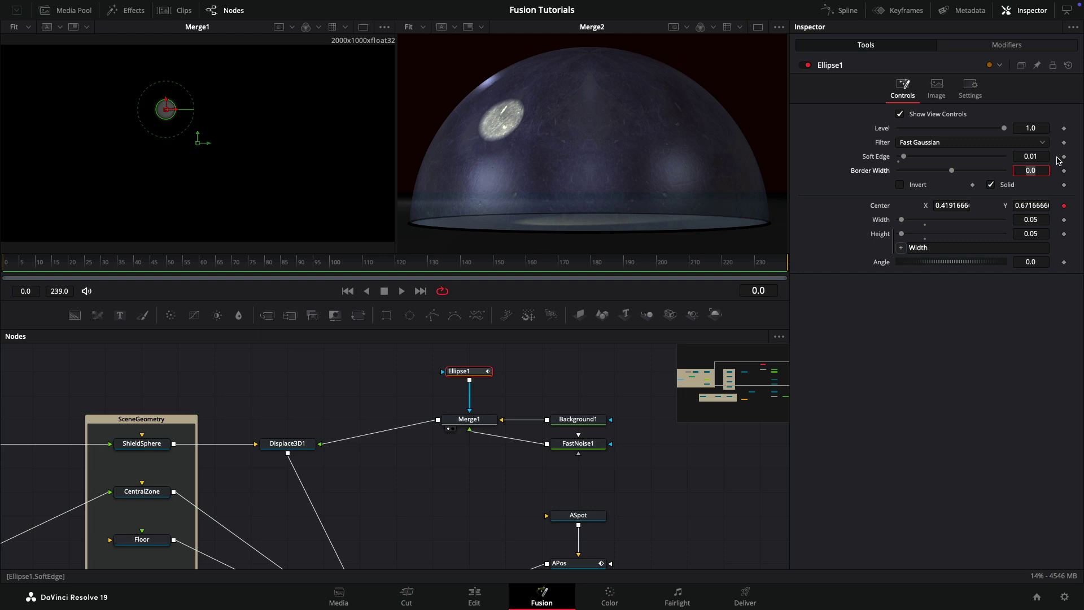
click(1044, 157)
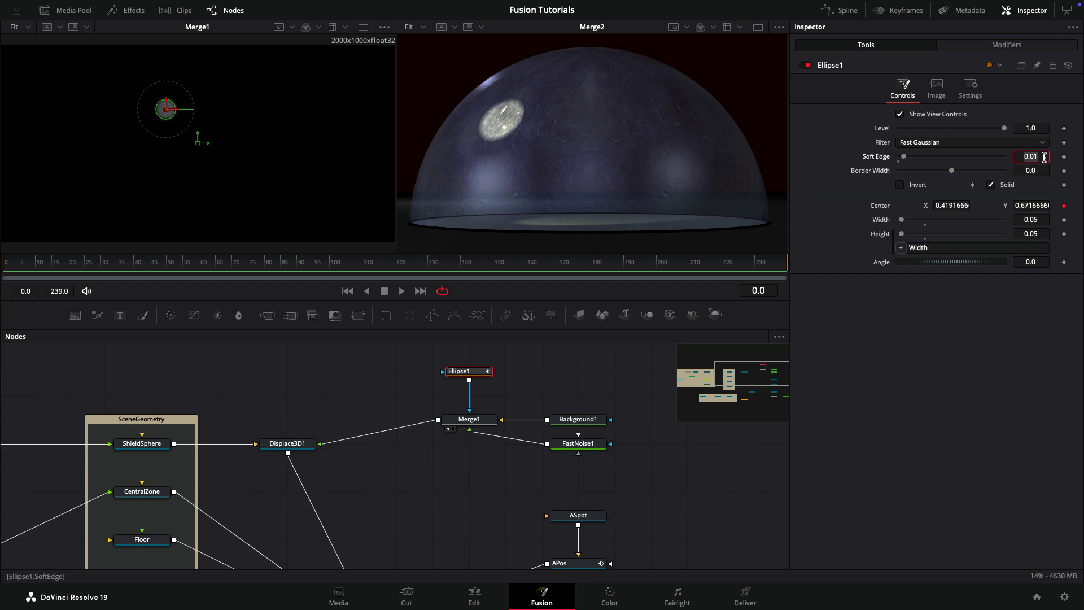
text(.005)
key(Return)
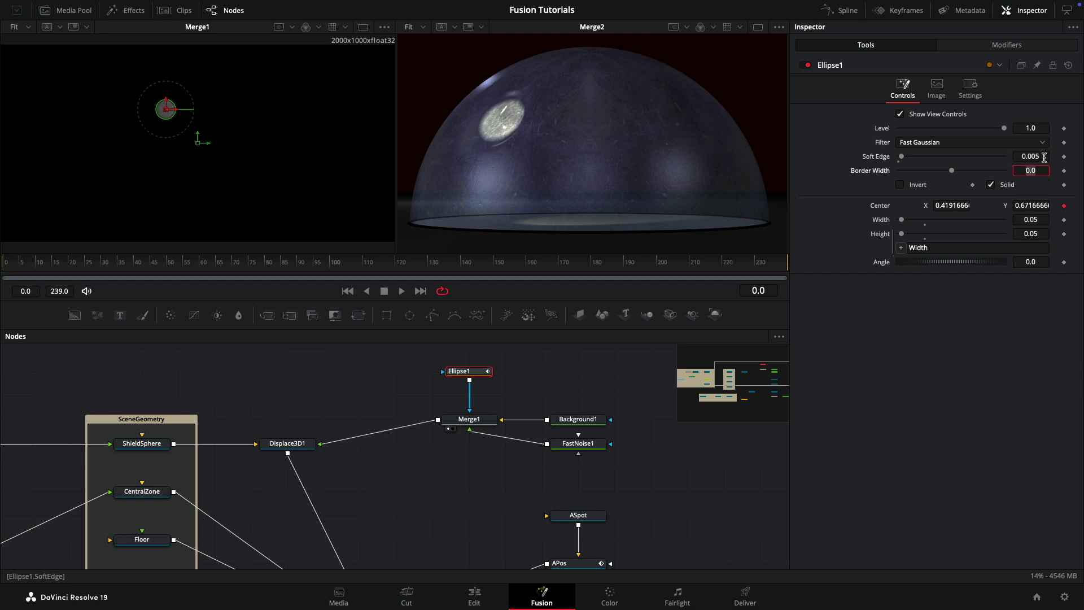
Give FastNoise1 a noise Scale of 12.09 and Contrast of 1.52.
click(578, 443)
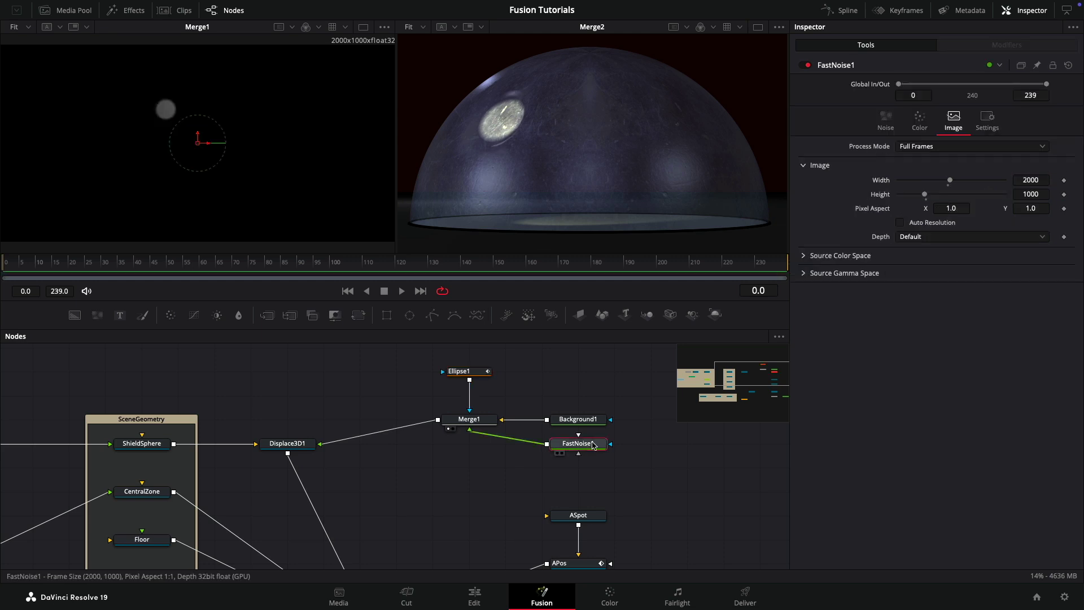
click(885, 120)
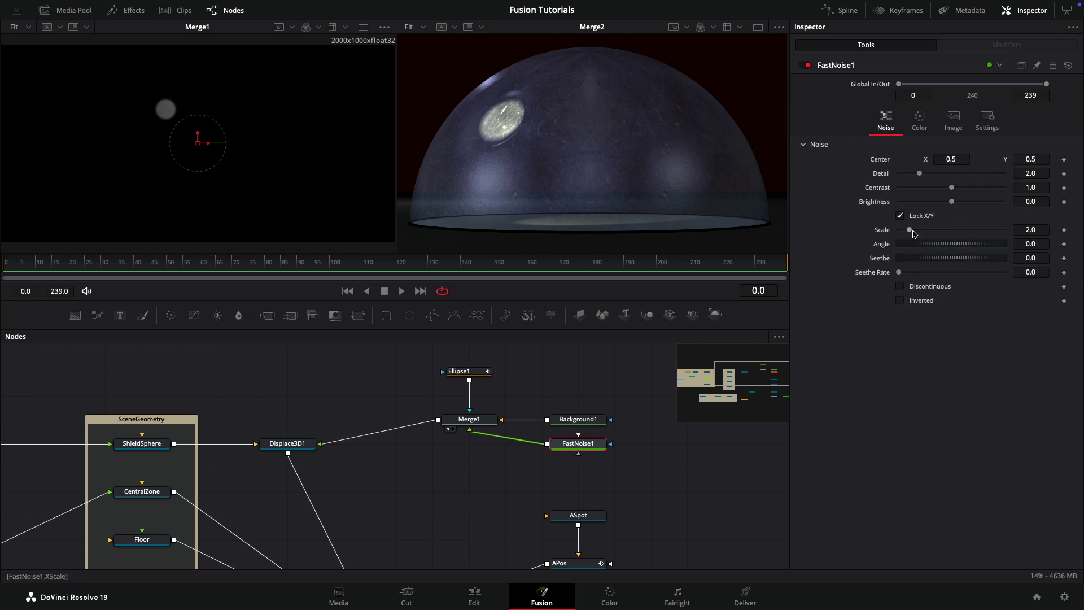
drag(916, 233, 962, 227)
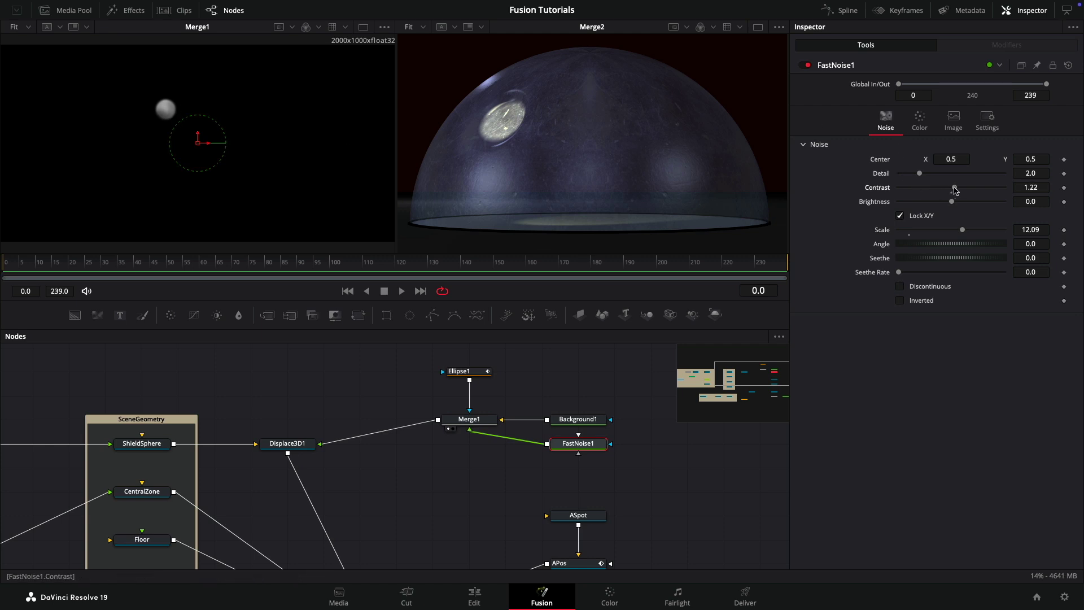
drag(954, 188, 961, 188)
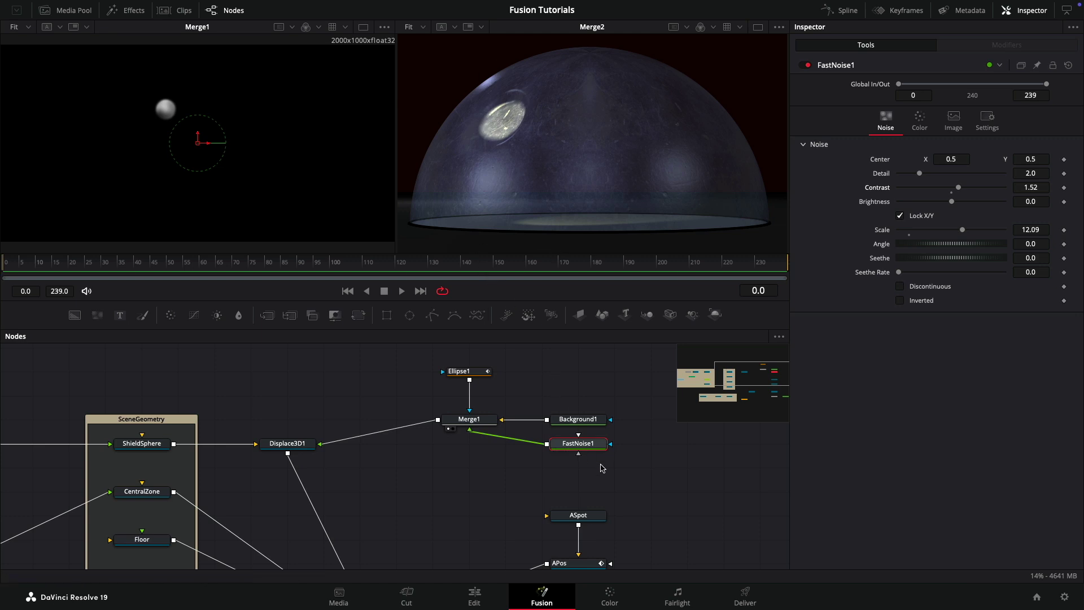
drag(623, 460, 621, 422)
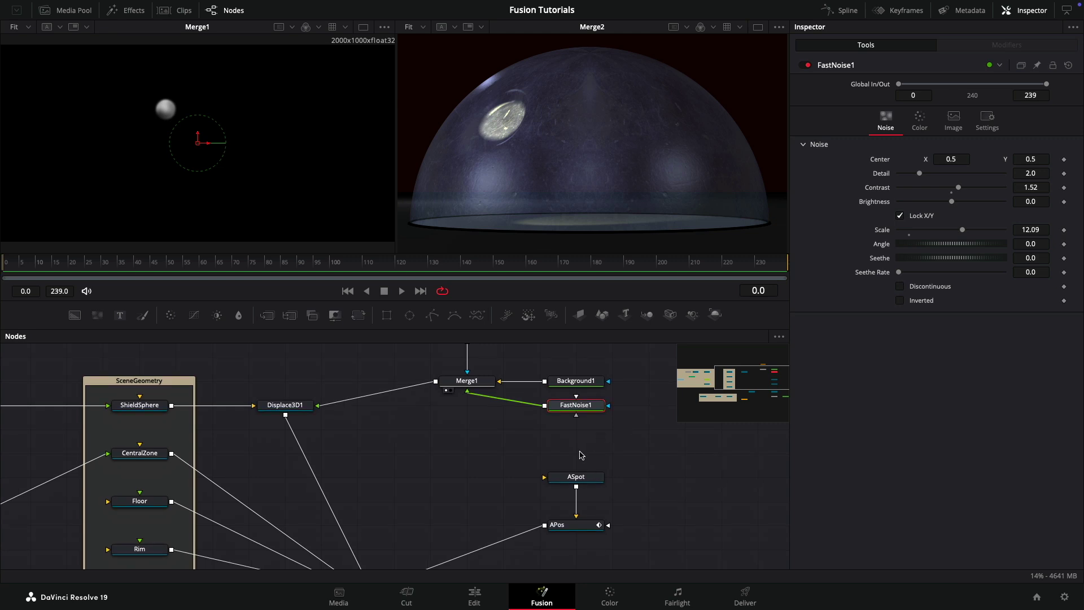
Publish the ASpot spotlight's Intensity so it can be linked.
drag(583, 478, 581, 455)
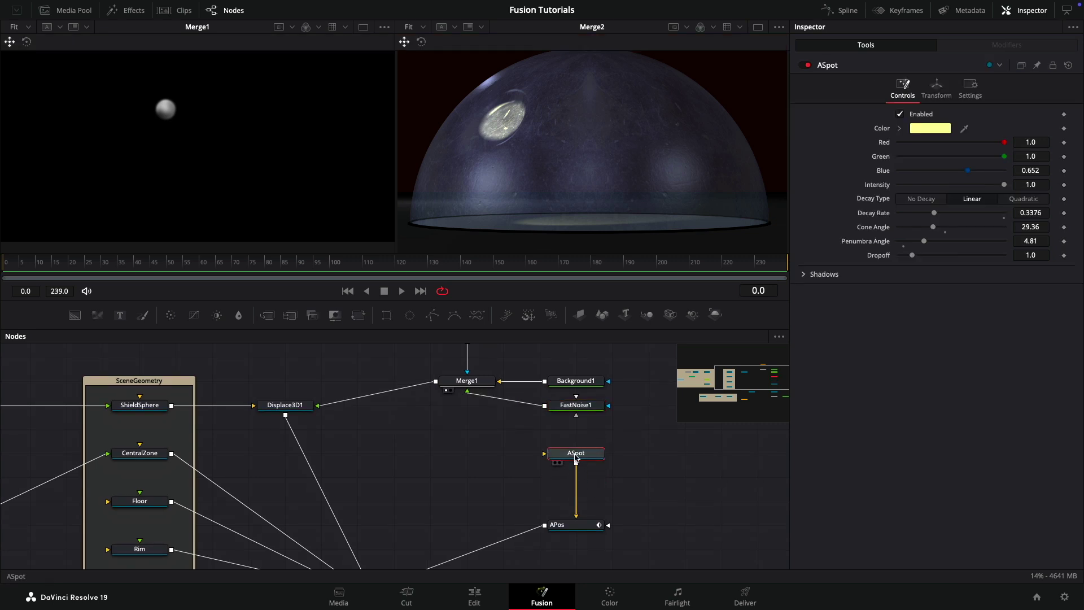
right_click(868, 187)
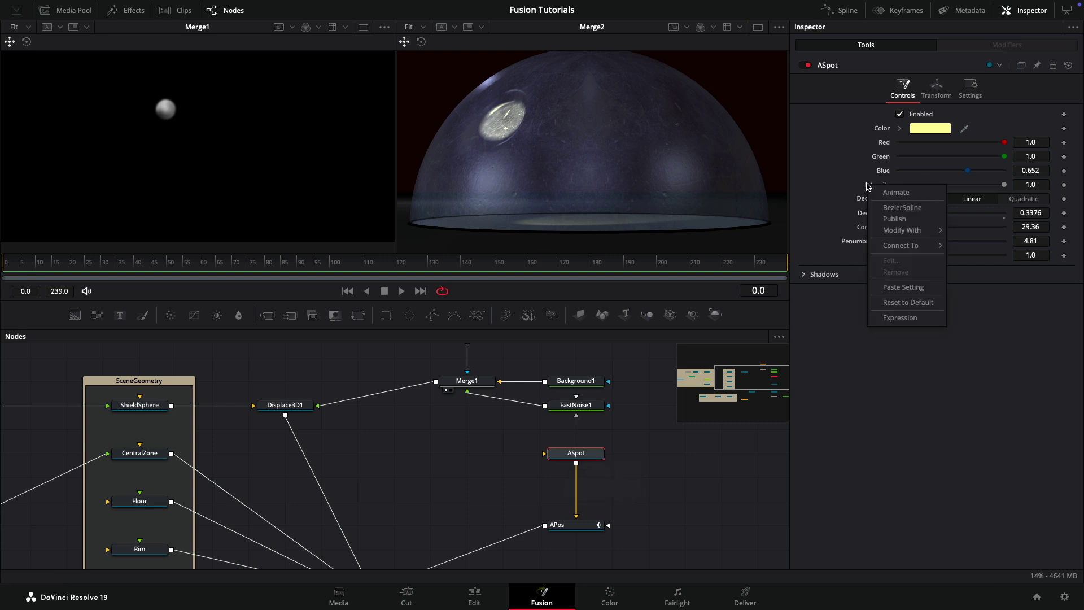
click(889, 219)
Connect Ellipse1's Level to ASpot's Intensity.
drag(572, 377, 578, 436)
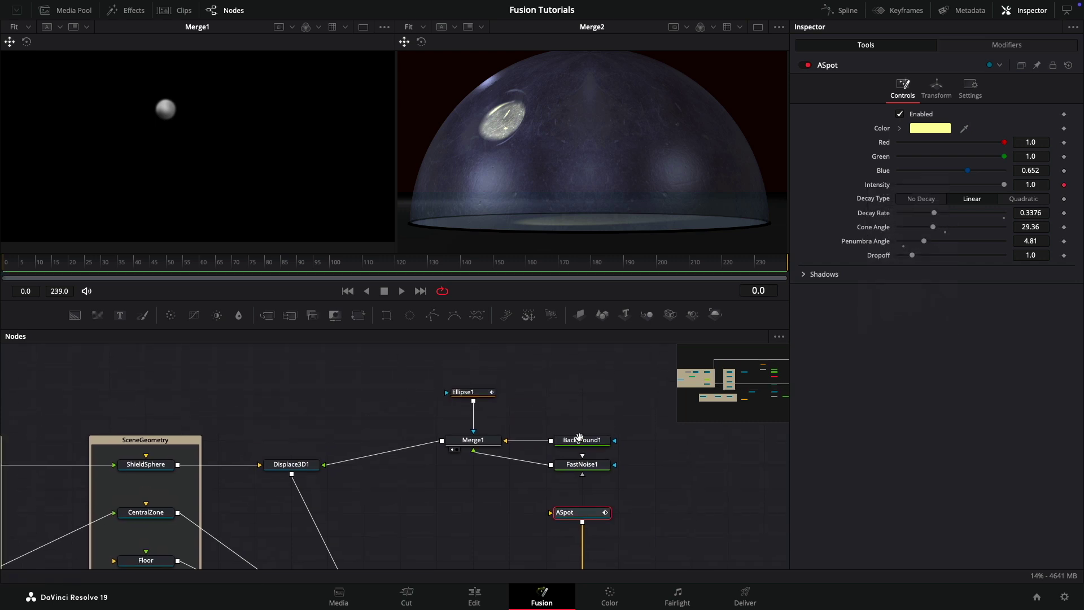
click(478, 394)
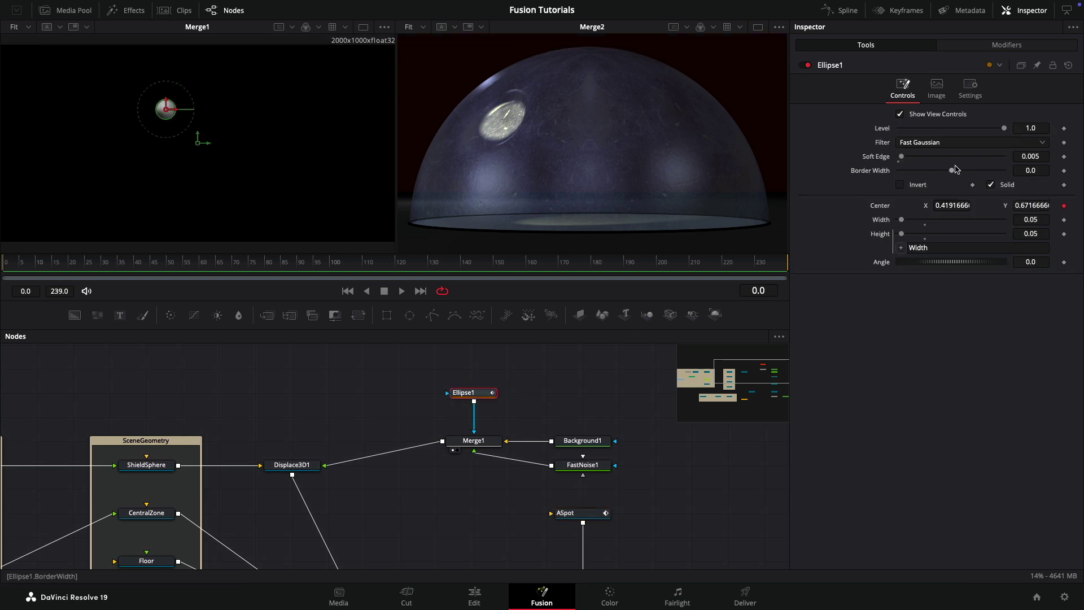
right_click(879, 128)
mouse_move(922, 191)
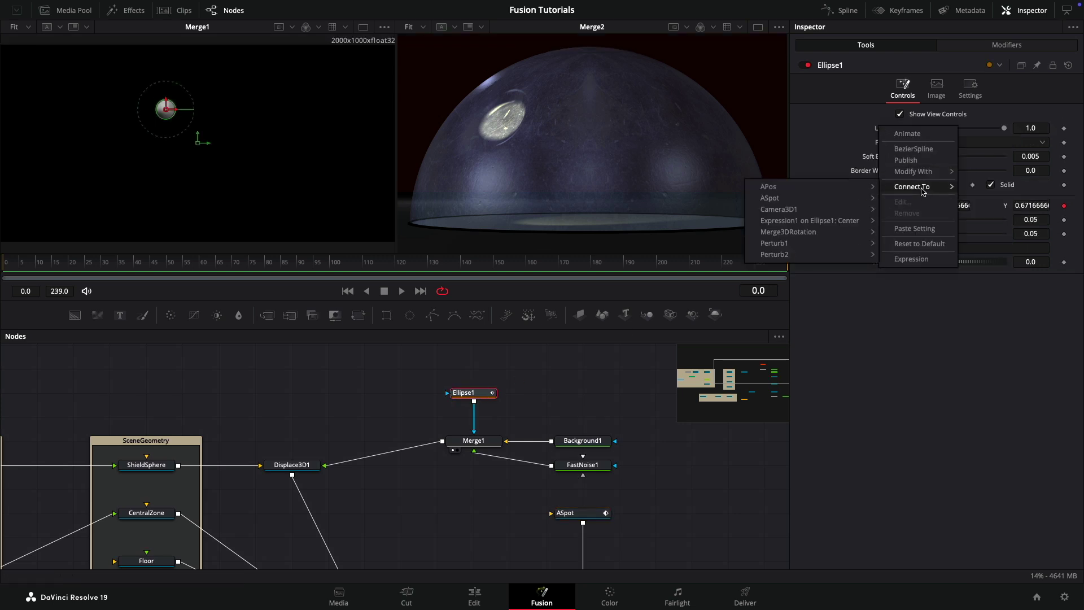
mouse_move(825, 202)
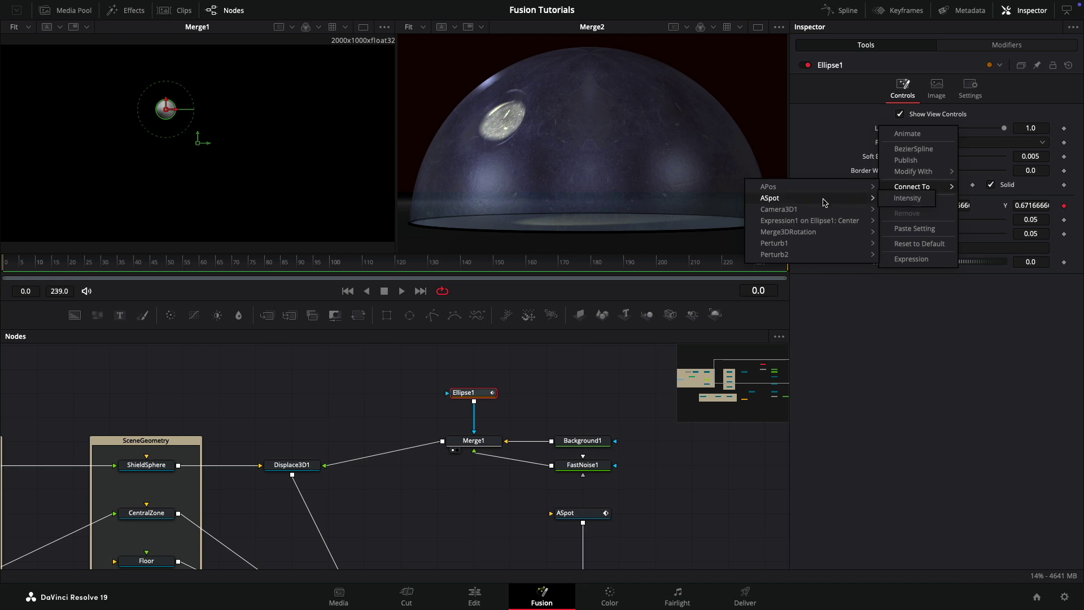
click(907, 201)
Test the link by lowering ASpot Intensity to 0.765, then restoring it to 1.0.
drag(695, 395, 698, 405)
click(541, 430)
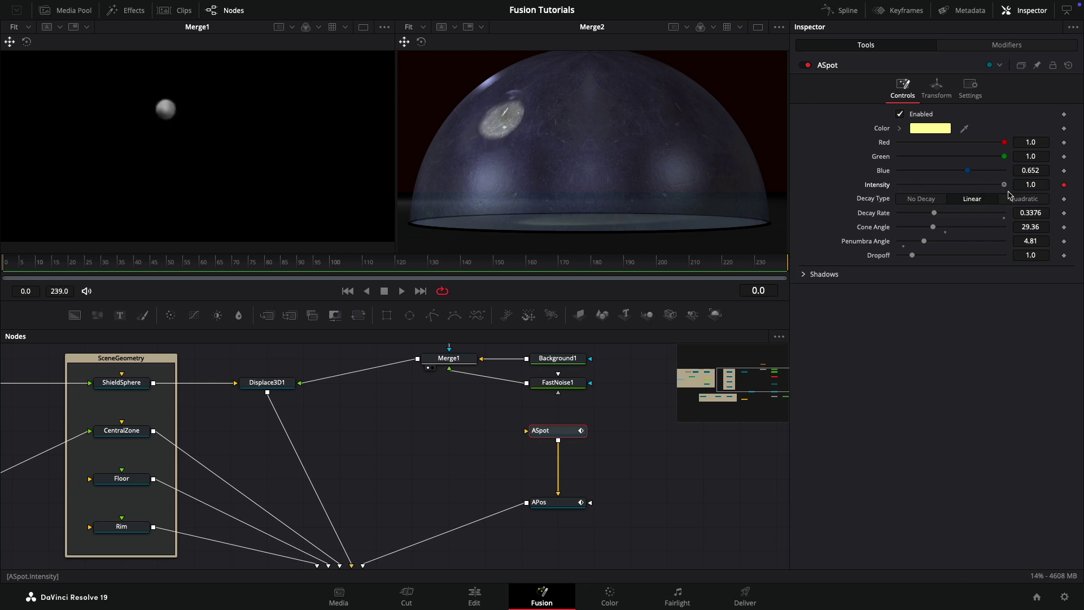
click(979, 184)
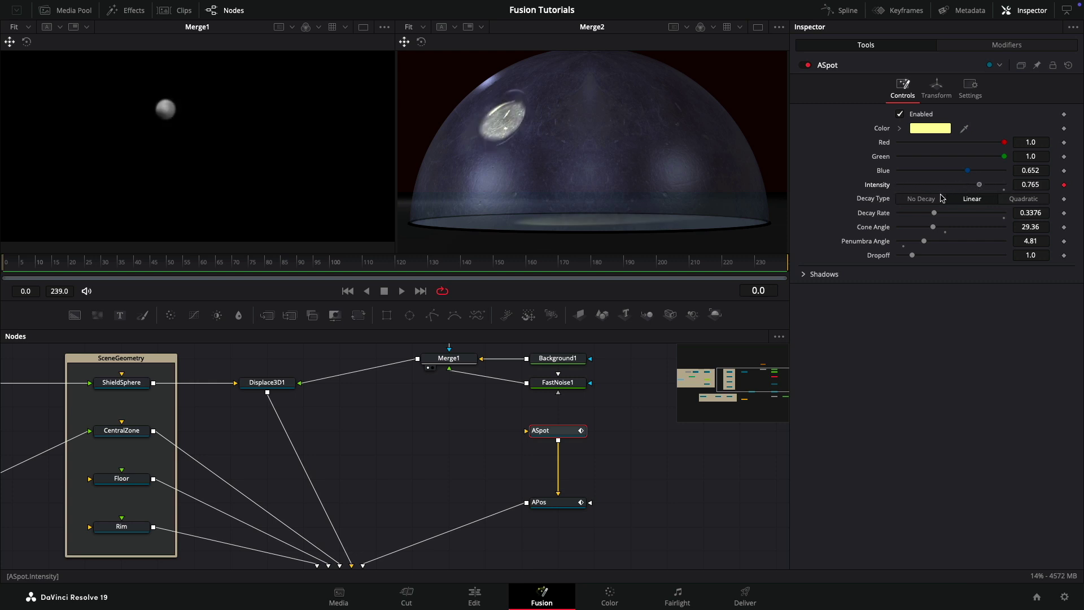
click(1003, 185)
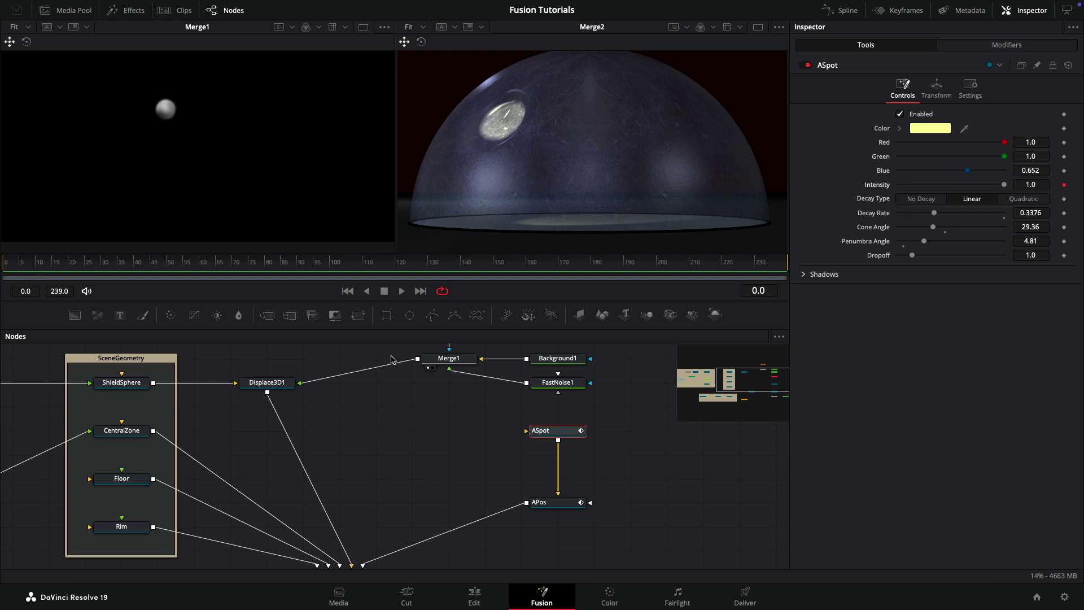
drag(396, 394, 528, 395)
Check ShieldSphere's 90° Y rotation, then nudge Displace3D1 slightly right and select it.
click(252, 386)
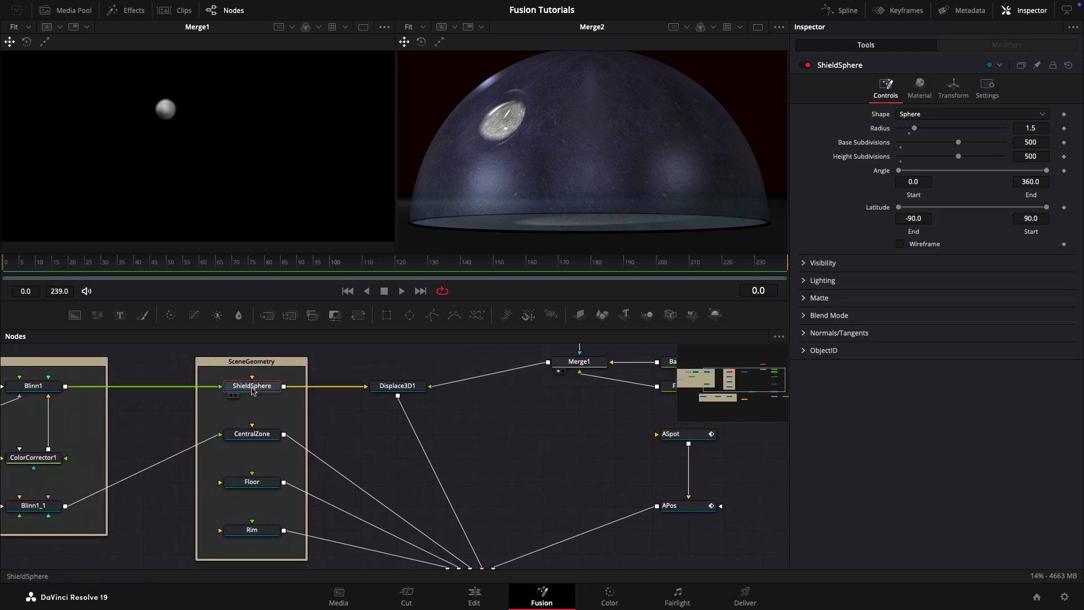
click(953, 86)
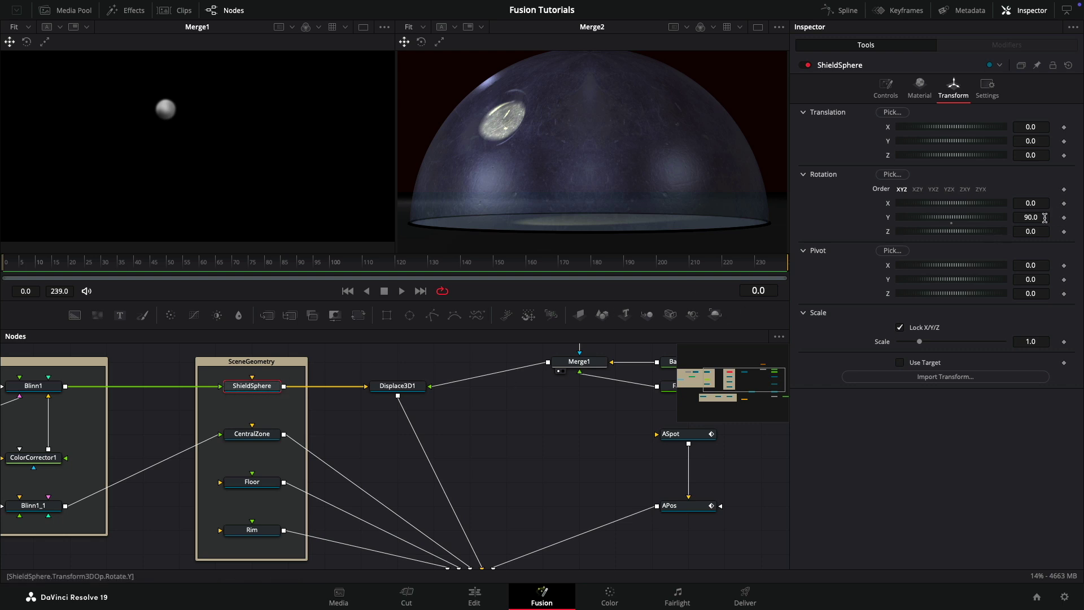
drag(398, 390, 424, 385)
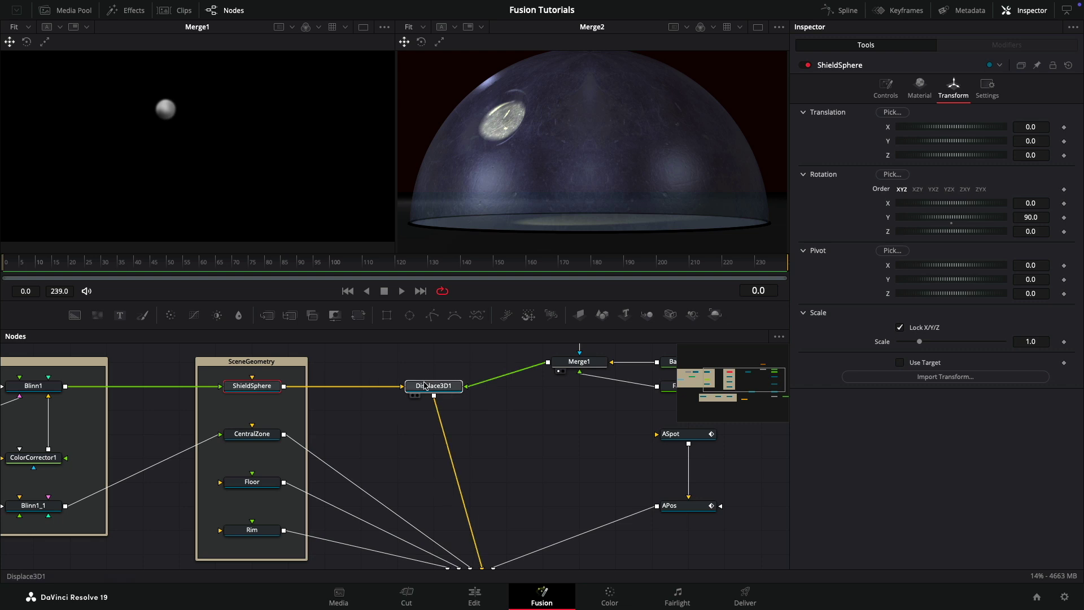
click(424, 385)
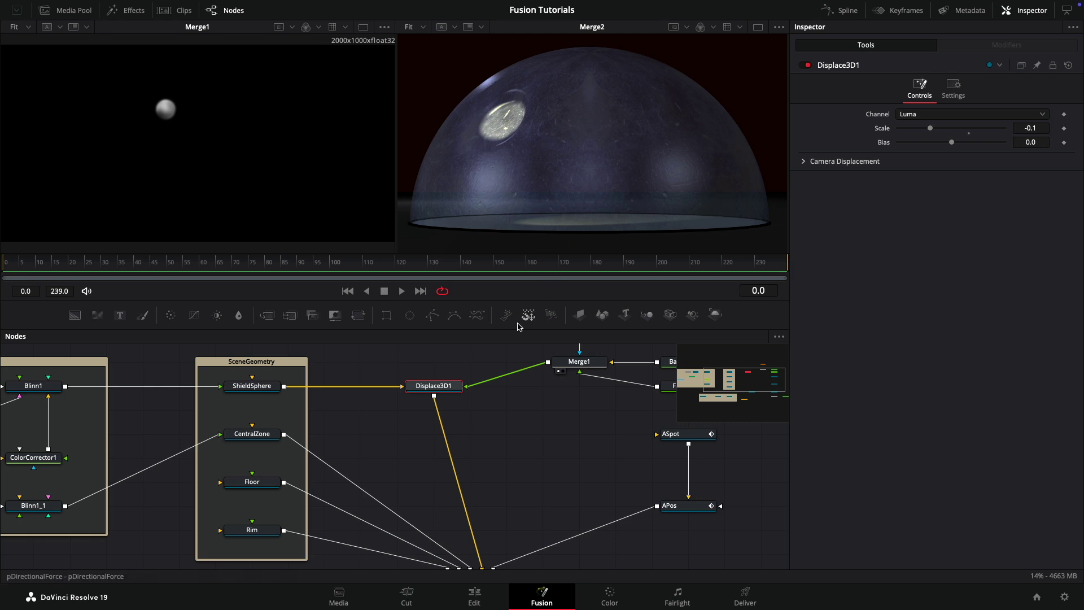
Add a UVMap3D1 node after Displace3D1 and set its Map Mode to Spherical.
key(shift+space)
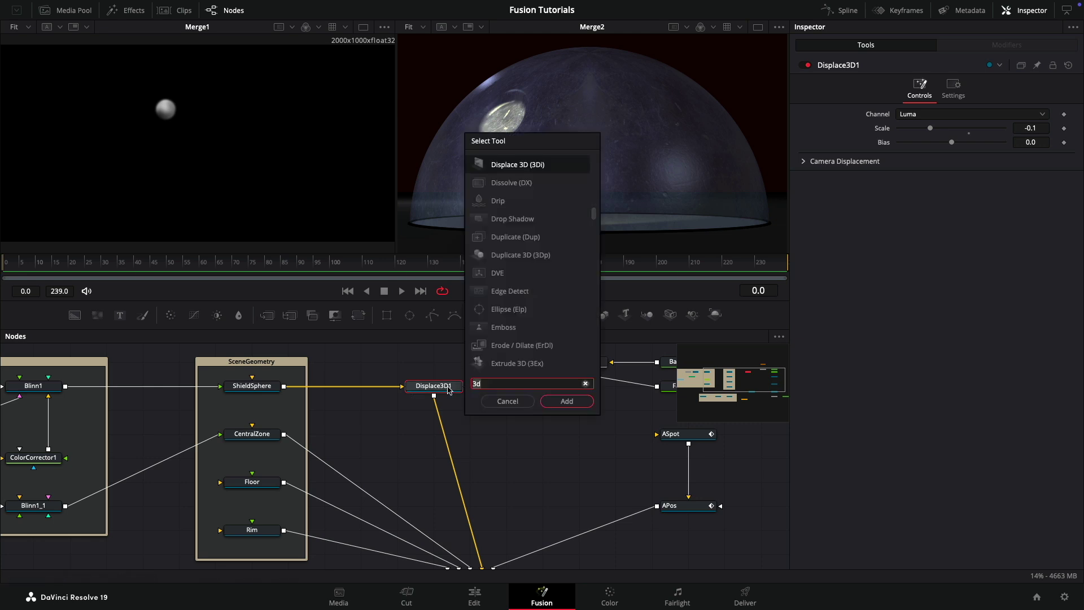
text(uv)
key(Return)
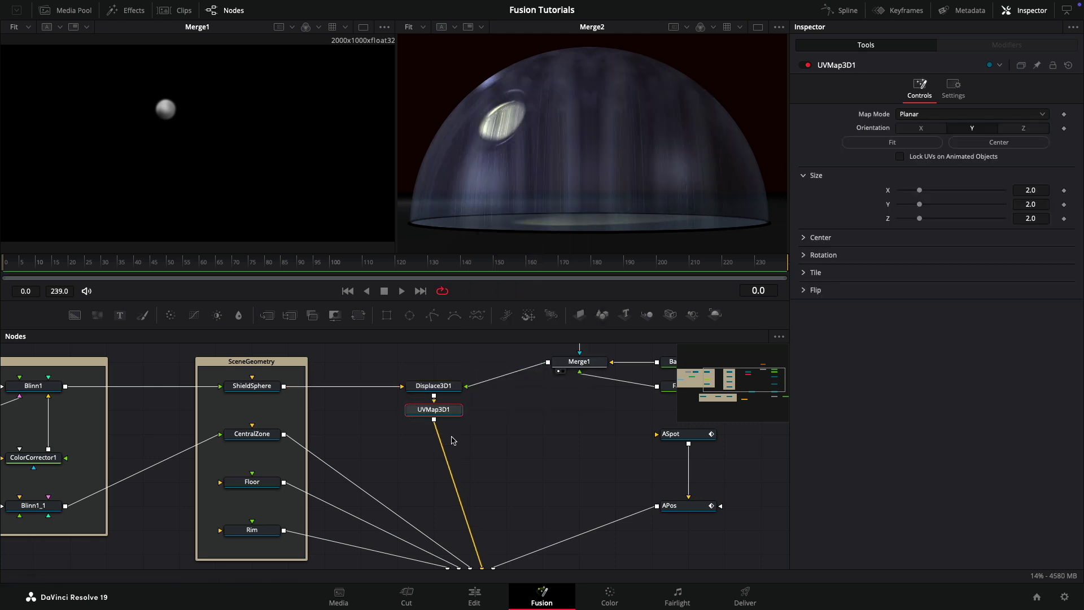
click(927, 115)
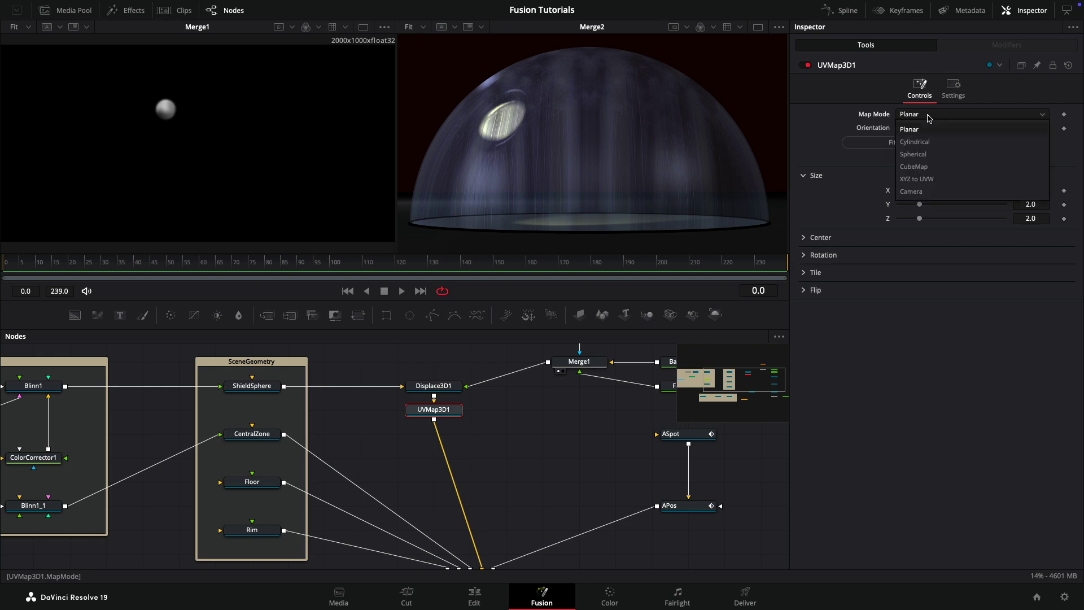
click(911, 151)
Rotate the spherical UV mapping on Y, trying 120 and 0 before settling on 54.5.
click(805, 256)
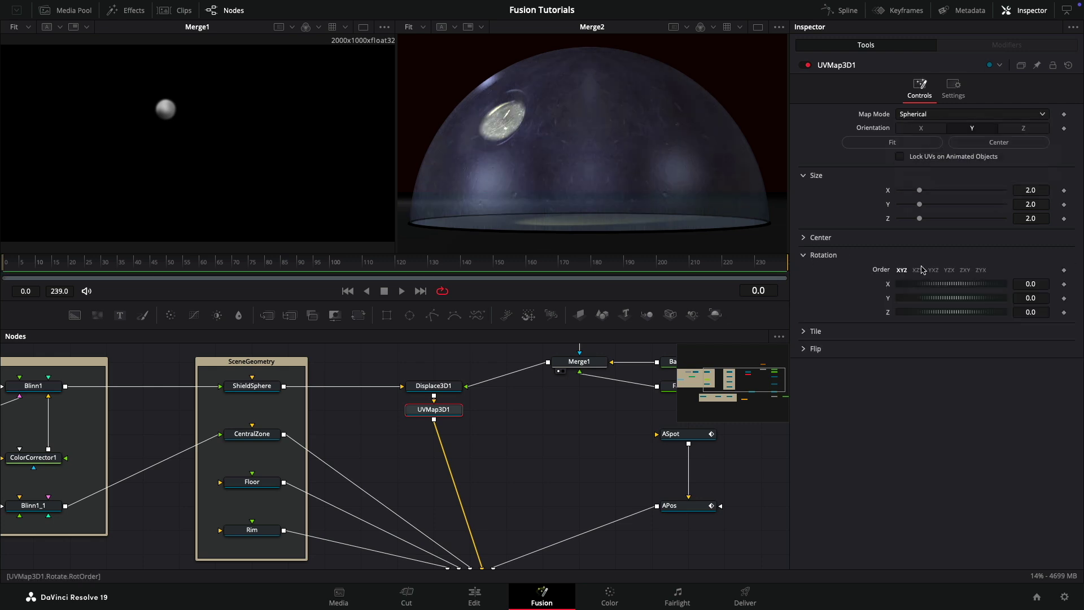
click(1044, 296)
text(120)
key(Tab)
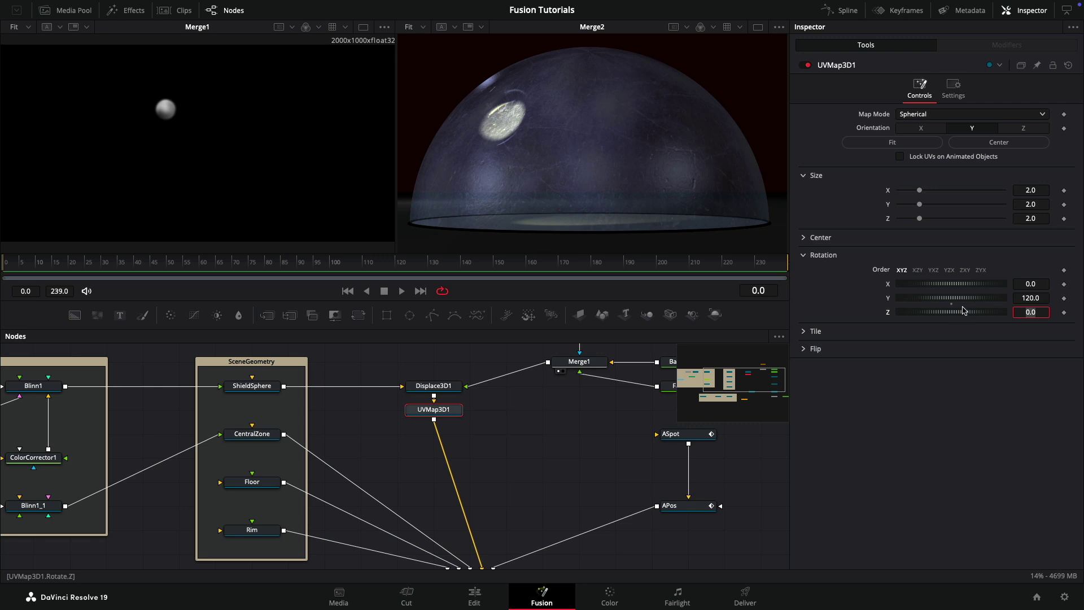
mouse_move(968, 300)
mouse_down()
mouse_move(954, 298)
mouse_move(966, 302)
mouse_up()
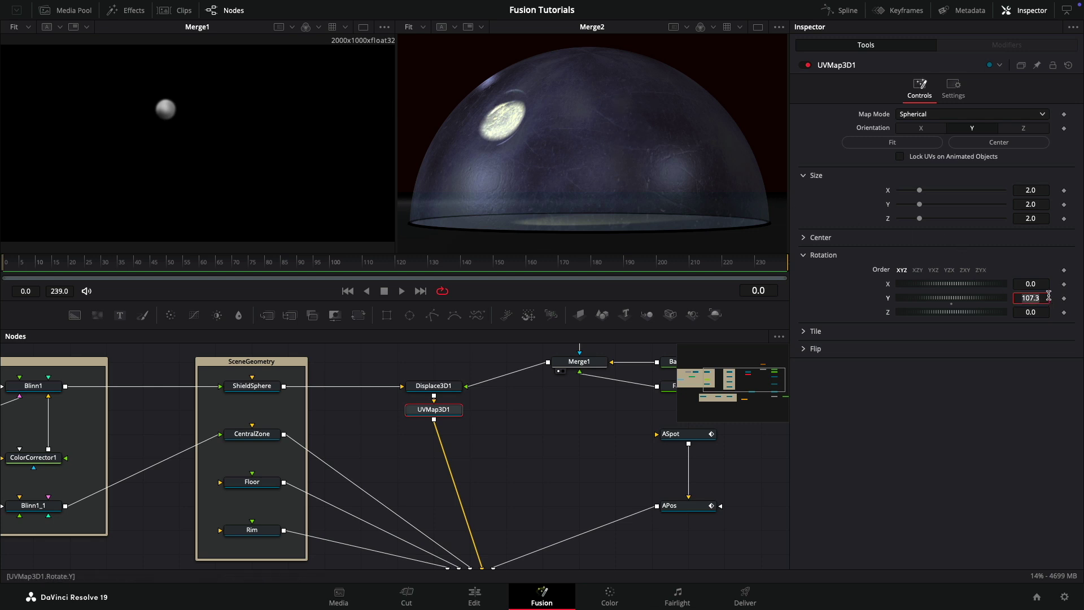
text(0)
key(Tab)
drag(980, 299, 997, 295)
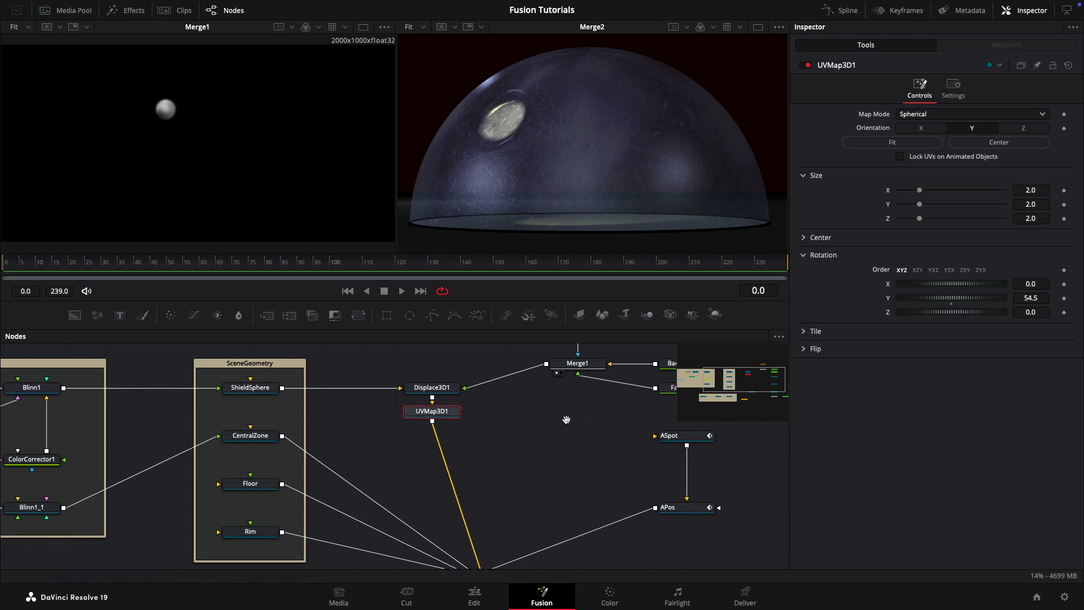
drag(572, 414, 508, 460)
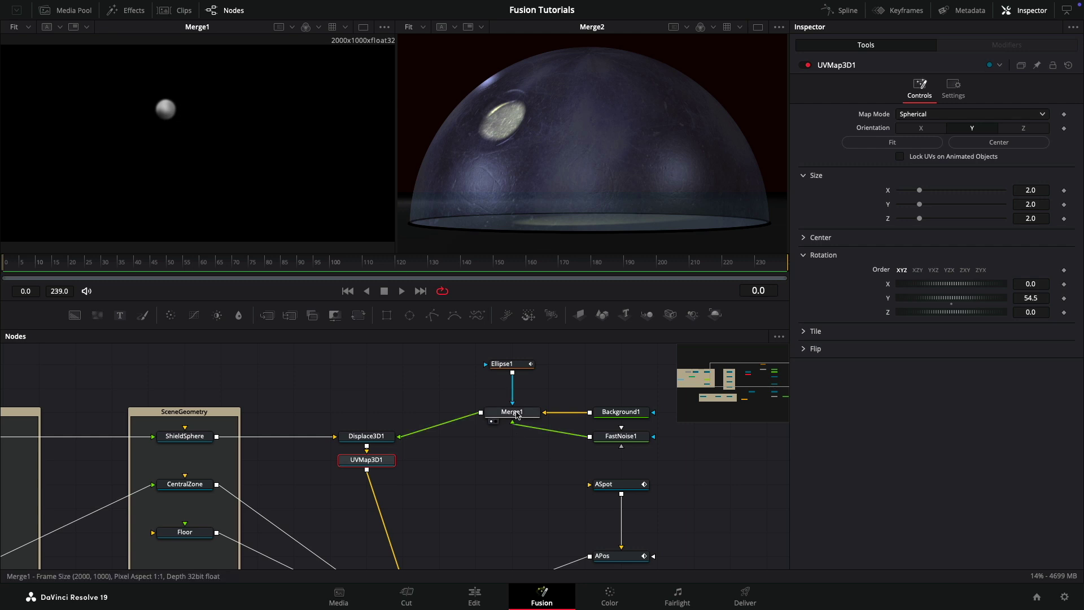
Set ASpot's cone angle to 26.95 and penumbra to 15.72, and Ellipse1's soft edge to 0.0086.
click(623, 488)
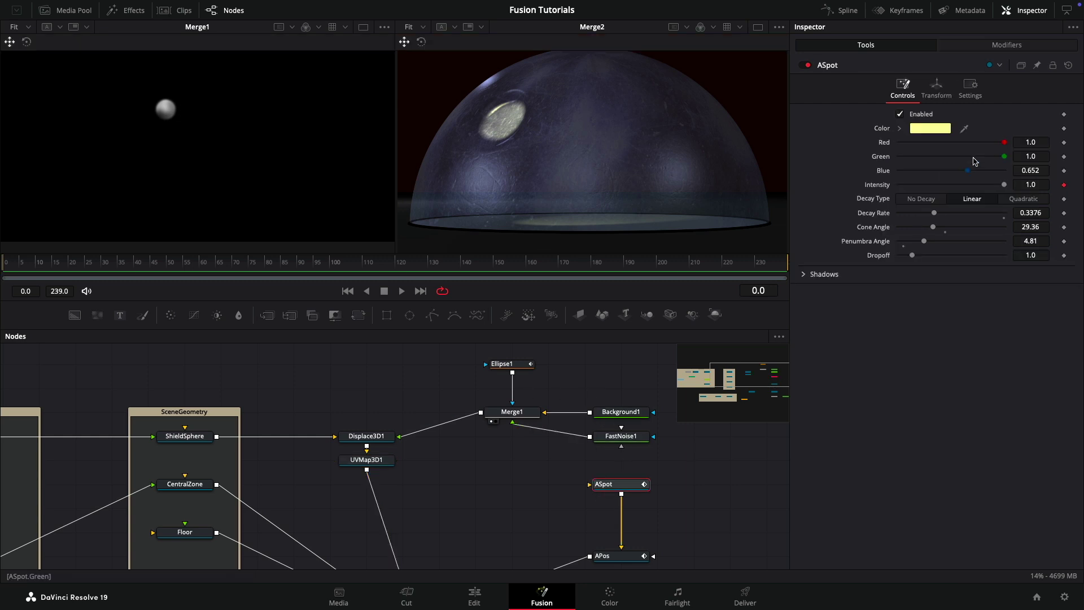
drag(931, 228, 986, 234)
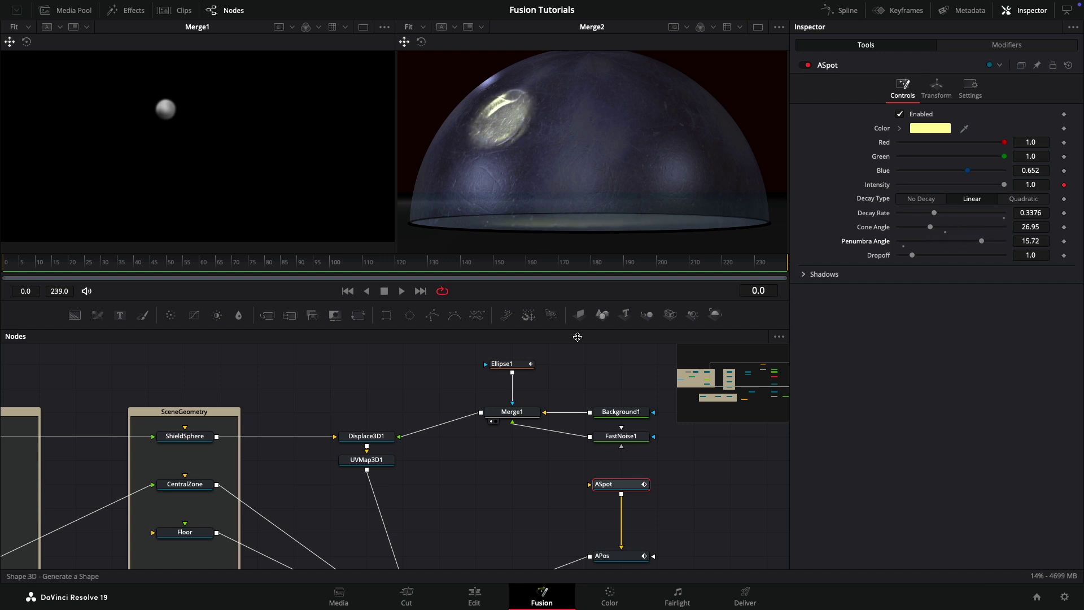
click(505, 368)
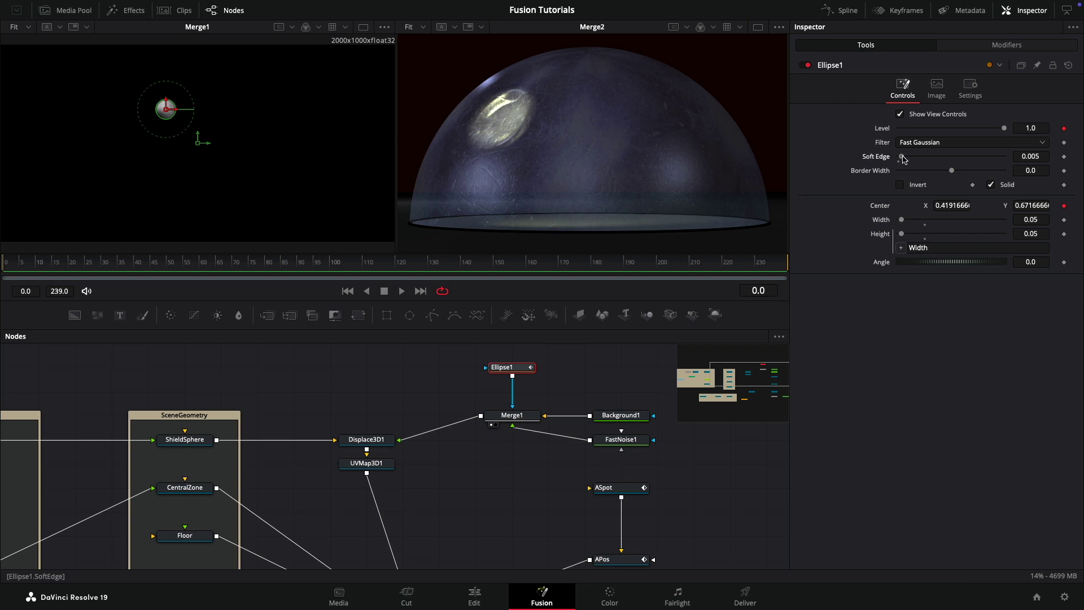
drag(901, 157, 928, 156)
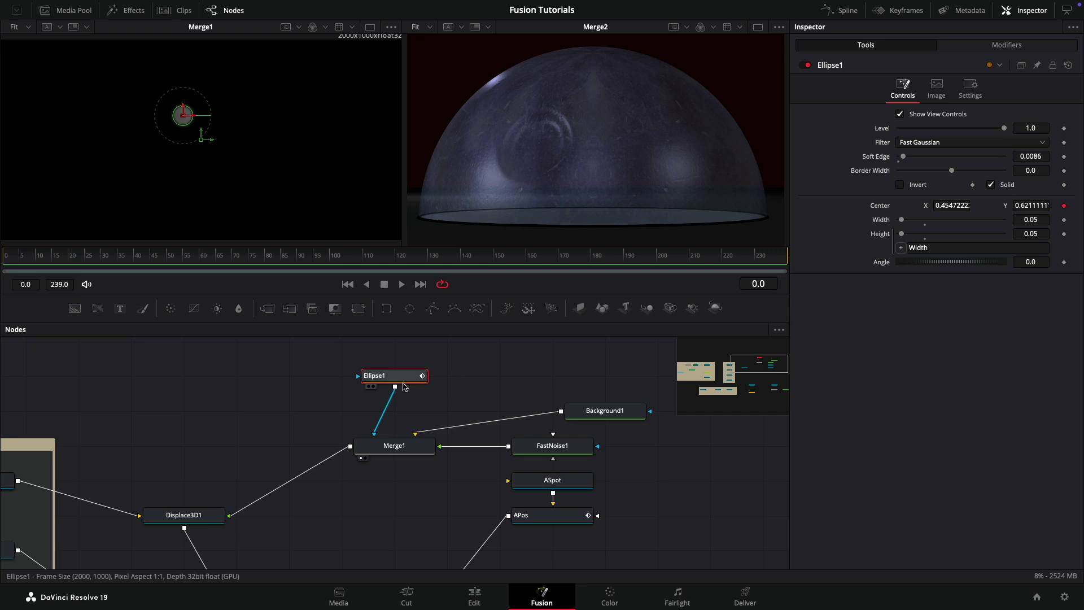
Rotate the APos light rig to move the spotlight across the dome.
mouse_move(393, 378)
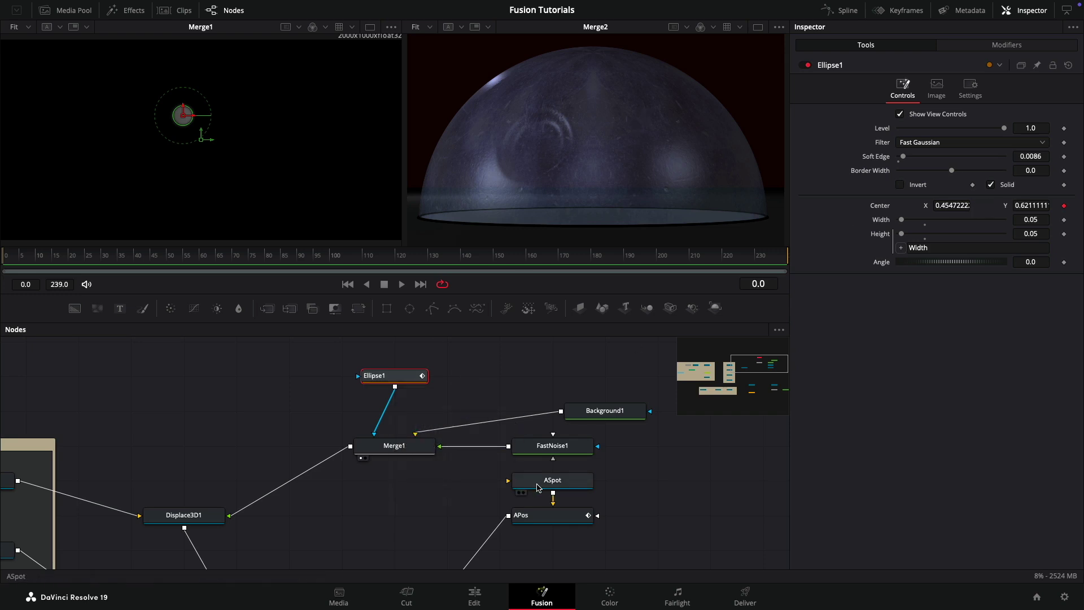
click(548, 515)
drag(970, 220, 965, 255)
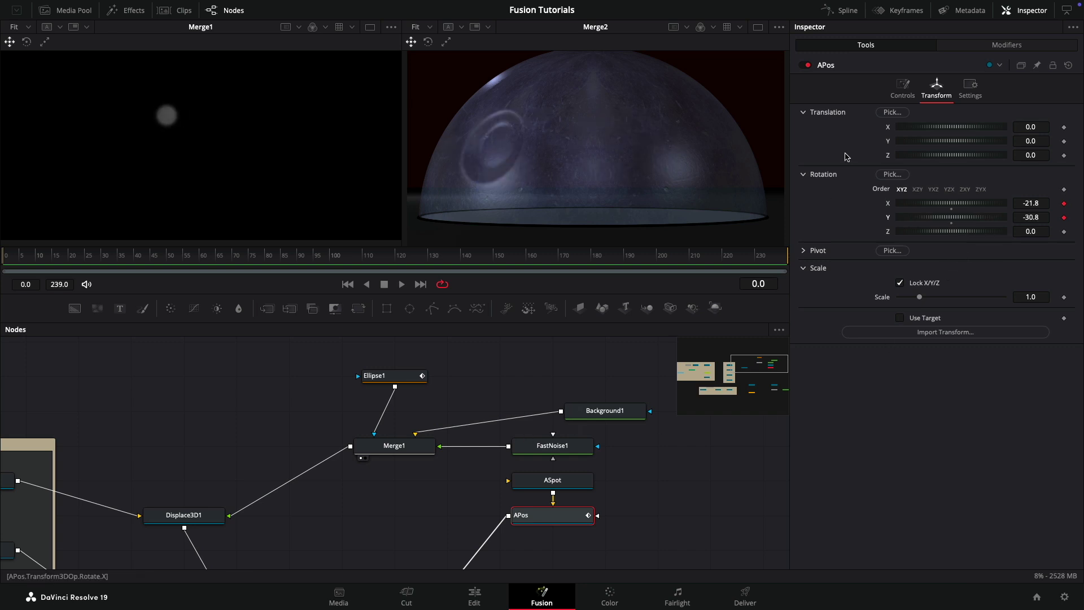
Remove Ellipse1's Center expression and set its center to 0.5, 0.5.
click(380, 376)
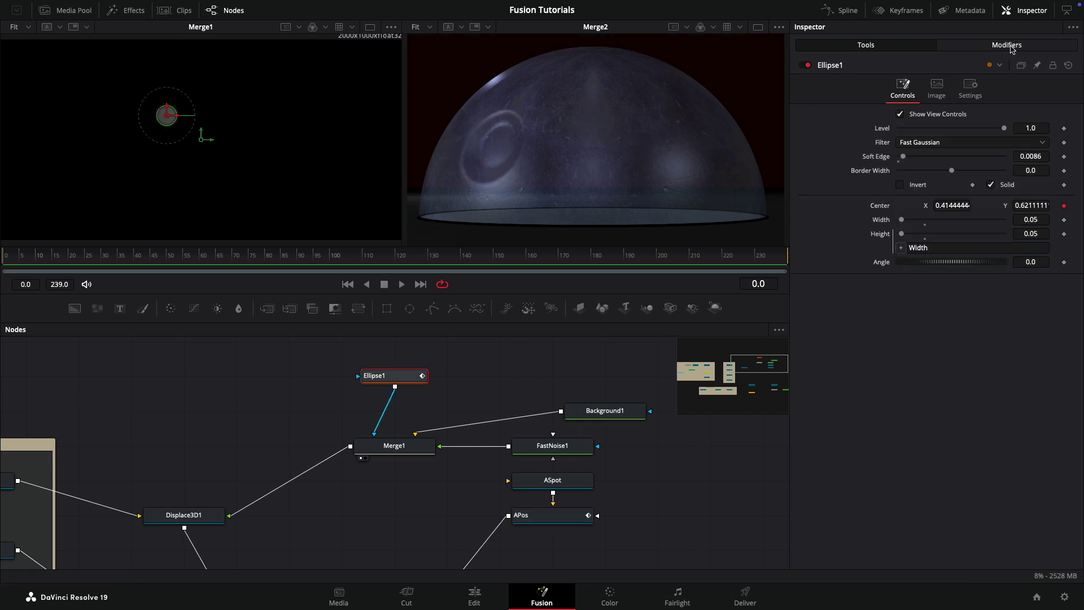
right_click(878, 206)
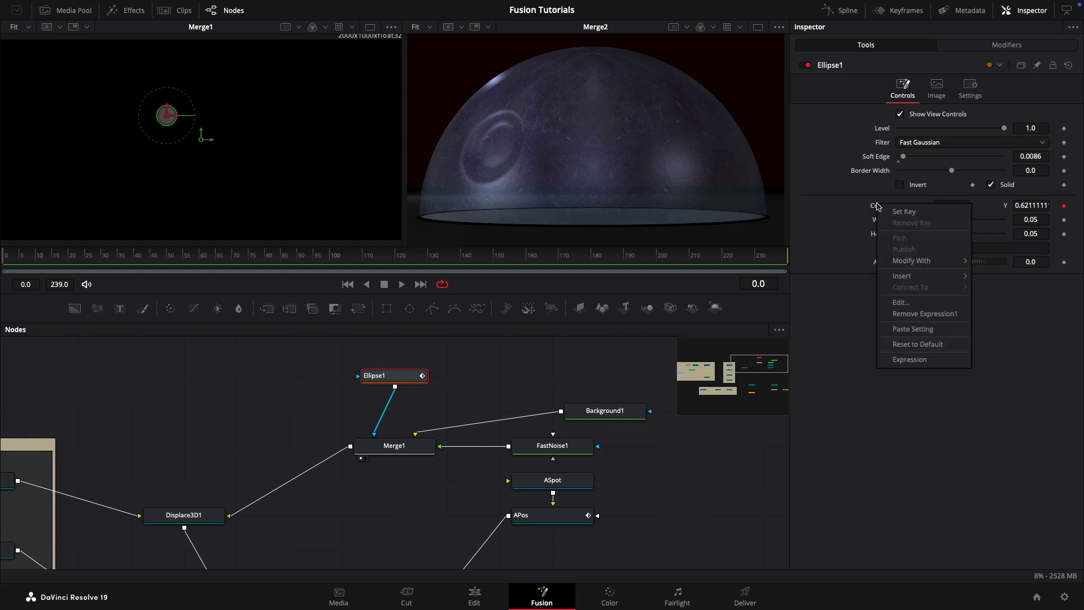
click(922, 315)
text(0.5)
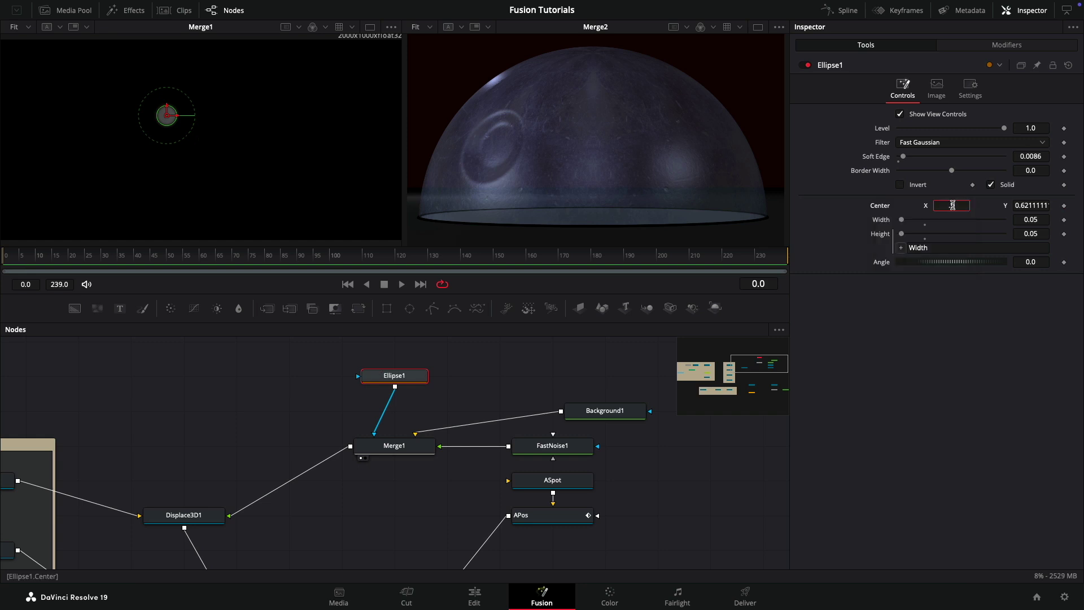
key(Tab)
text(0.5)
key(Tab)
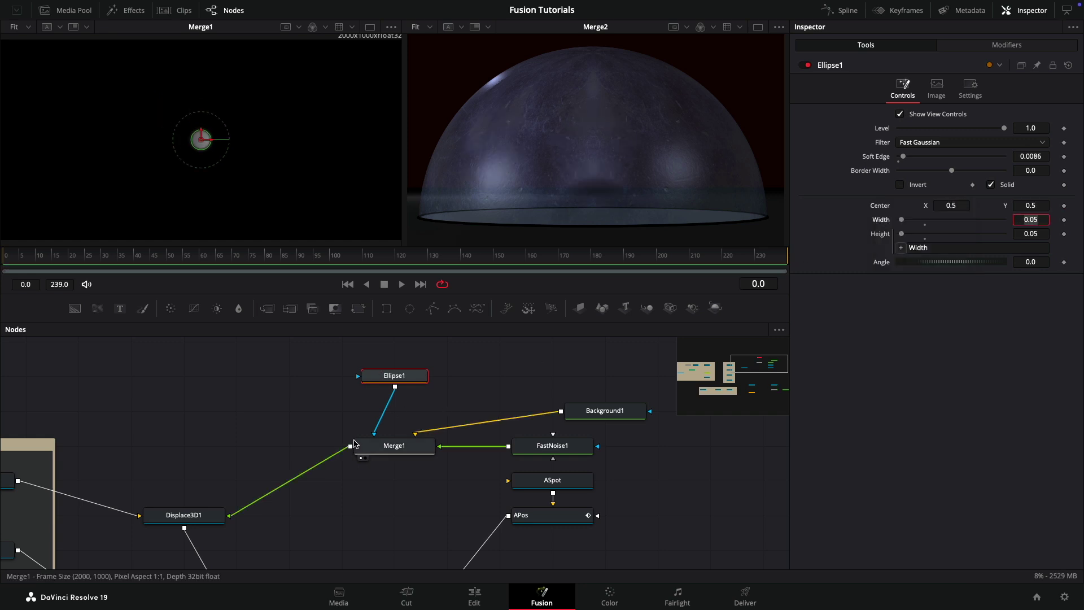
Disconnect Ellipse1 from Merge1's foreground and feed it into FastNoise1 instead.
drag(374, 433, 591, 449)
drag(389, 378, 643, 453)
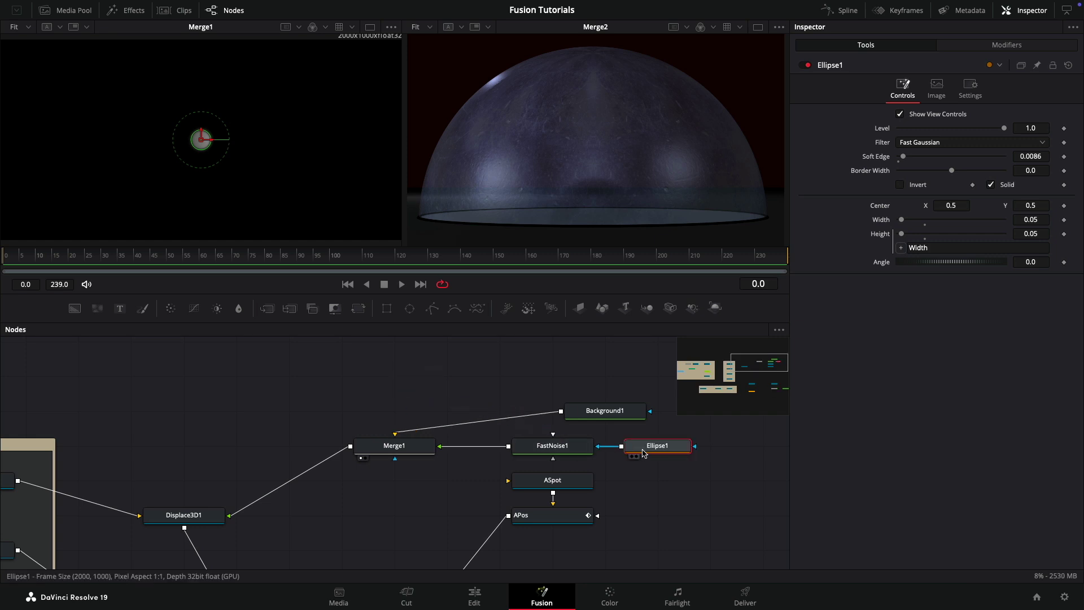
click(394, 450)
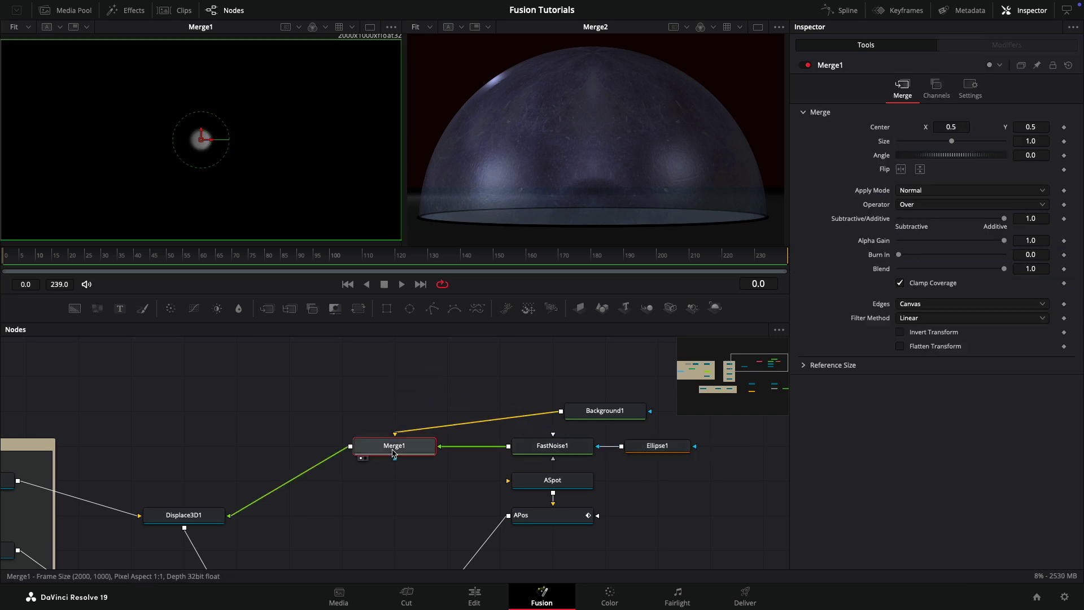
Add an Expression modifier to Merge1's Center, linking Number In 1 and 2 to APos Y and X Rotation.
right_click(883, 129)
mouse_move(910, 172)
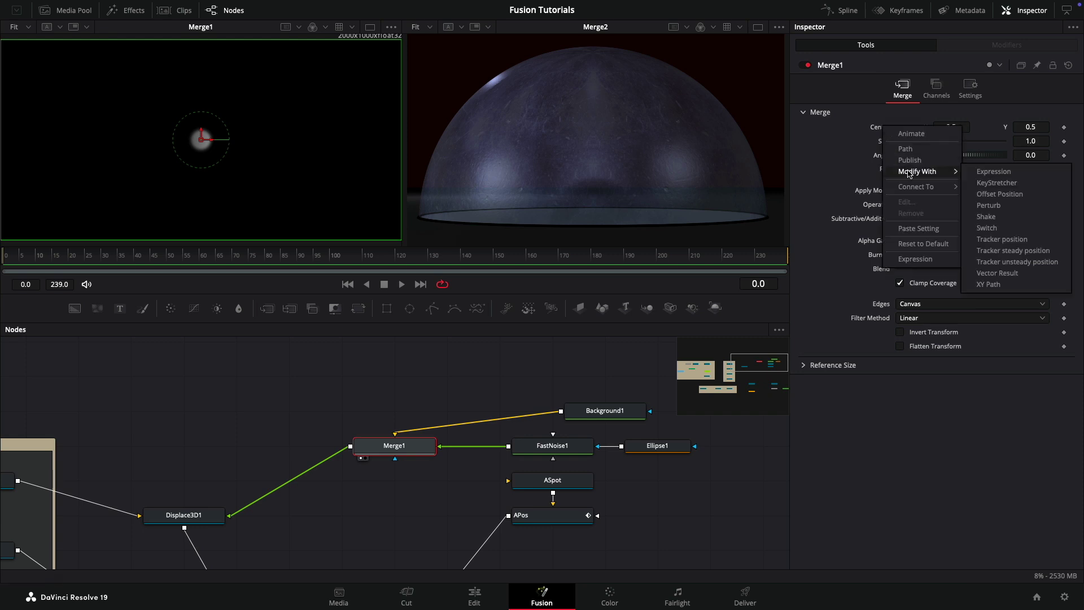
click(994, 171)
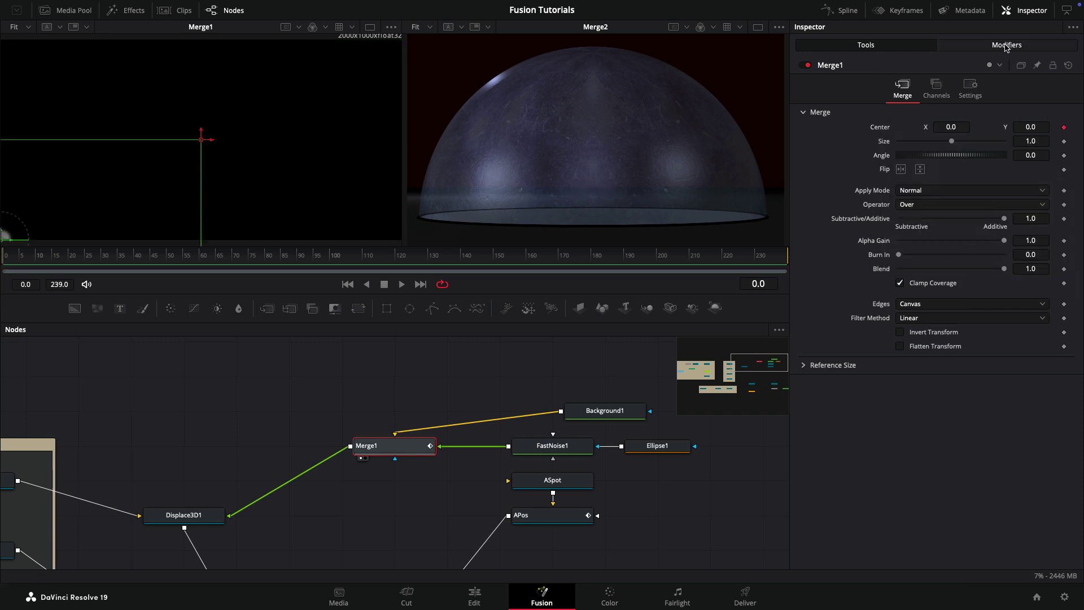
click(1006, 45)
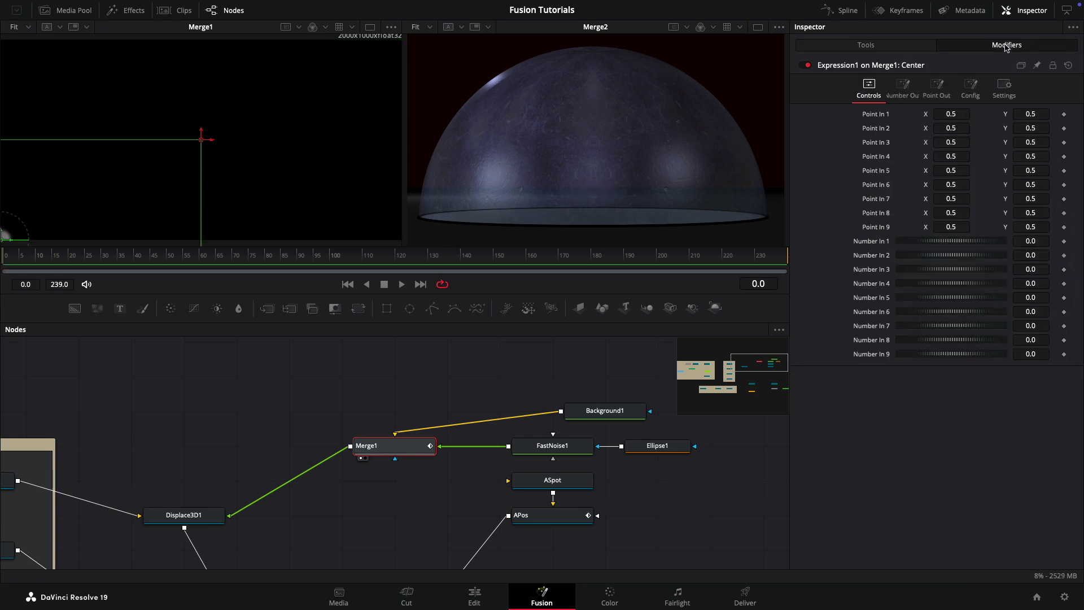
right_click(962, 243)
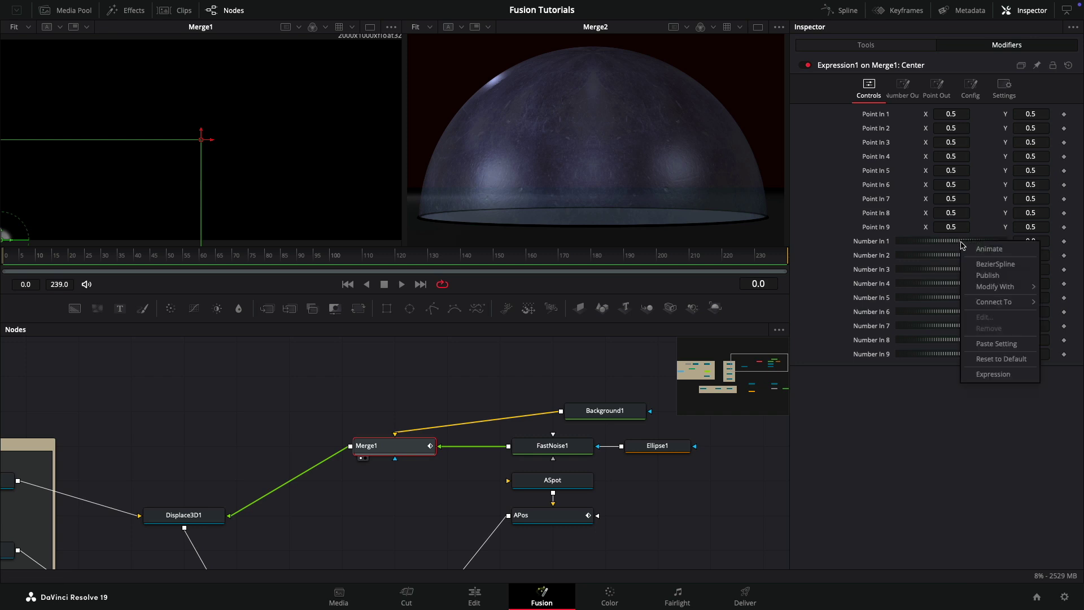
mouse_move(995, 302)
mouse_move(924, 307)
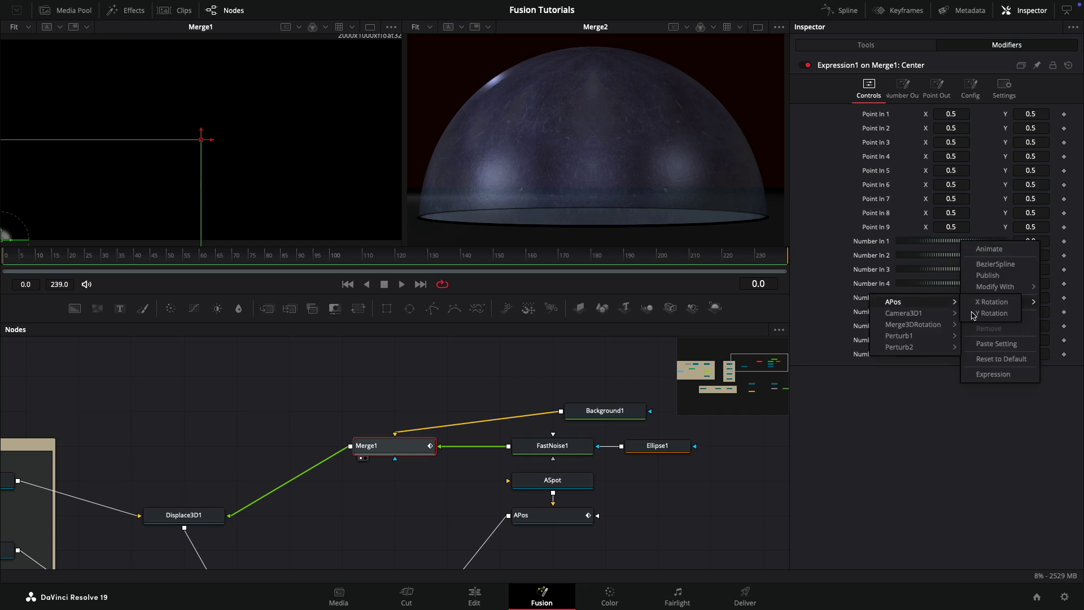
click(983, 316)
right_click(948, 259)
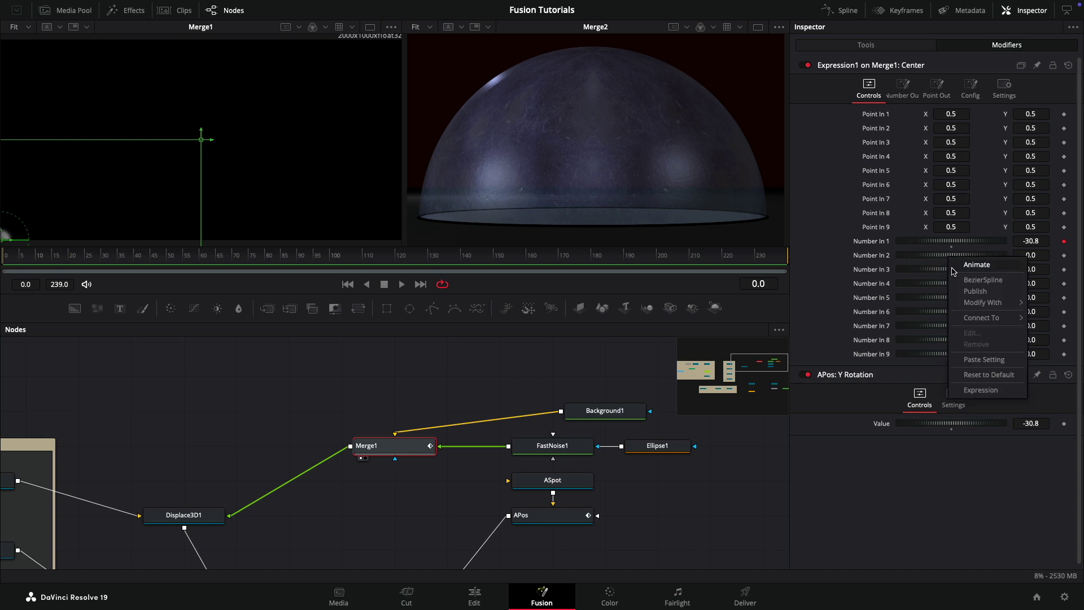
mouse_move(982, 318)
mouse_move(917, 319)
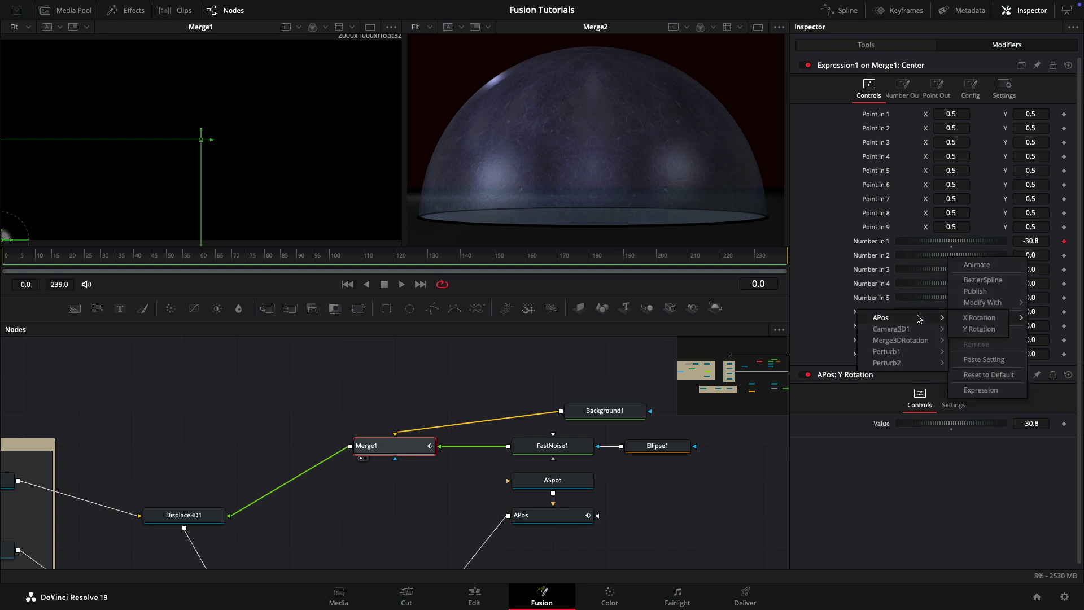
click(980, 317)
Give Number In 3 the expression n1/360+.5 and Number In 4 n2/-180+.5.
right_click(952, 272)
click(982, 401)
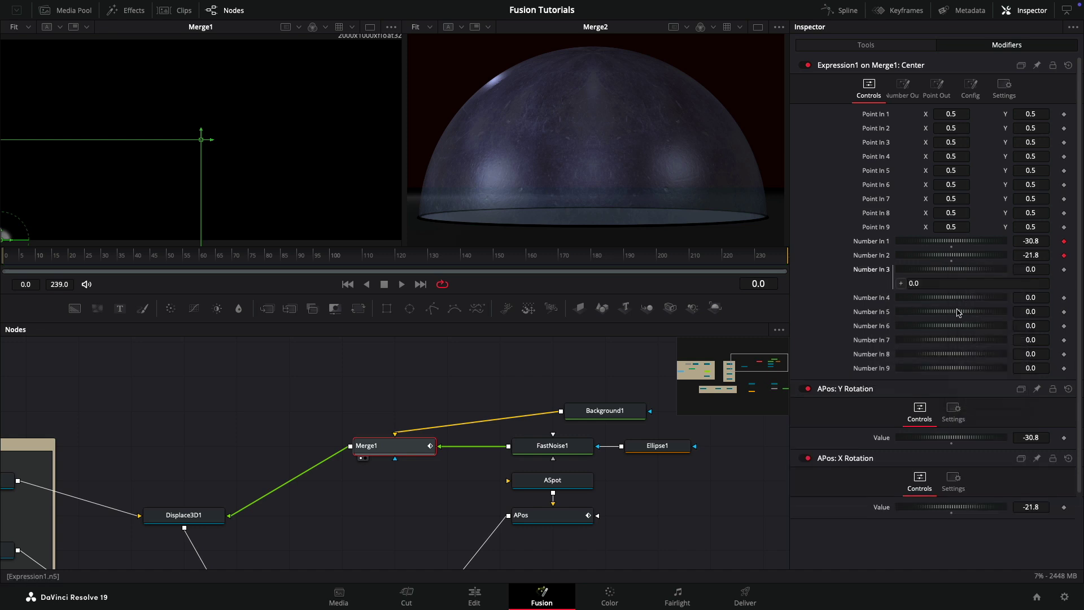
click(942, 283)
text(n1/360+)
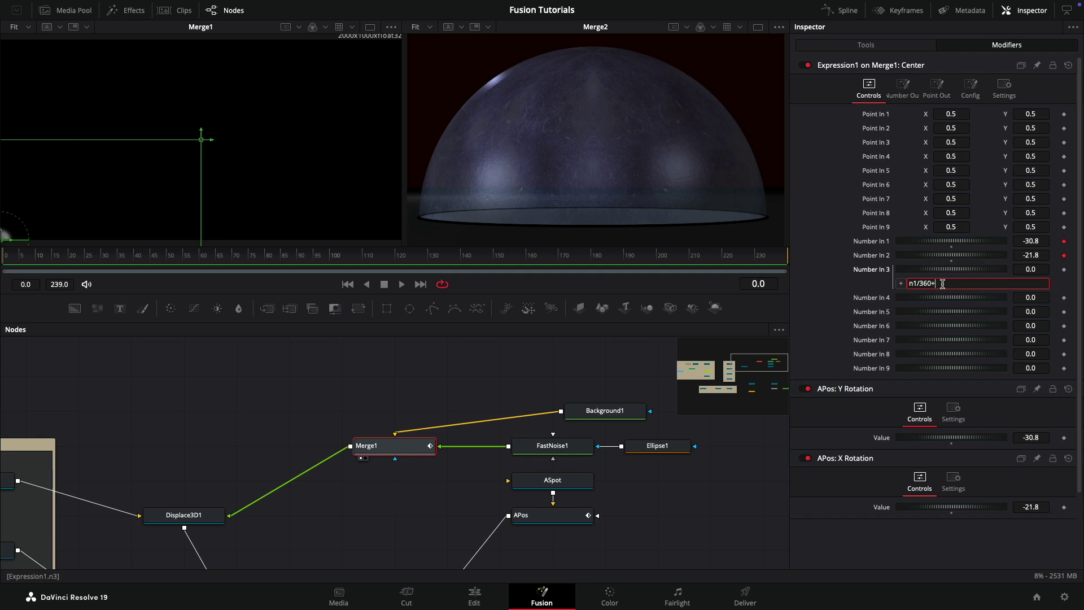
text(.5)
key(Tab)
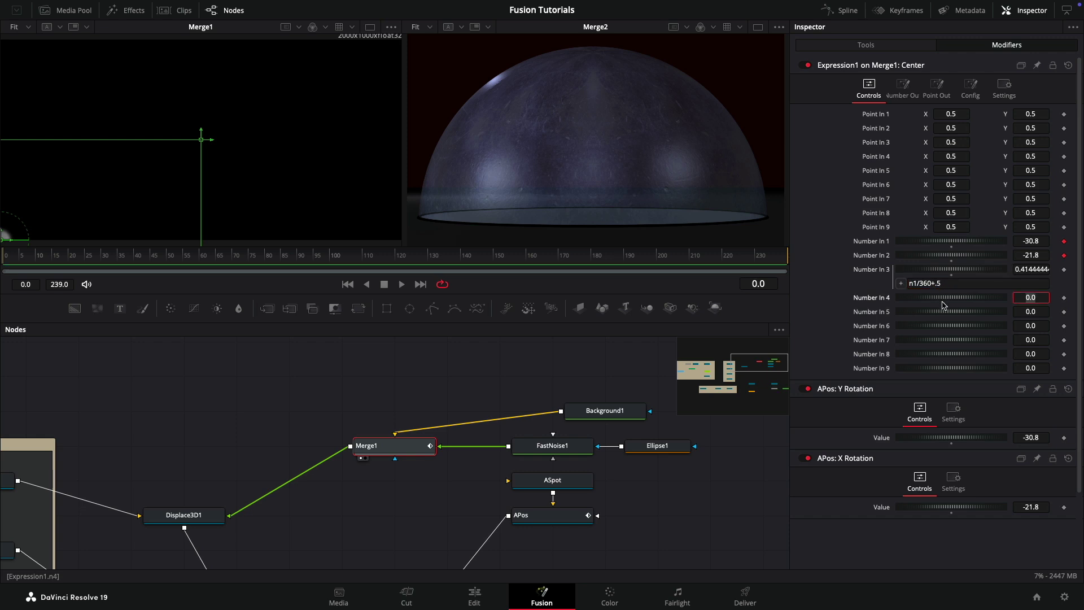
right_click(945, 300)
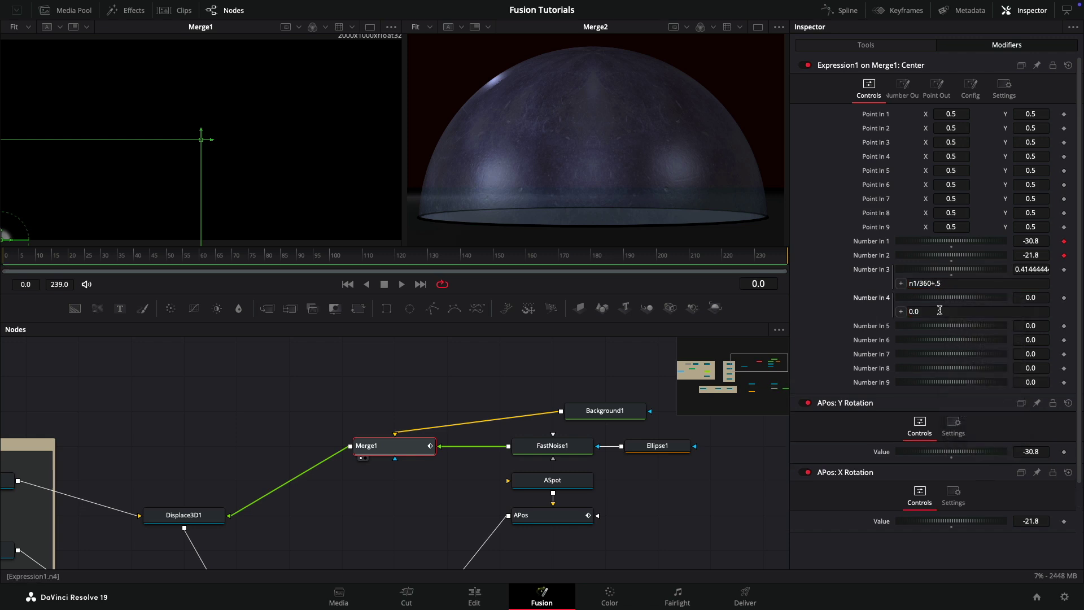
click(976, 432)
click(940, 311)
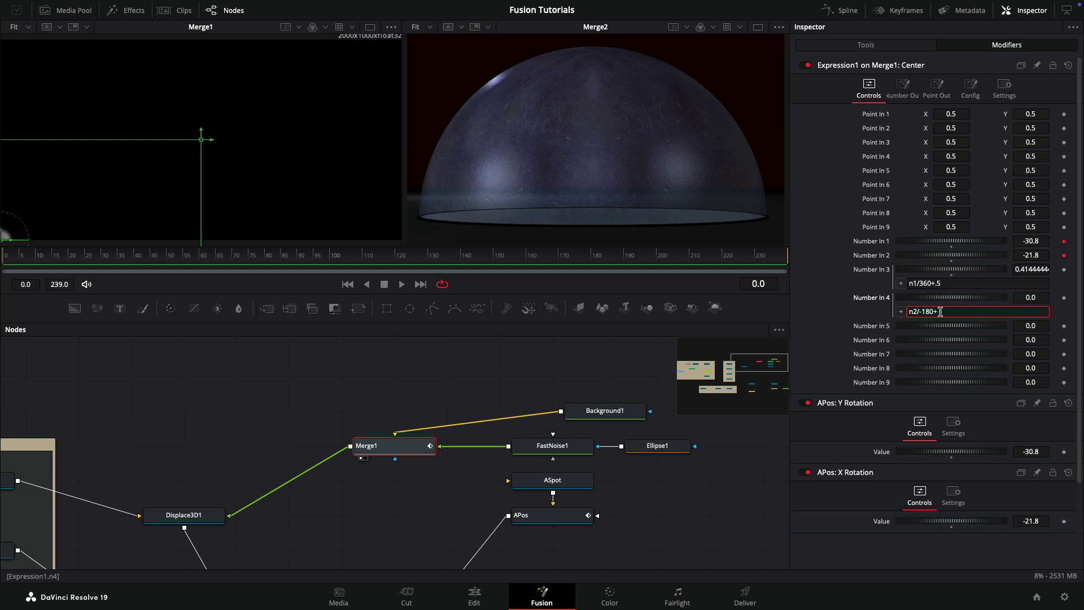
text(n2/-180+.5)
key(Return)
Set the Point Expression X output to n3.
click(936, 87)
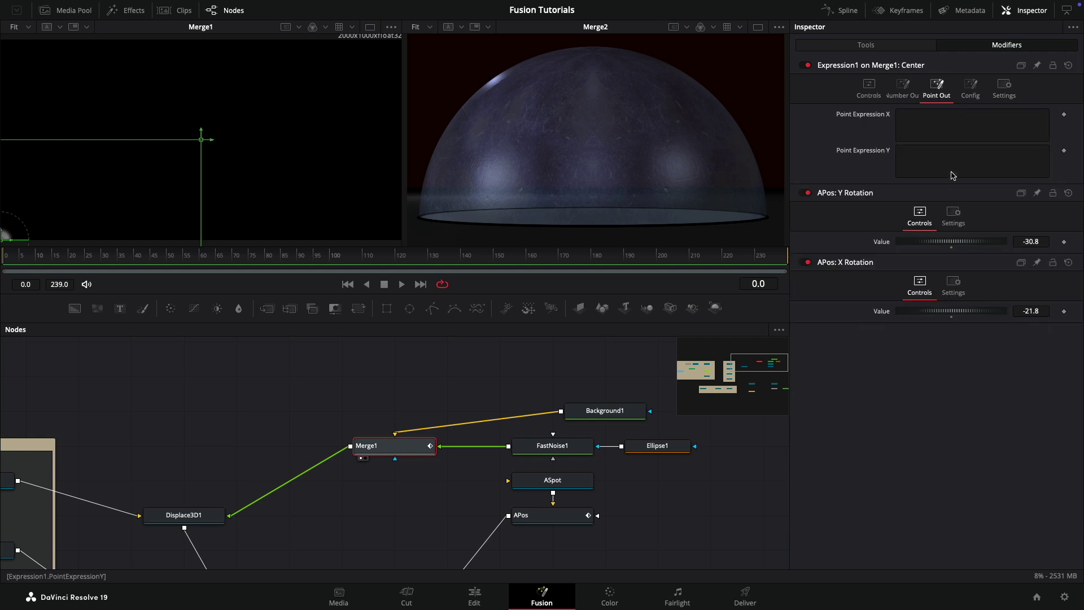
click(949, 130)
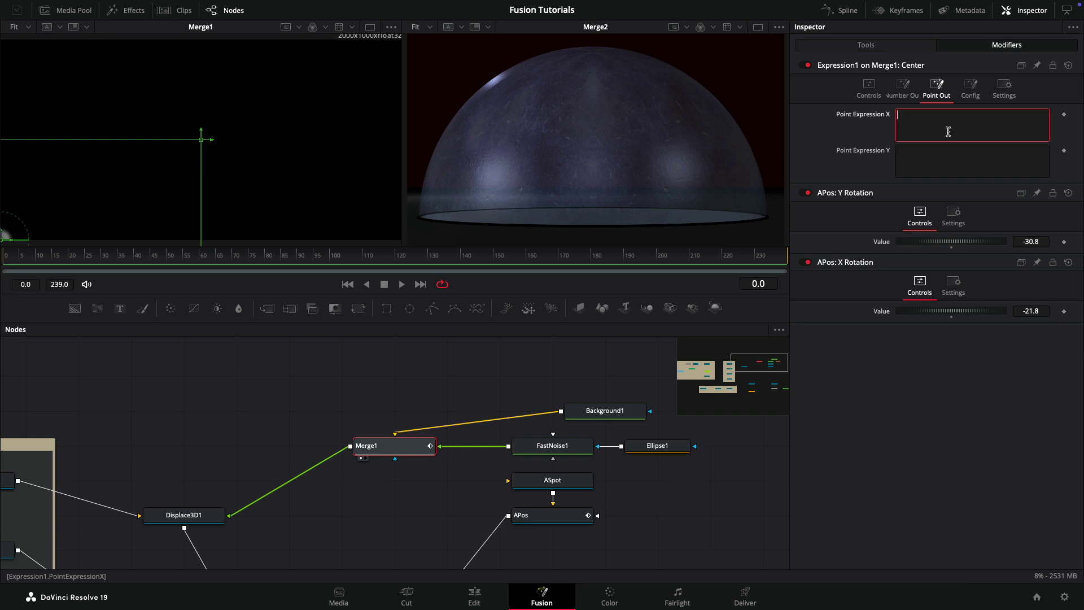
text(n3)
key(Tab)
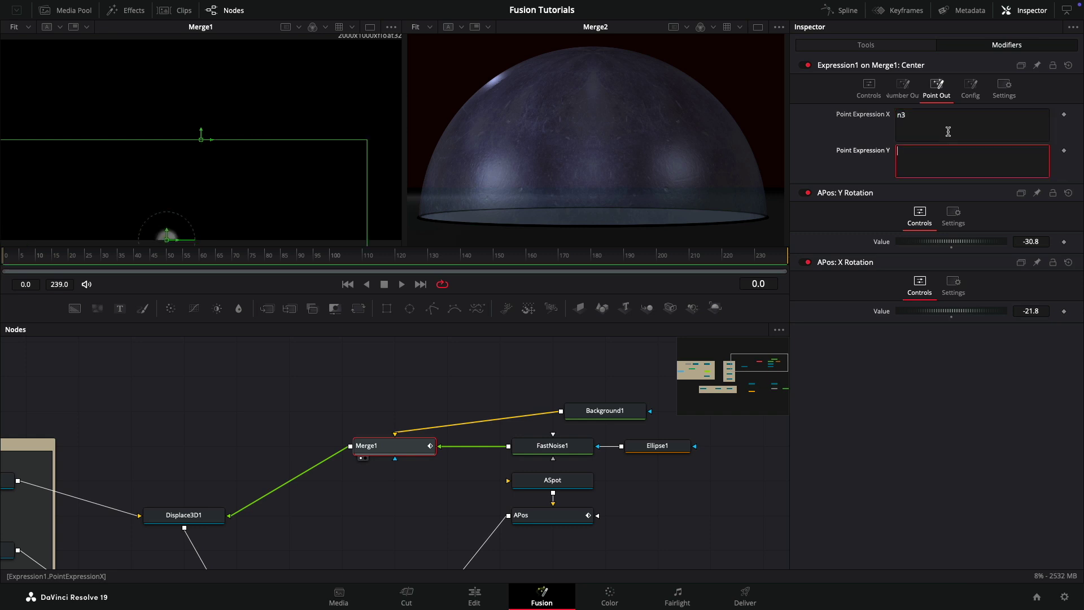
Enter n4 as Point Y, set Merge1's Edges to Wrap, and rotate APos on Y.
text(n4)
click(396, 447)
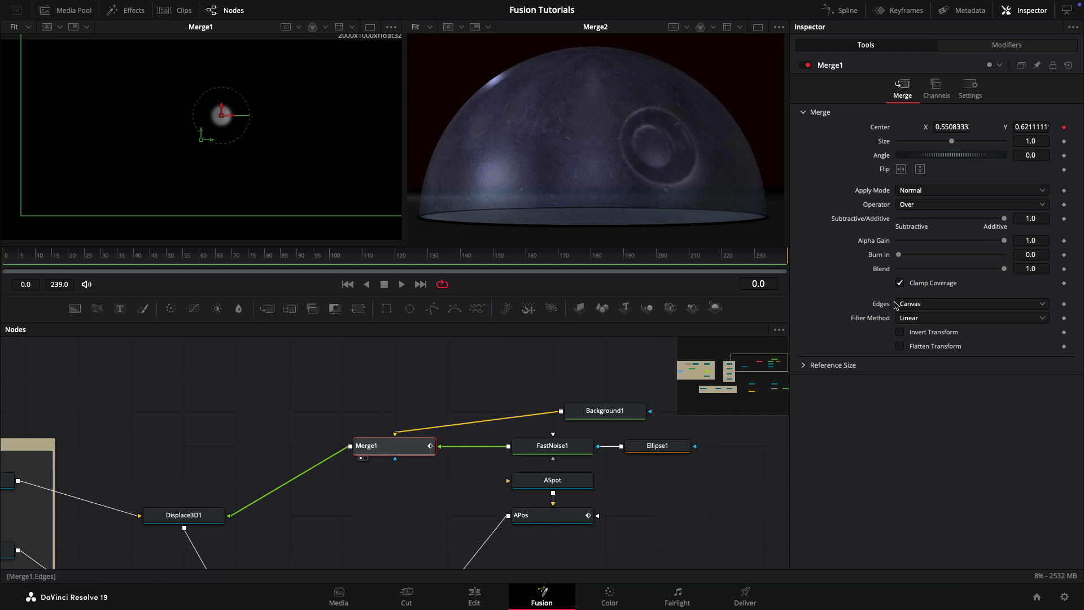
click(917, 304)
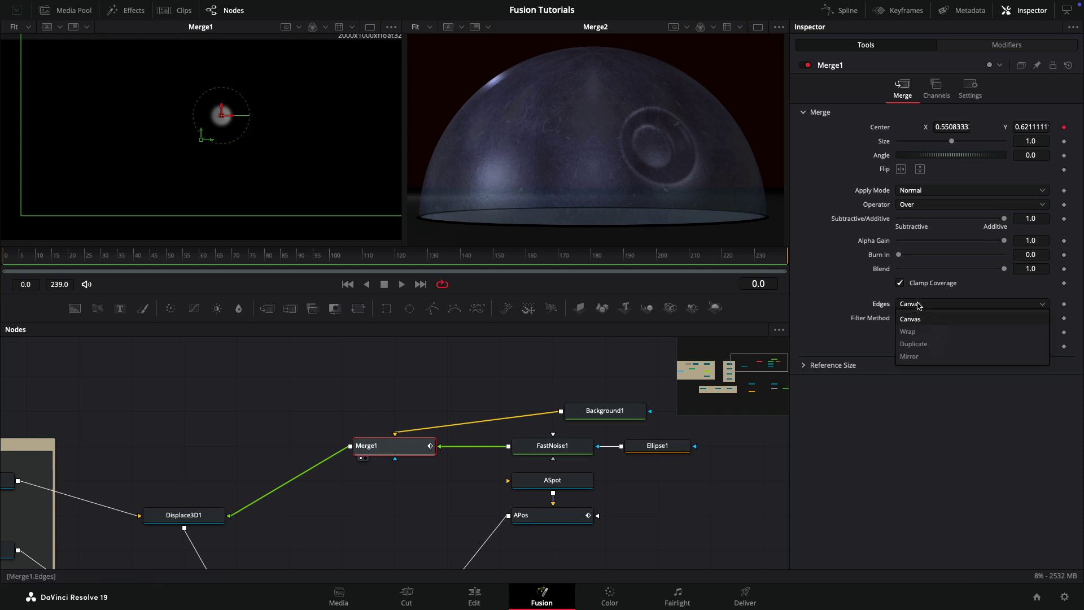
click(916, 331)
click(552, 516)
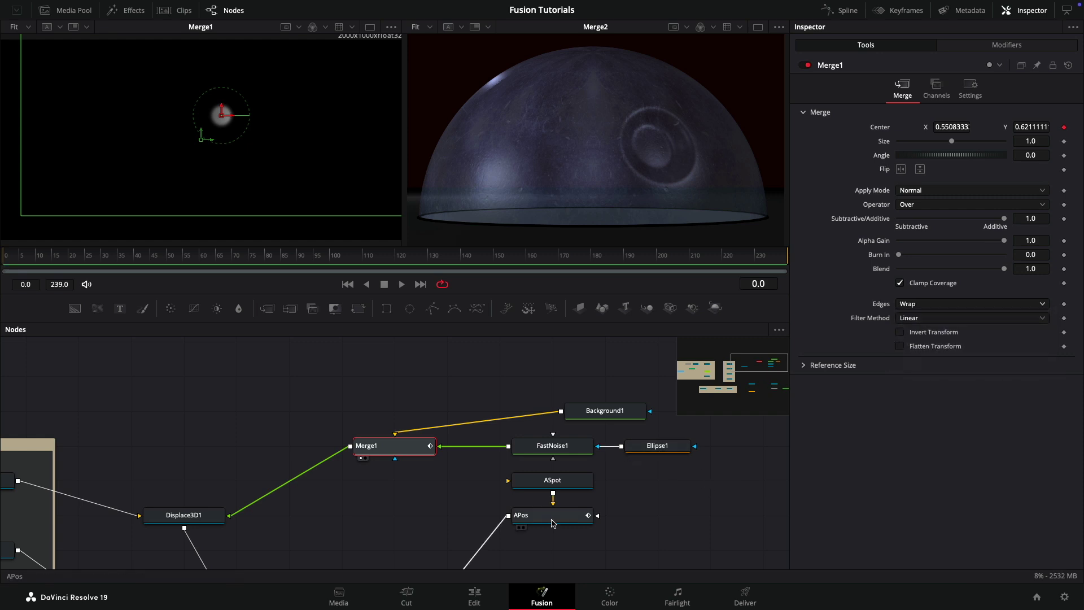
drag(978, 220, 984, 249)
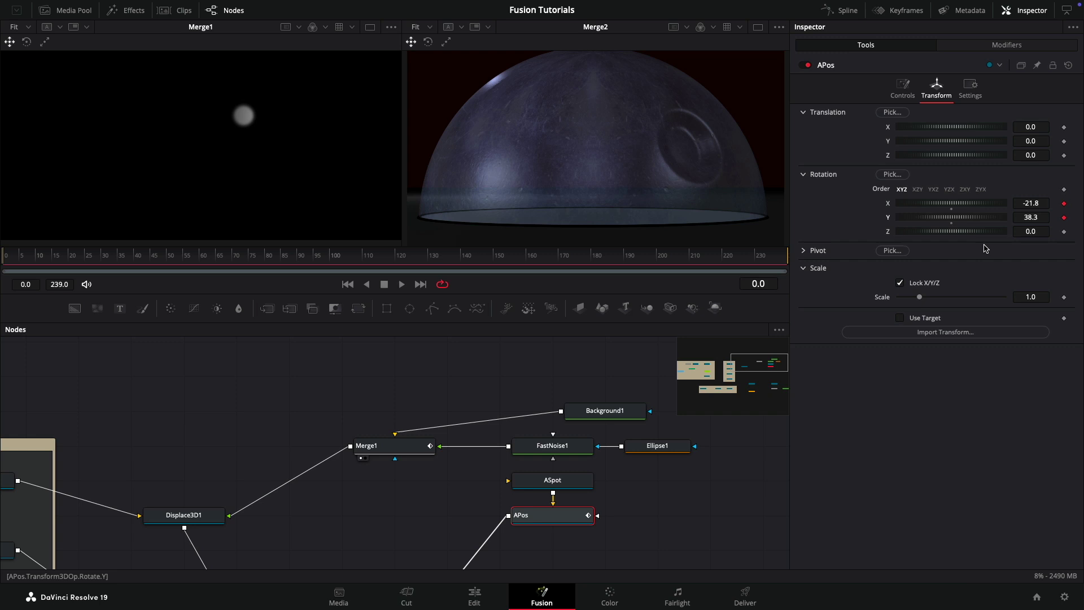